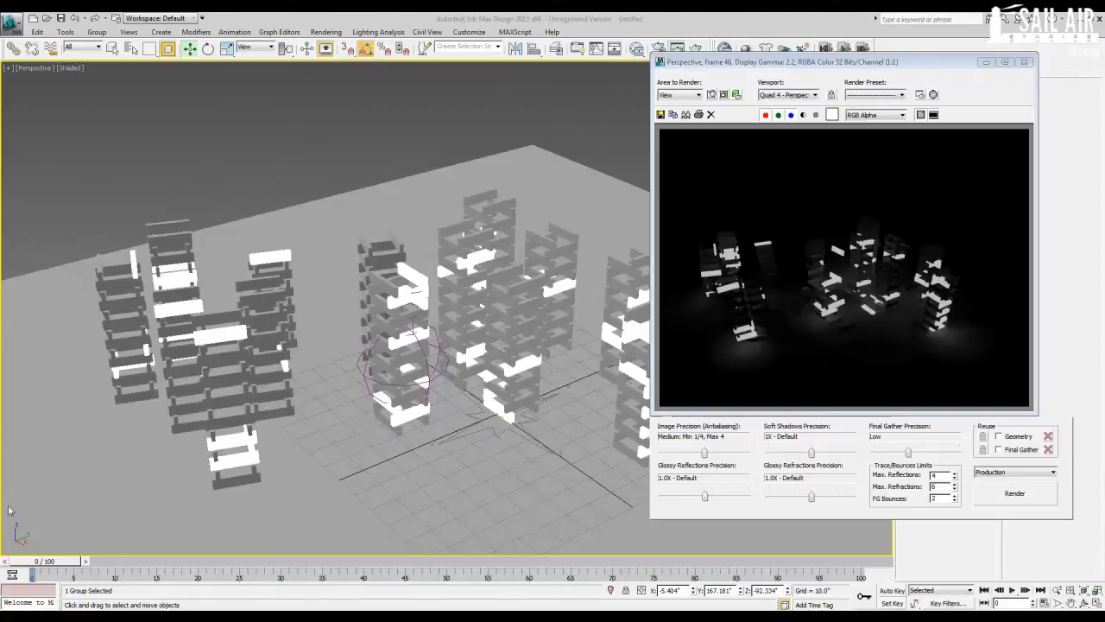
Scrub the finished plank tower animation to frame 56 and close the rendered frame window.
drag(37, 562, 494, 577)
key(w)
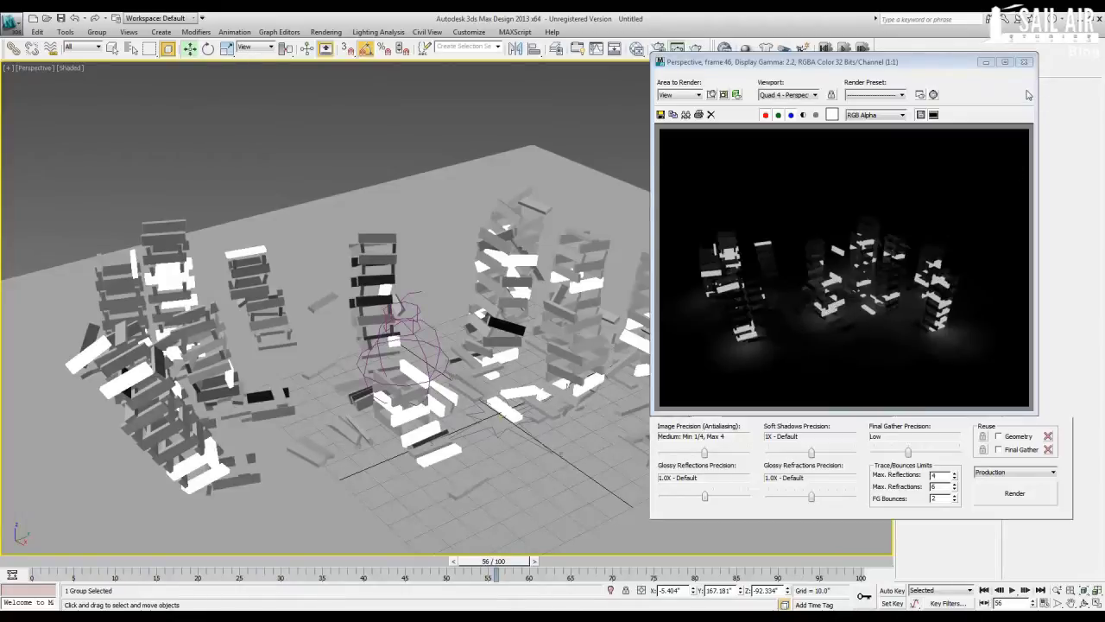
click(1024, 62)
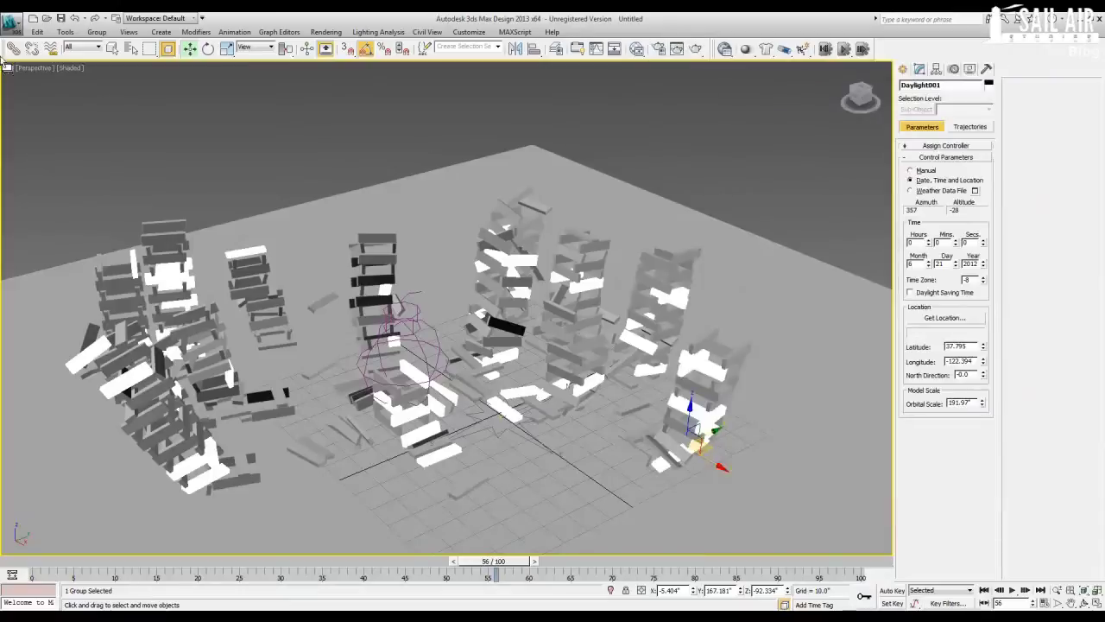
Reset the scene to an empty one without saving the changes.
click(12, 23)
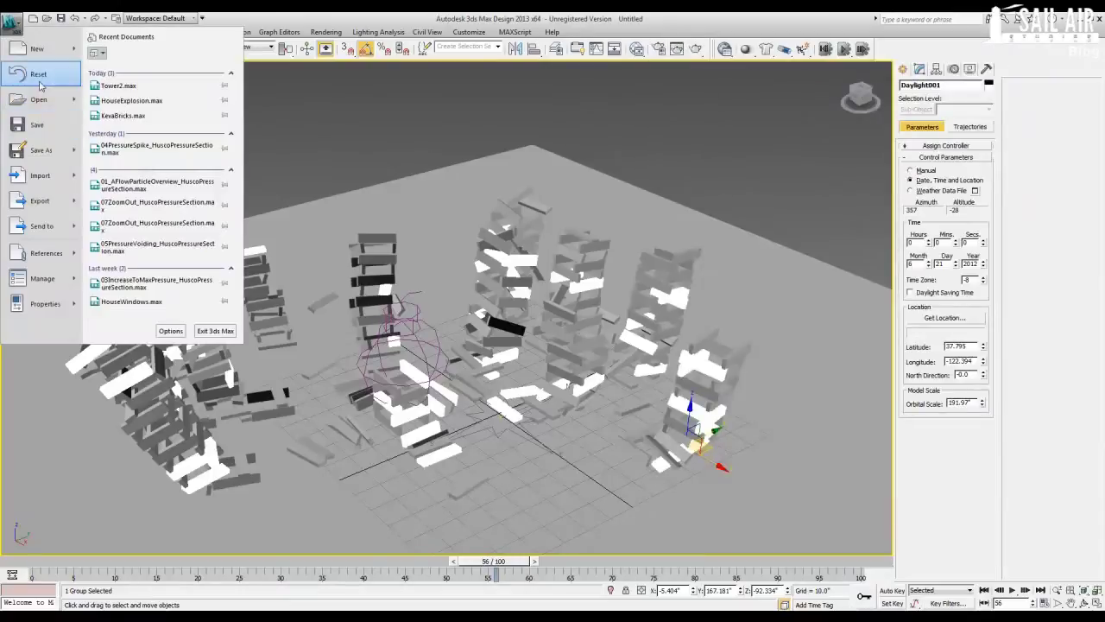
click(39, 76)
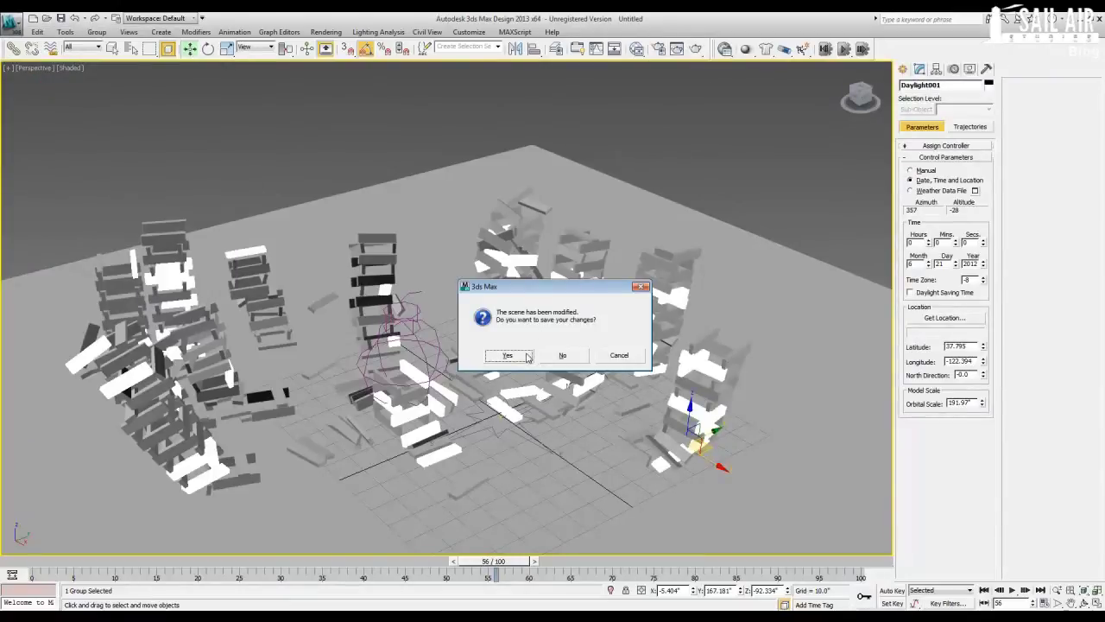
click(562, 355)
click(519, 335)
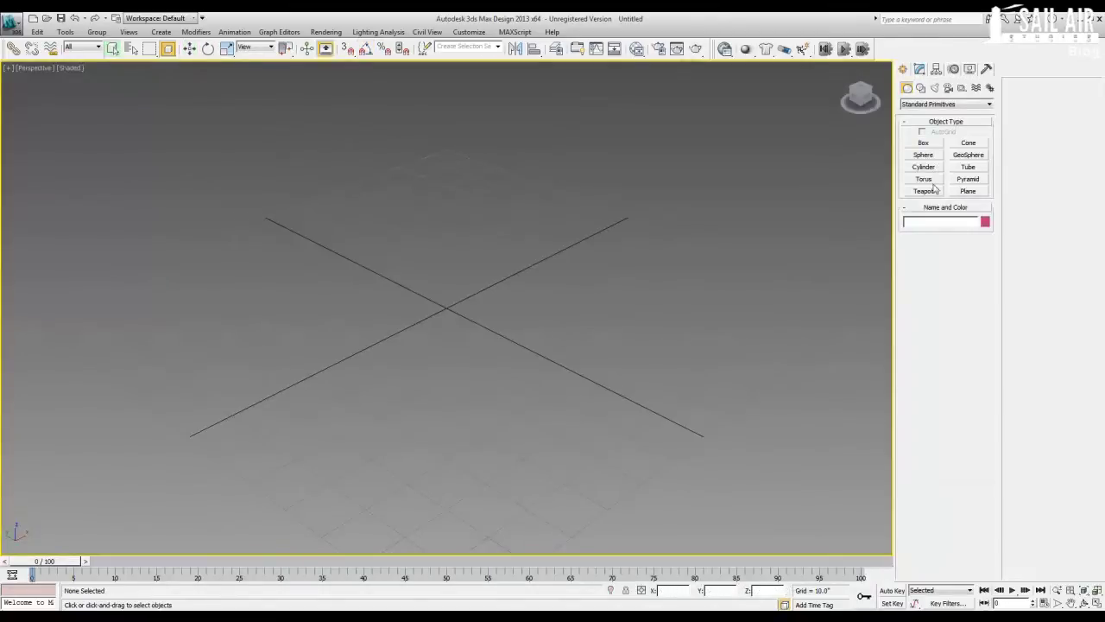
Check the scene's display unit settings in Units Setup without changing them.
click(507, 35)
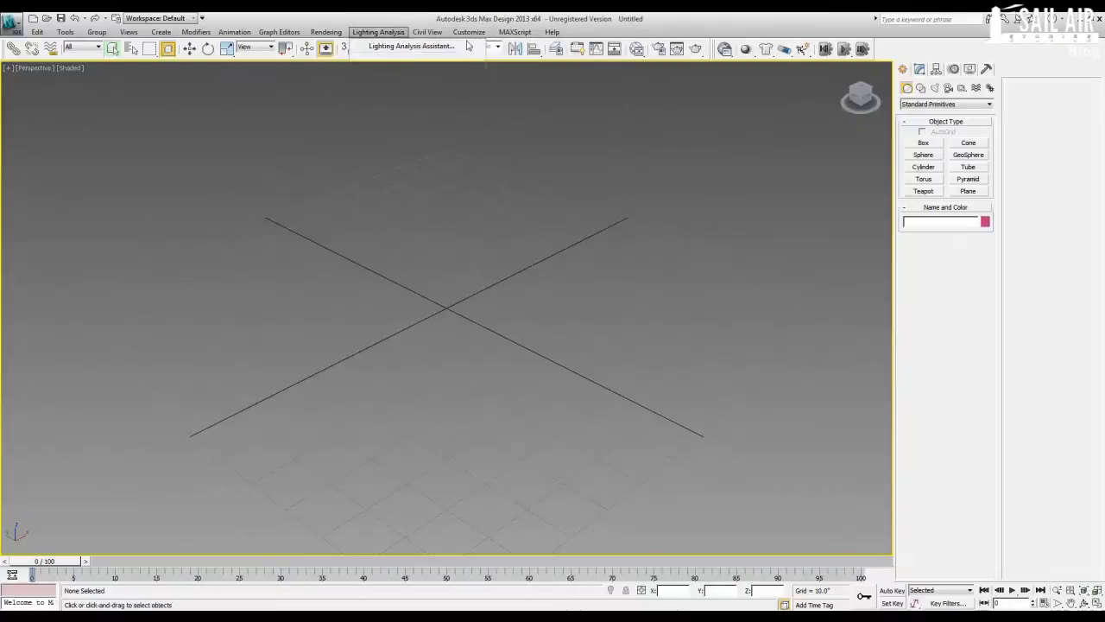
mouse_move(473, 35)
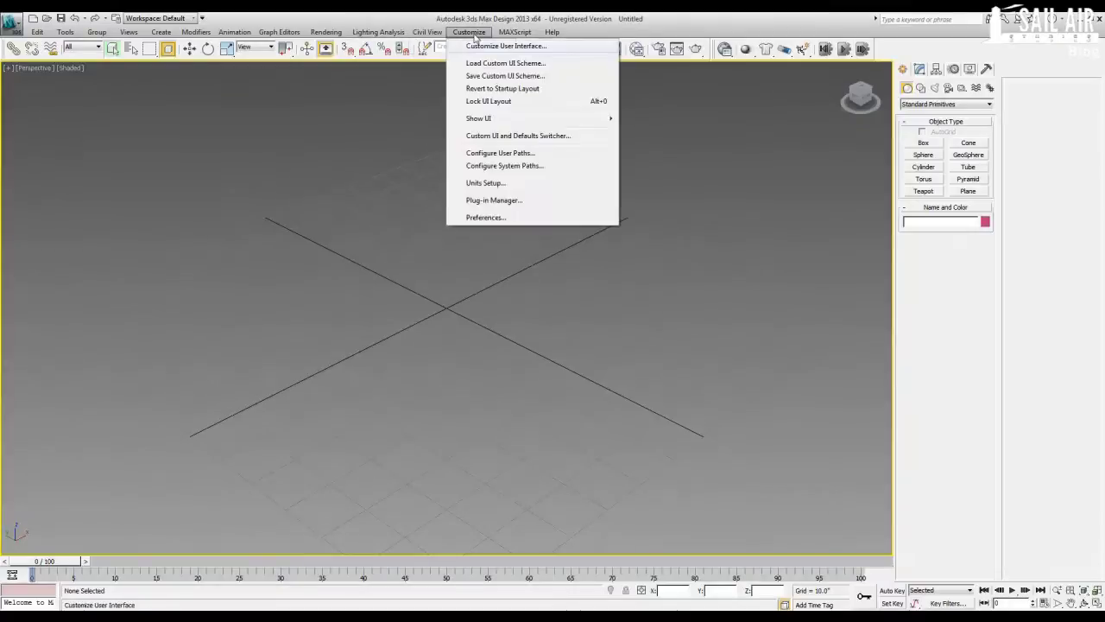
click(489, 182)
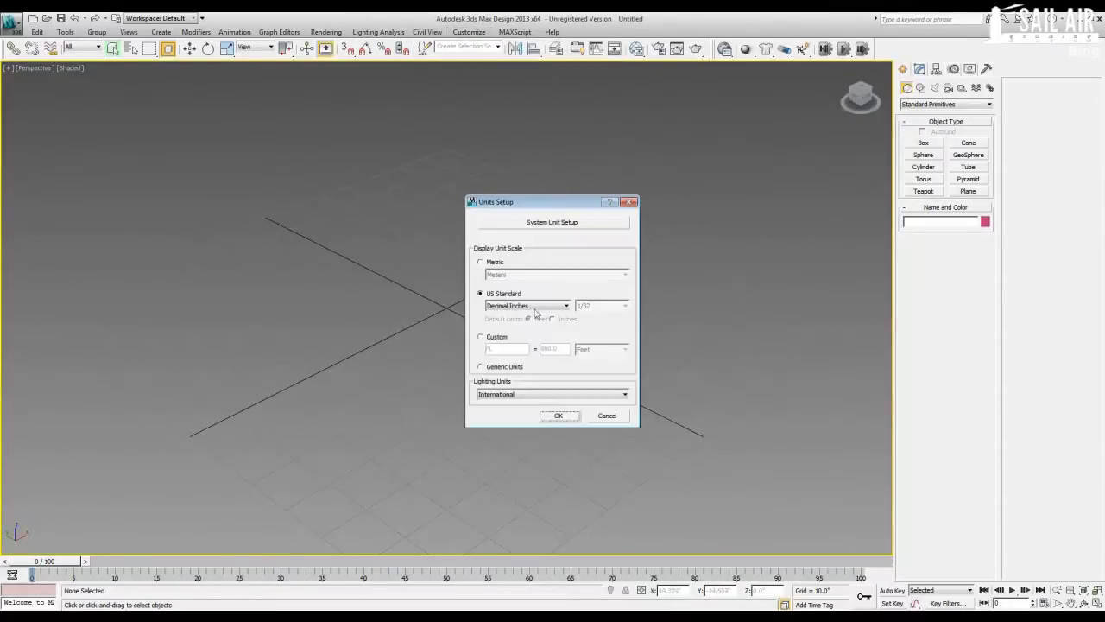
click(628, 202)
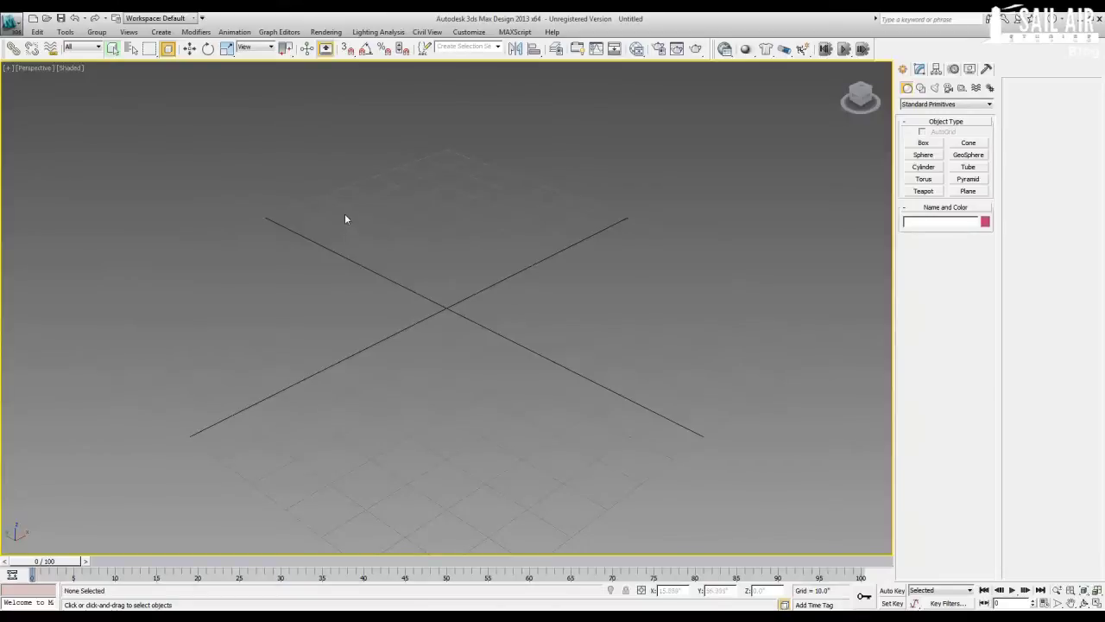
click(514, 32)
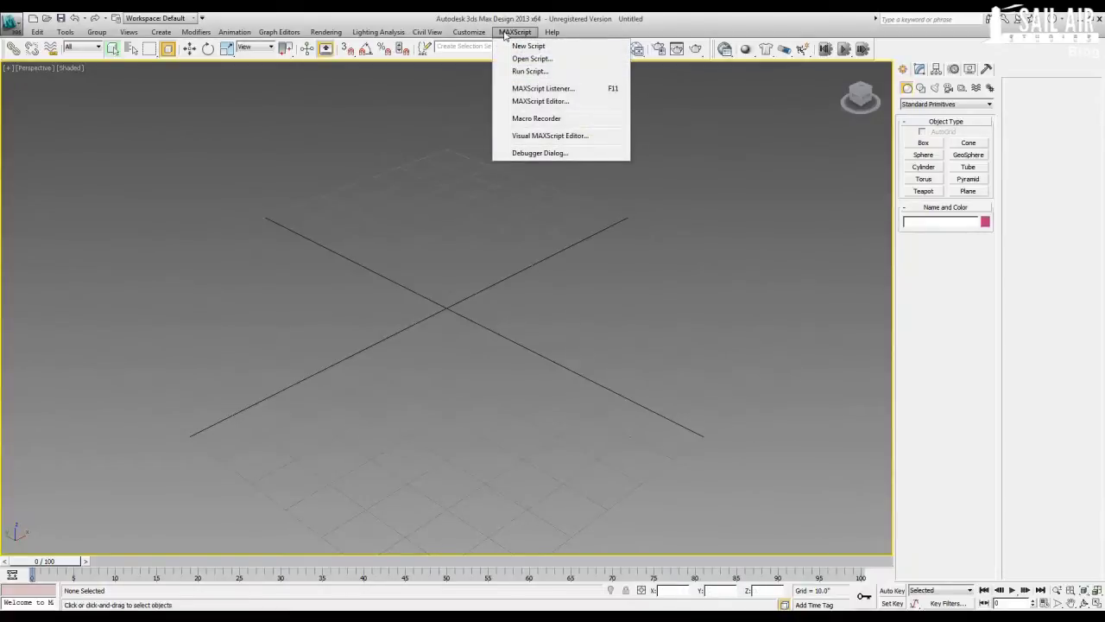
click(506, 33)
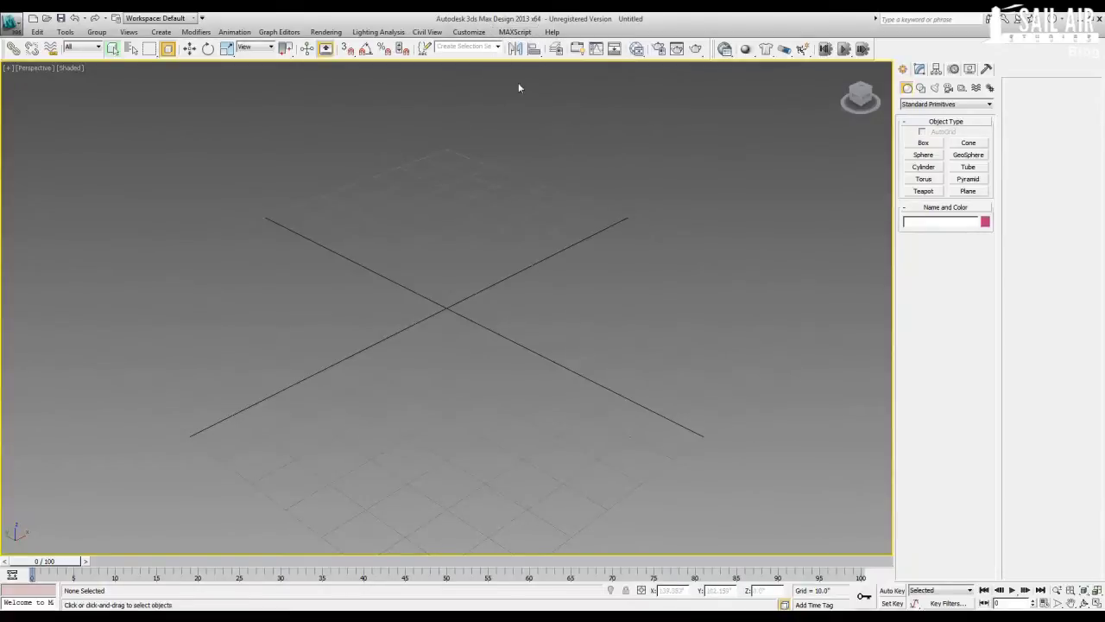
Create a box near the grid's centre, about 4.5 inches in width and 5.8 inches in height.
click(923, 143)
scroll(433, 293, up, 5)
drag(413, 234, 513, 304)
click(533, 247)
right_click(533, 247)
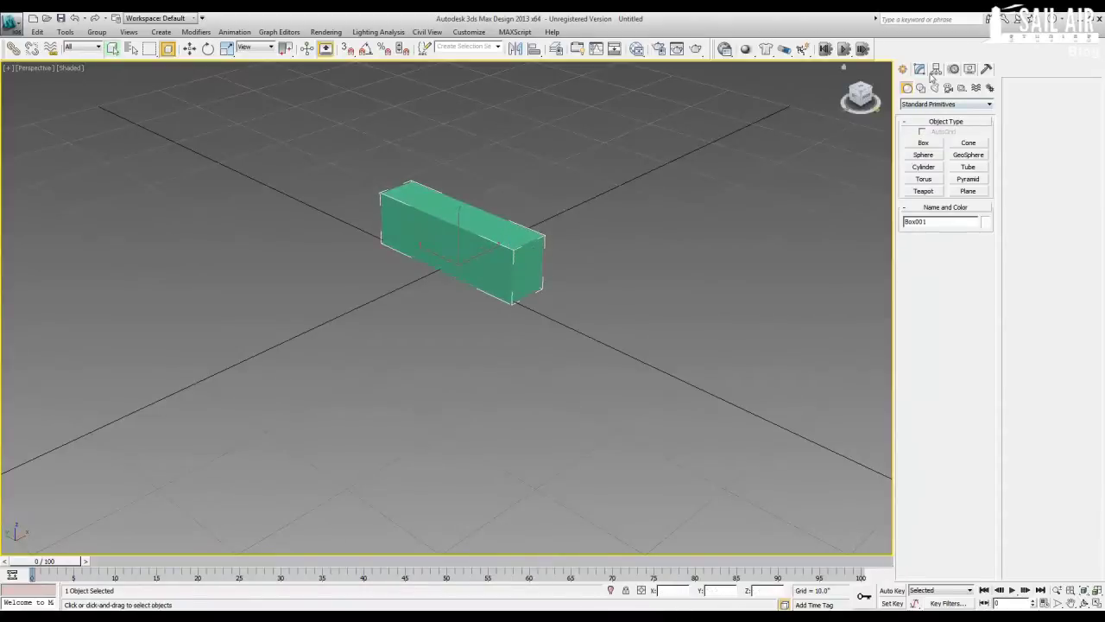
Set the box's length to 1.5, its width to 16 and its height to 4 inches.
click(919, 69)
click(973, 231)
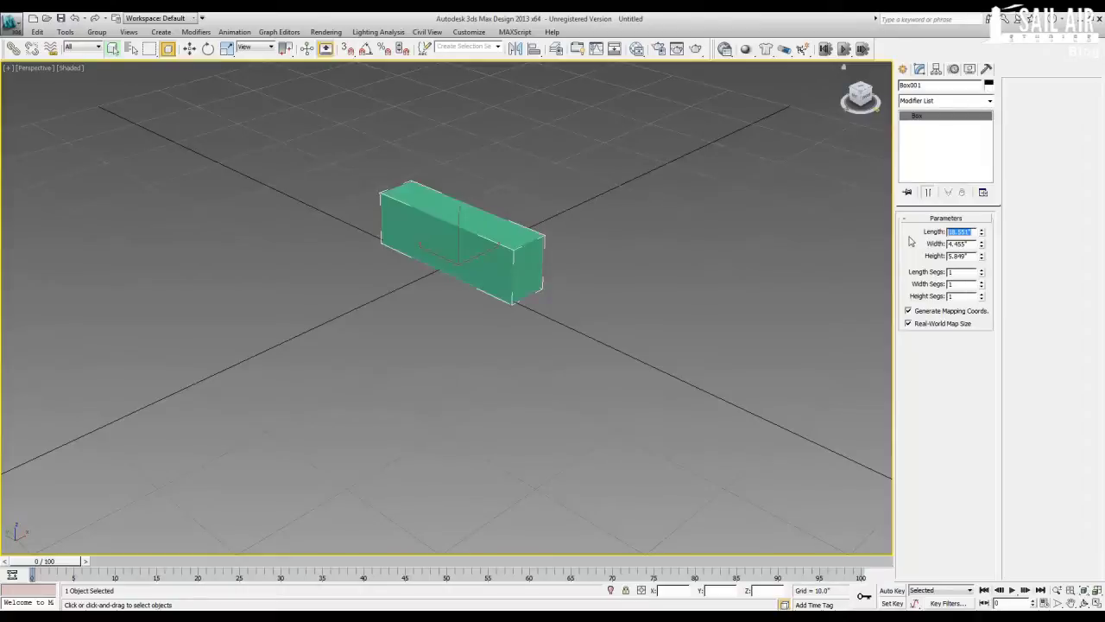
text(165)
key(Tab)
text(16)
key(Tab)
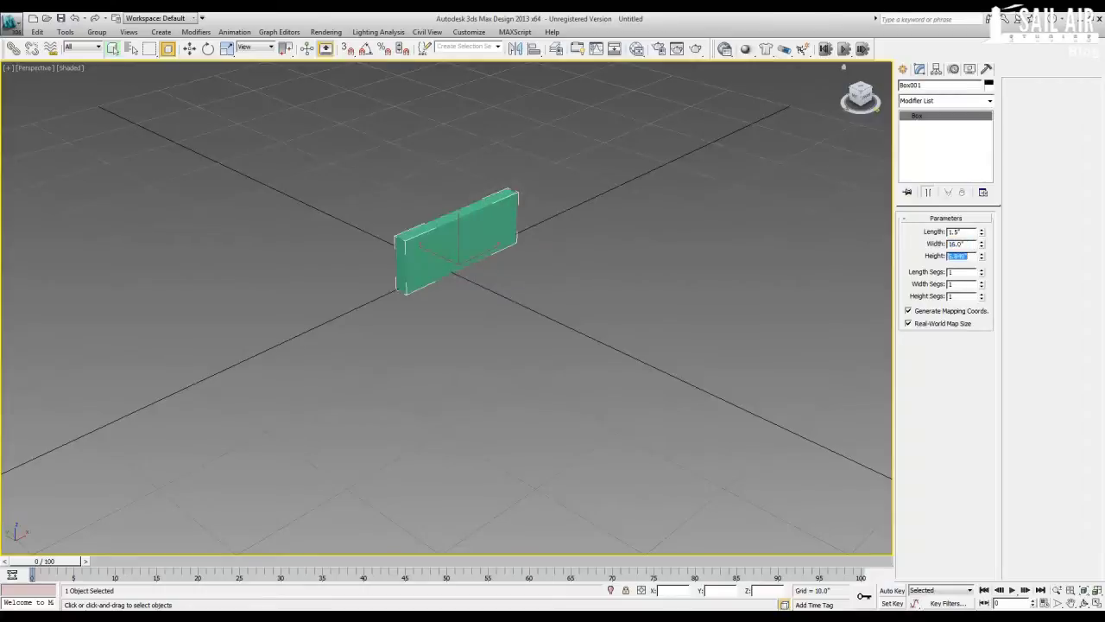
text(4)
key(Tab)
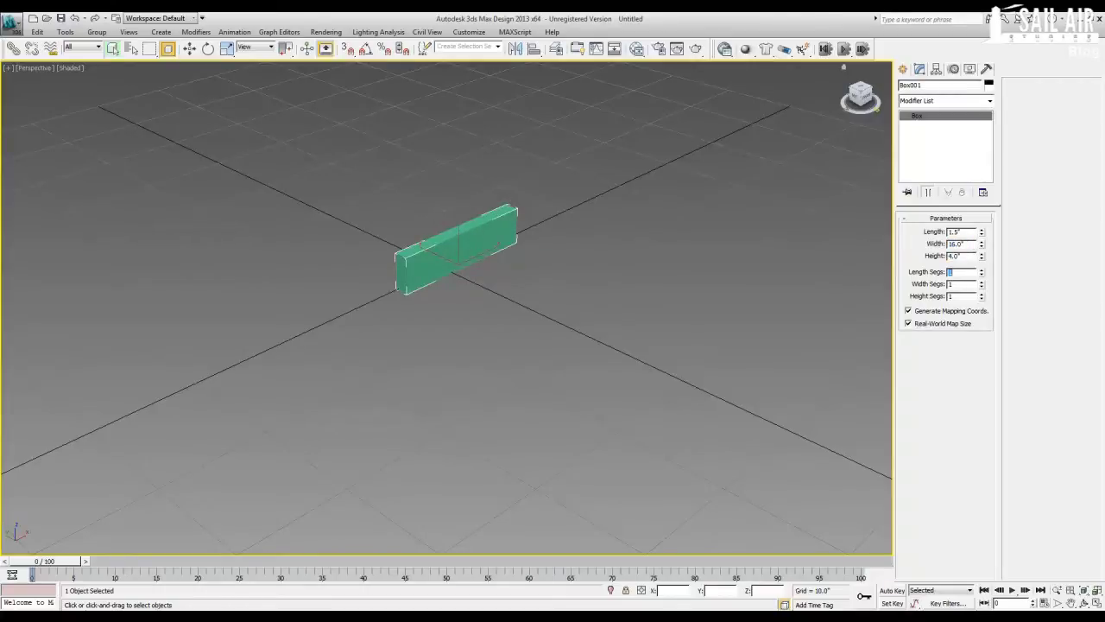
Copy the plank along the Y axis to place a second, parallel plank beside it.
alt+middle_drag(386, 291, 411, 298)
key(w)
key(w)
mouse_move(400, 257)
mouse_down()
mouse_move(366, 254)
mouse_move(463, 262)
mouse_up()
click(555, 367)
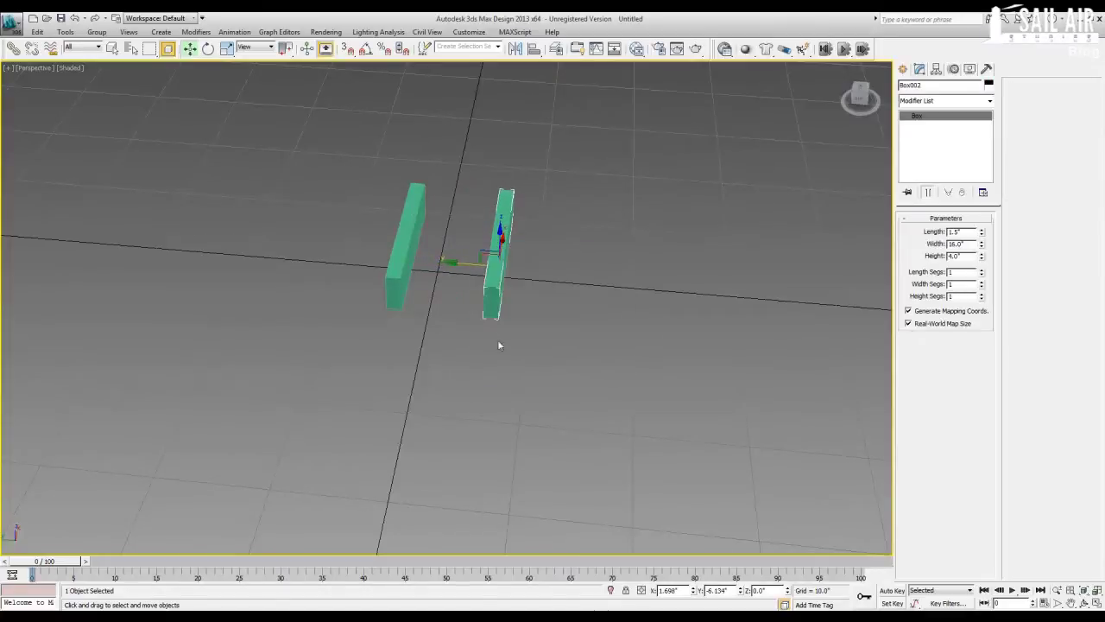
Reset the original plank's X and Y positions to 0 and the copied plank's X position to 0.
click(399, 259)
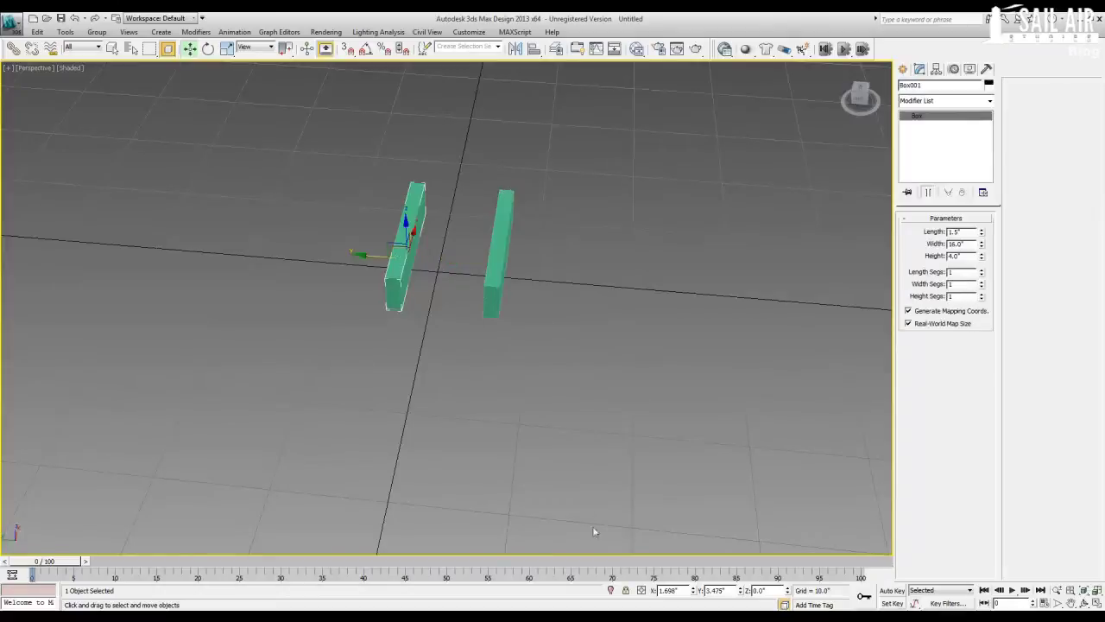
right_click(694, 594)
right_click(740, 592)
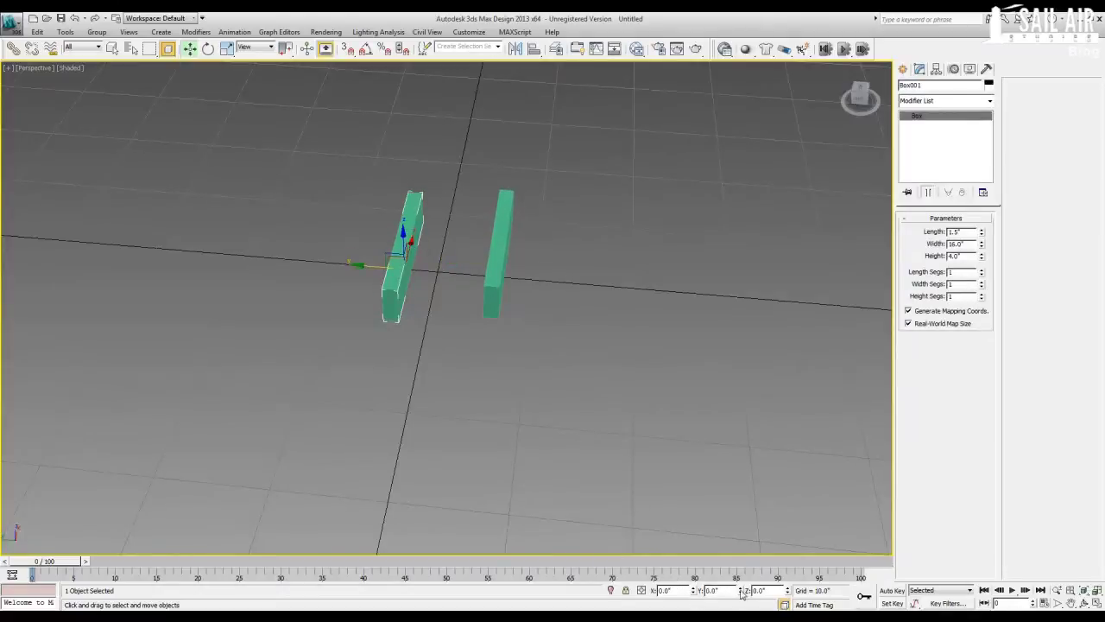
click(516, 281)
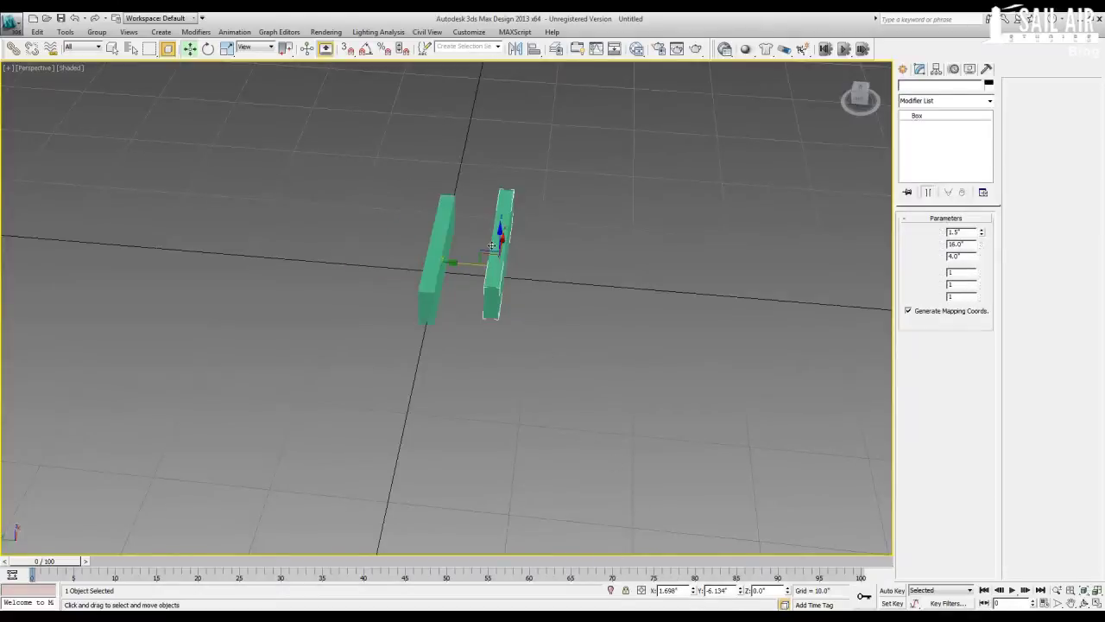
right_click(694, 593)
Move the copied plank along the Y axis to a Y position of -12 inches.
drag(465, 276, 508, 276)
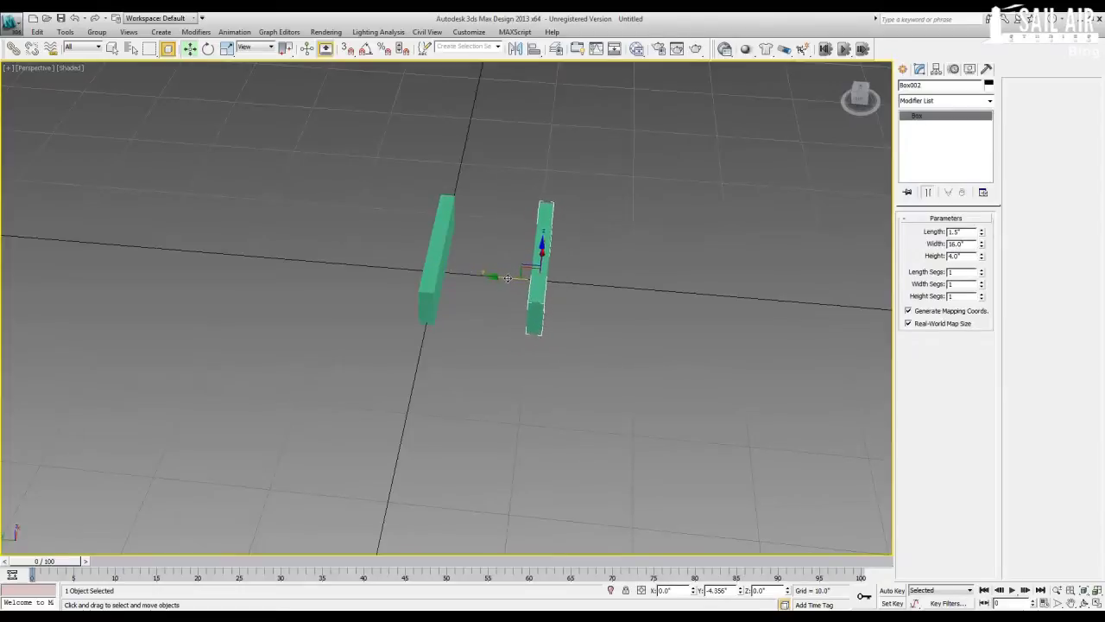
double_click(734, 590)
text(-10)
key(Return)
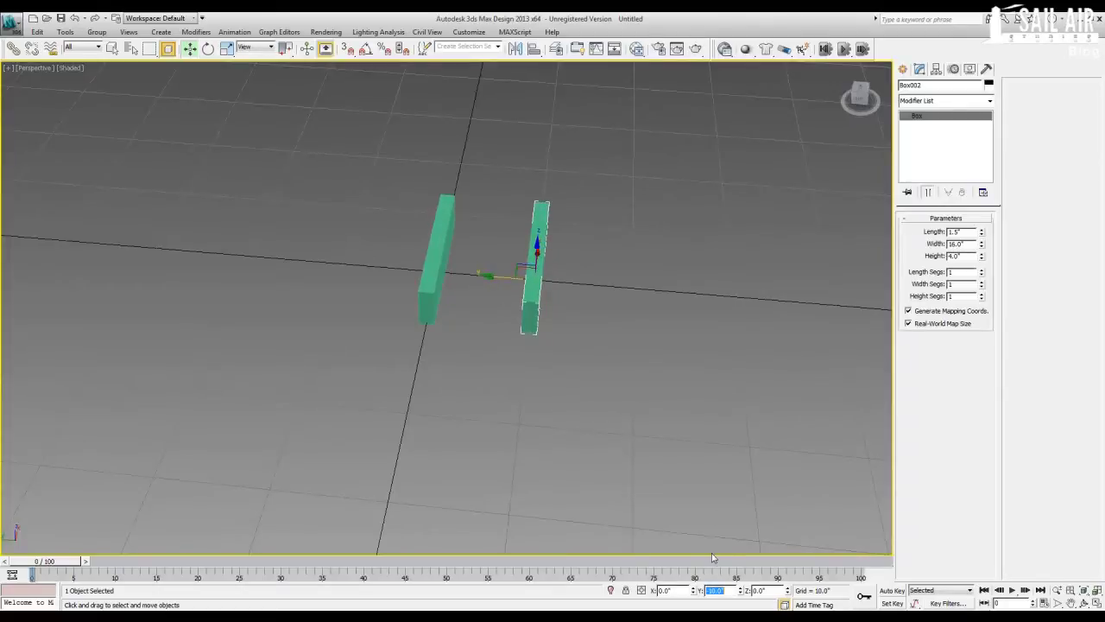
text(-12)
key(Return)
alt+middle_drag(585, 361, 560, 321)
ctrl+click(482, 312)
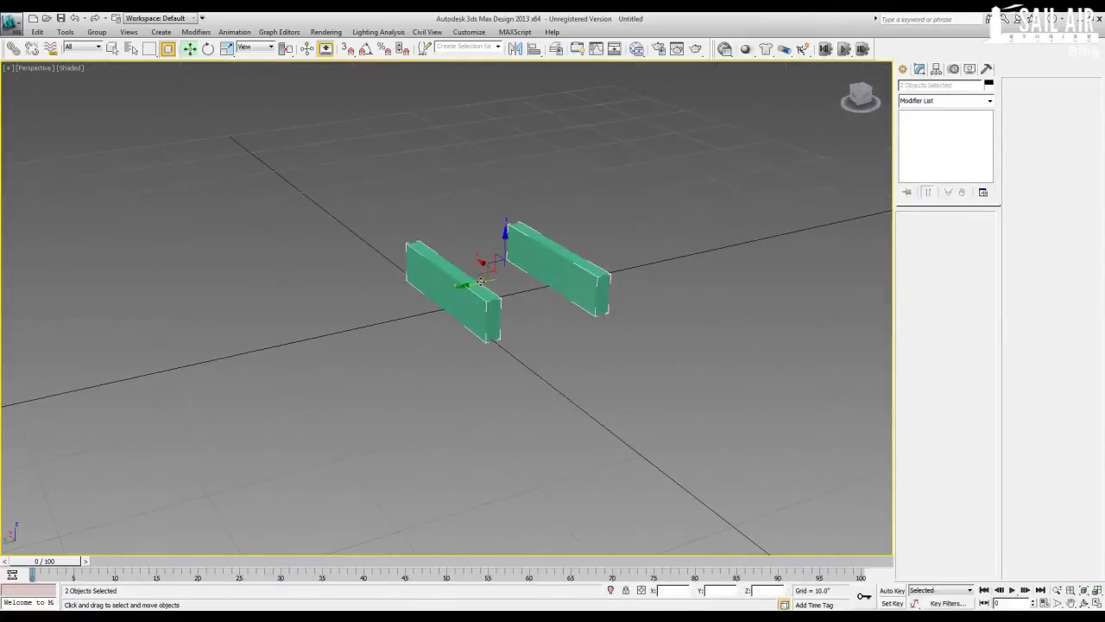
key(e)
mouse_move(484, 291)
shift+mouse_down()
mouse_move(596, 285)
mouse_move(589, 292)
shift+mouse_up()
right_click(589, 292)
alt+middle_drag(484, 330, 563, 384)
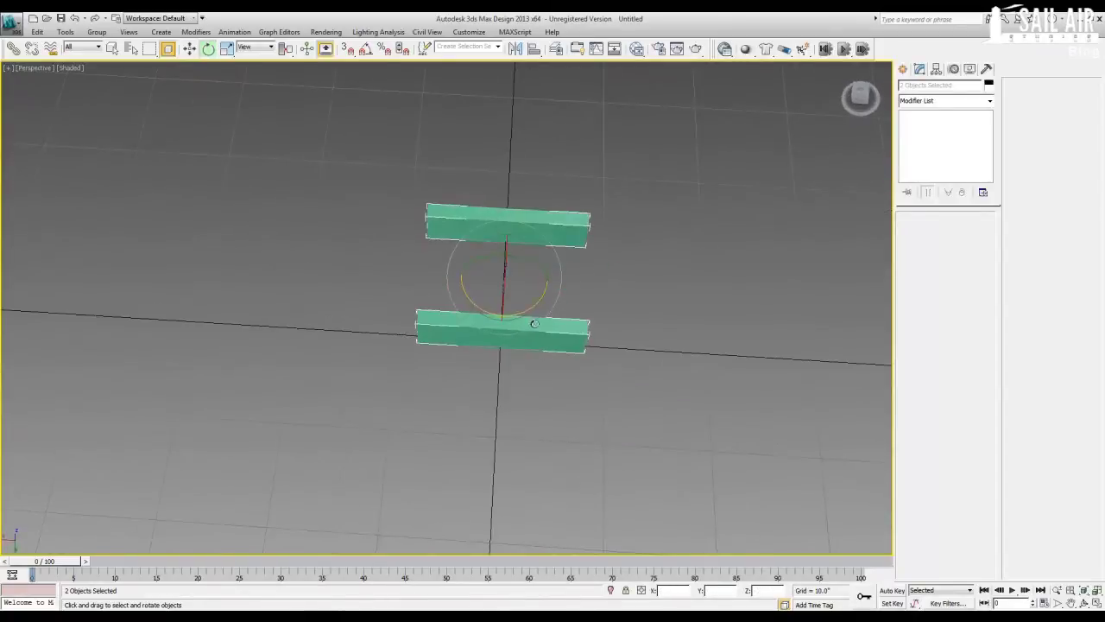
Turn on angle snap and try a copy of one plank rotated 55 degrees about its own Z axis.
key(a)
click(570, 225)
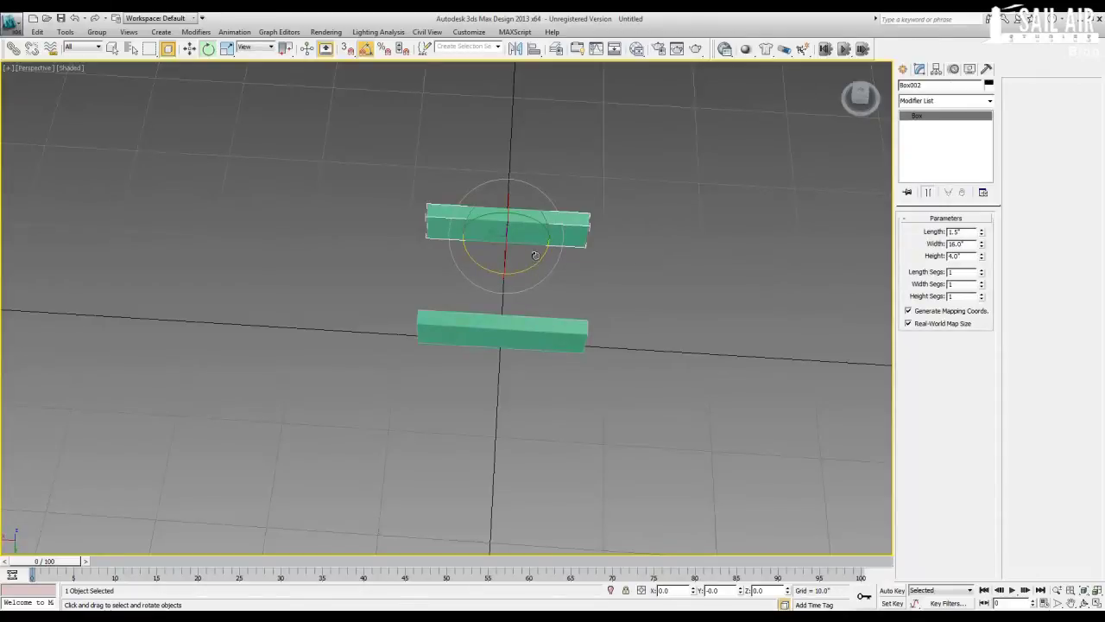
shift+drag(523, 272, 522, 230)
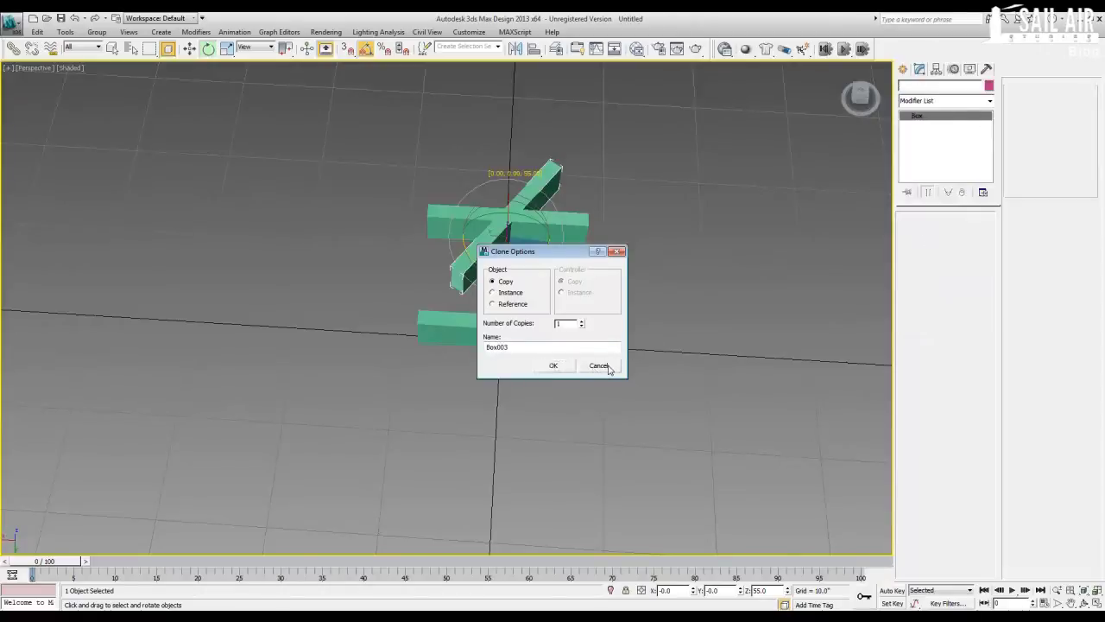
click(598, 366)
Select both parallel planks and group them under the default name.
ctrl+click(518, 343)
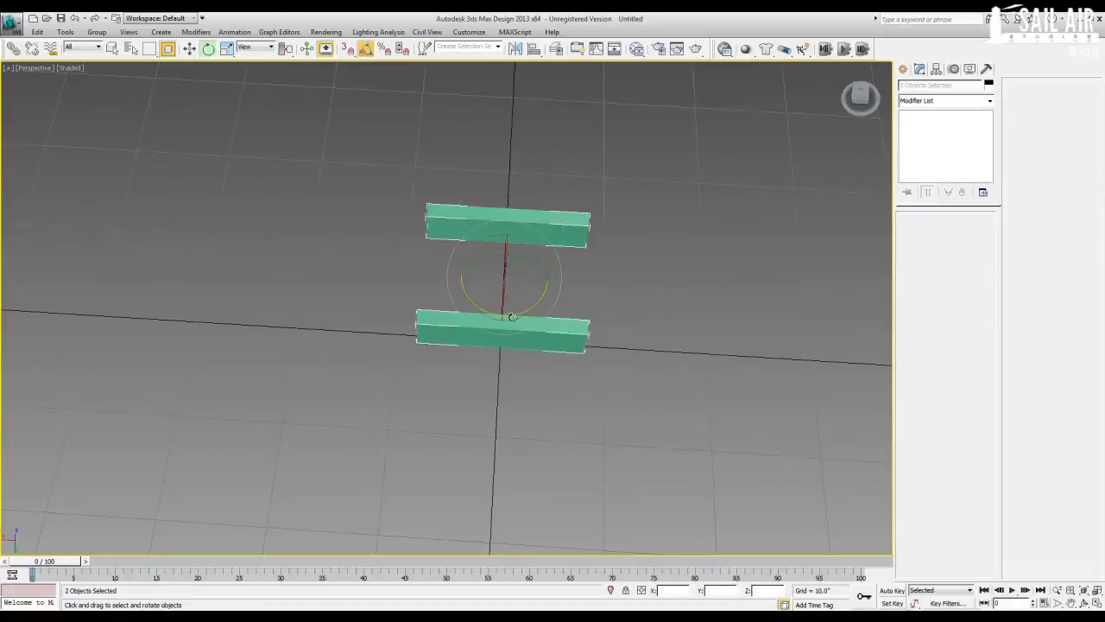
alt+middle_drag(533, 402, 532, 367)
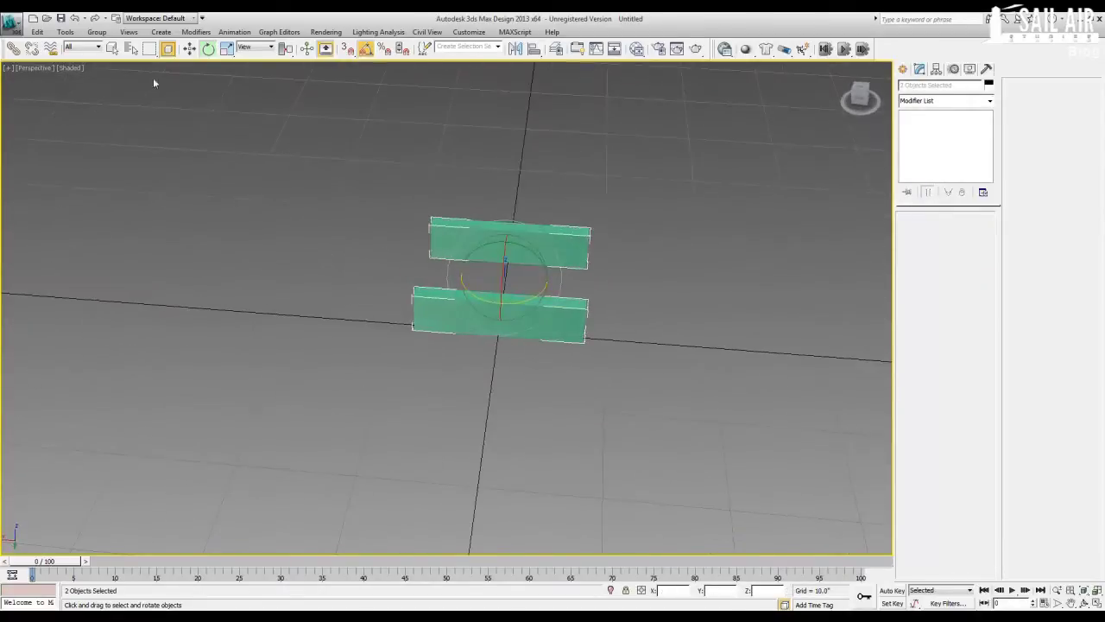
click(96, 32)
click(100, 45)
key(Return)
Make one copy of the plank group rotated 90 degrees about the Z axis.
alt+middle_drag(322, 247, 389, 247)
shift+drag(493, 306, 546, 299)
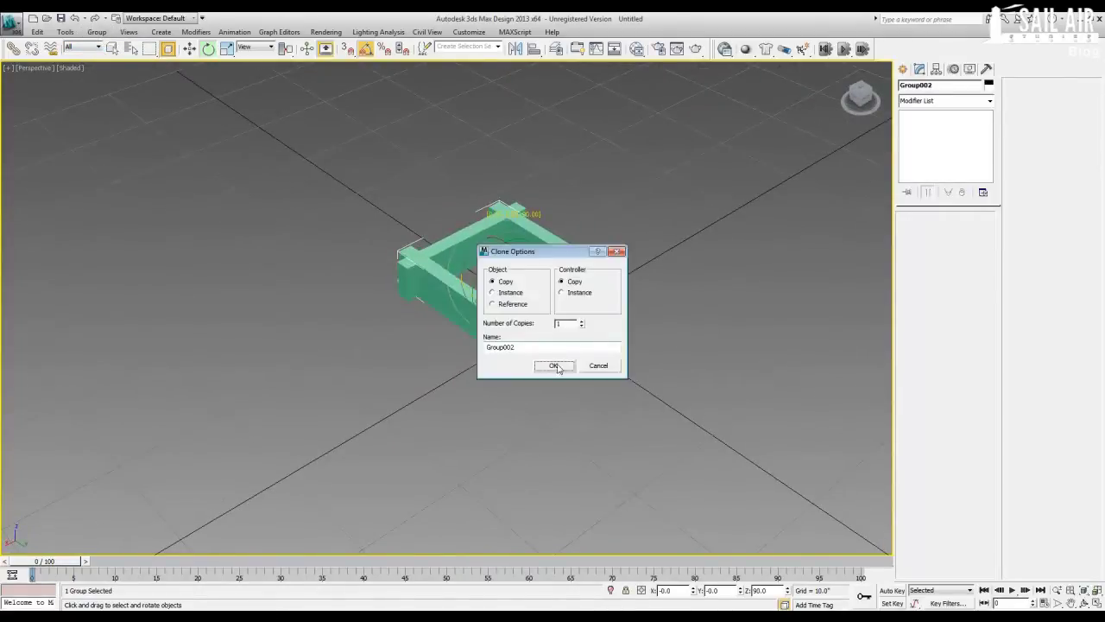
click(556, 366)
In the Front view, raise the rotated plank group about 4 inches so it rests on the lower planks.
key(alt+w)
right_click(630, 265)
key(alt+w)
middle_drag(591, 276, 649, 247)
middle_drag(507, 312, 566, 283)
scroll(510, 362, up, 8)
middle_drag(409, 331, 351, 331)
key(w)
drag(639, 306, 639, 205)
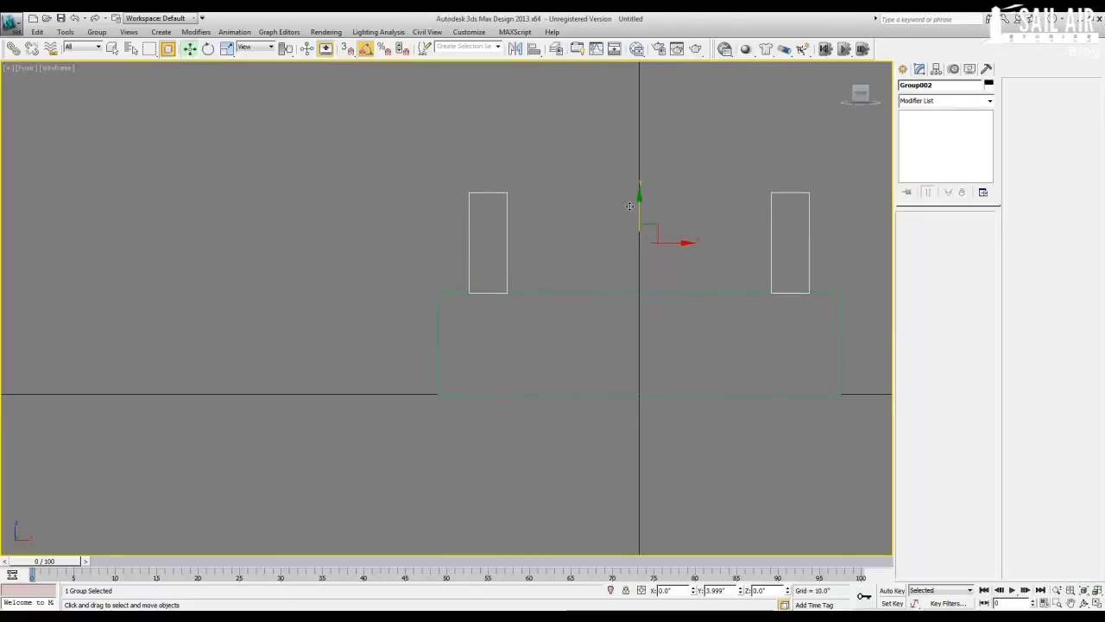
middle_drag(671, 347, 513, 365)
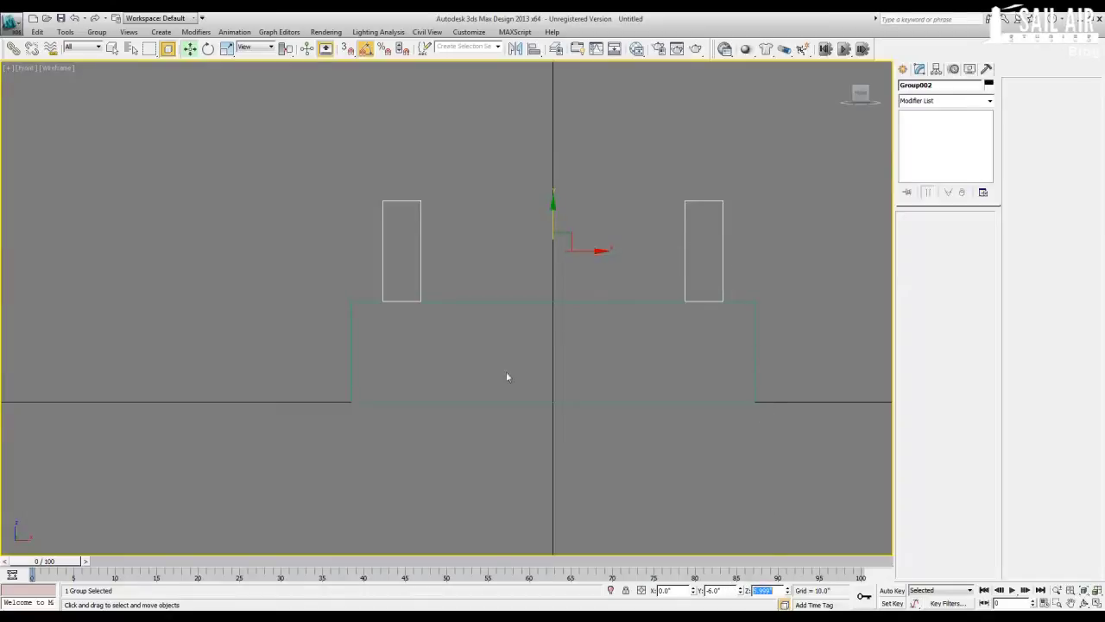
Select the lower and upper plank groups and combine them into one group with the default name.
click(415, 352)
drag(785, 436, 785, 436)
middle_drag(662, 398, 621, 458)
scroll(620, 458, down, 2)
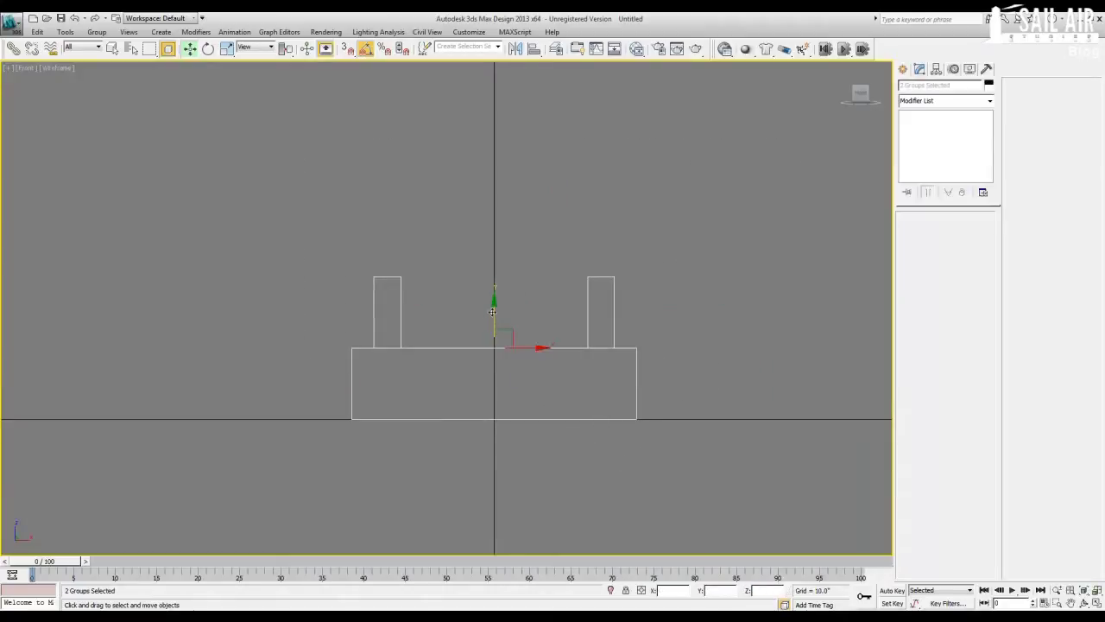
shift+drag(492, 312, 492, 170)
right_click(492, 170)
click(97, 32)
click(109, 44)
key(Return)
Make one copy of the combined group straight above it and set the copy's Z position to 12 inches.
shift+drag(509, 345, 509, 198)
click(554, 365)
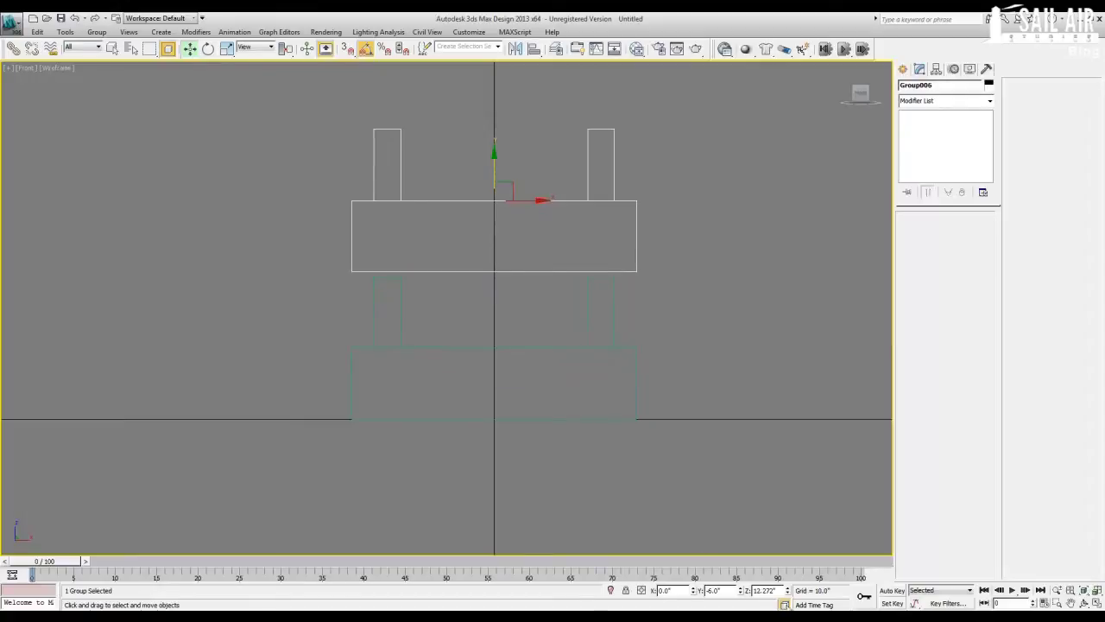
text(15)
key(Return)
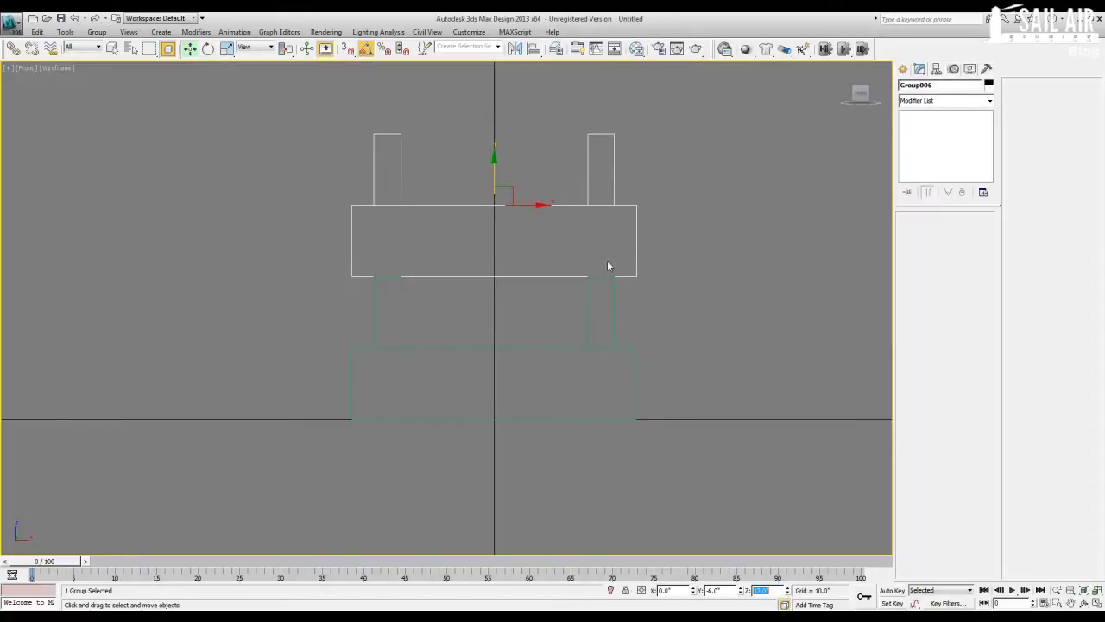
Select both stacked plank groups in the Front view and combine them into one group with the default name.
scroll(528, 259, down, 3)
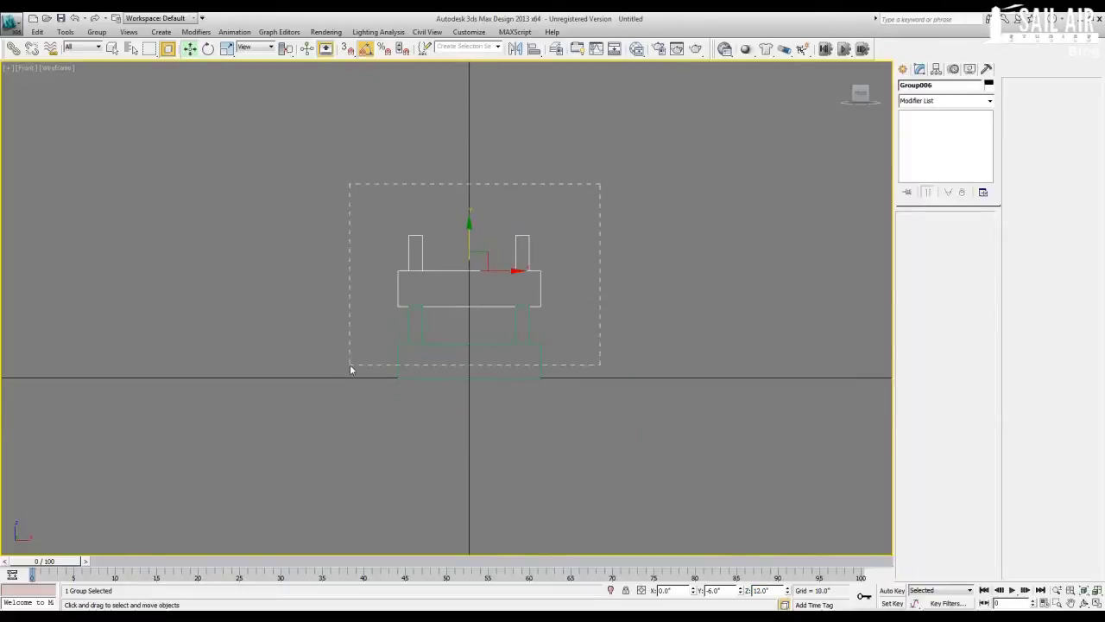
drag(349, 369, 349, 371)
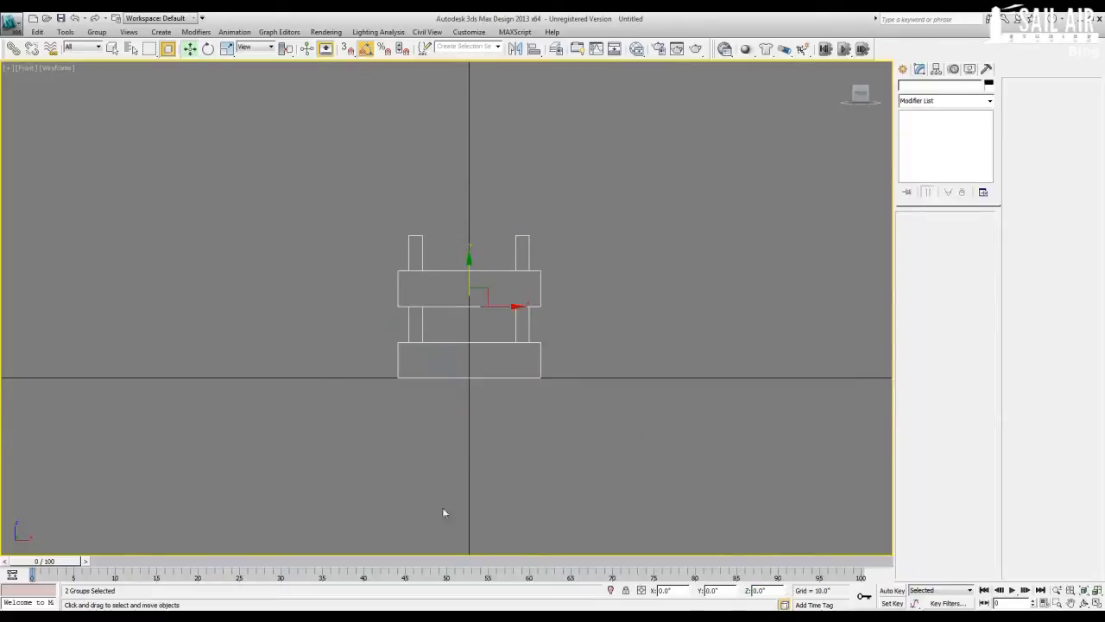
click(96, 32)
click(108, 58)
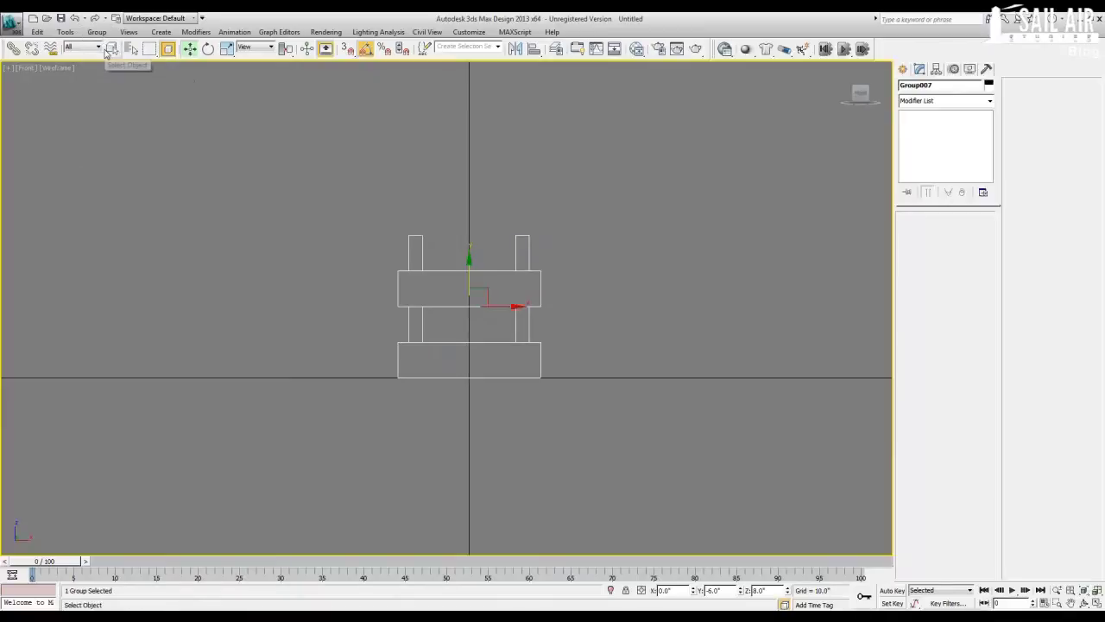
Make one copy of the combined group straight above it and set the copy's Z position to 24 inches.
shift+drag(470, 278, 471, 135)
click(554, 366)
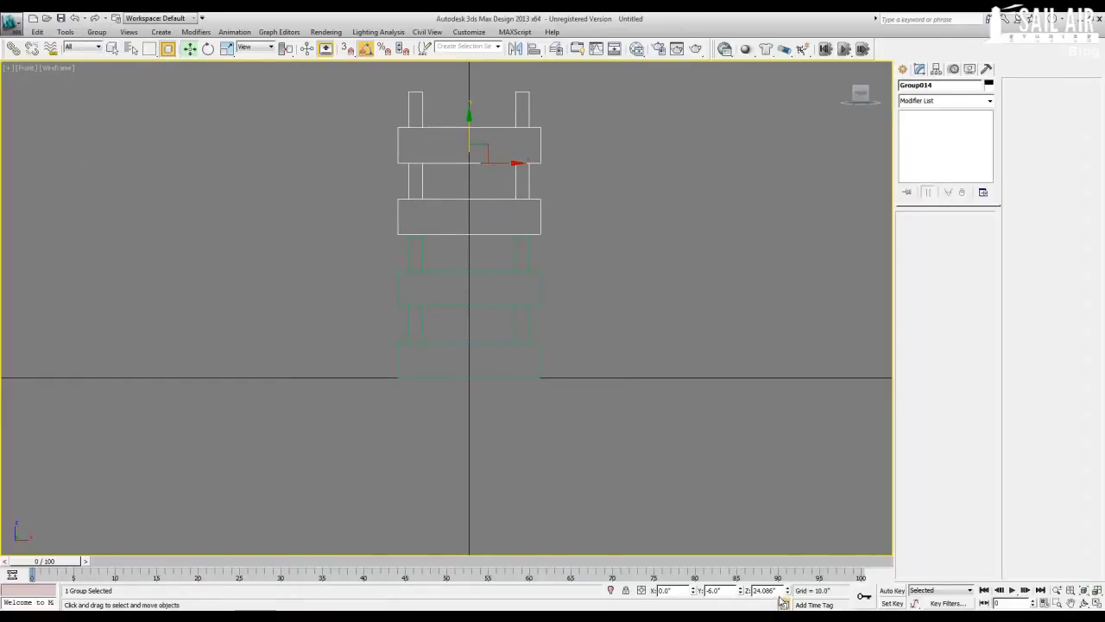
text(24)
key(Return)
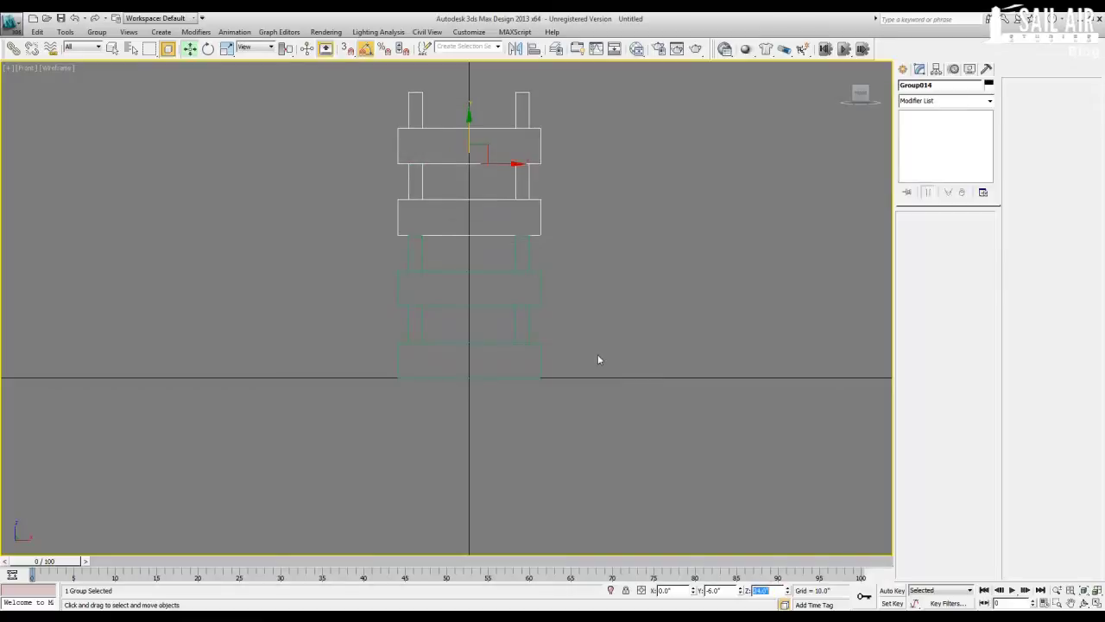
Select the two stacked groups and make one copy of both straight above them.
middle_drag(597, 359, 636, 490)
drag(425, 218, 425, 218)
scroll(474, 320, down, 3)
shift+drag(474, 321, 474, 122)
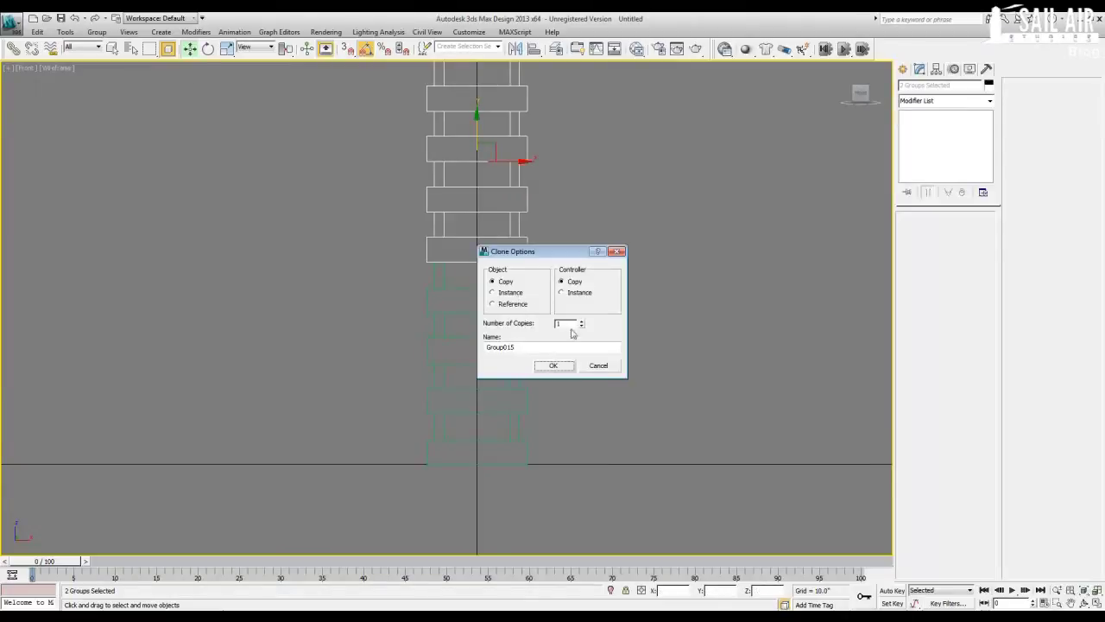
click(552, 366)
Combine the two copied groups into one group with the default name and set its Z position to 48 inches.
click(96, 32)
click(106, 48)
key(Return)
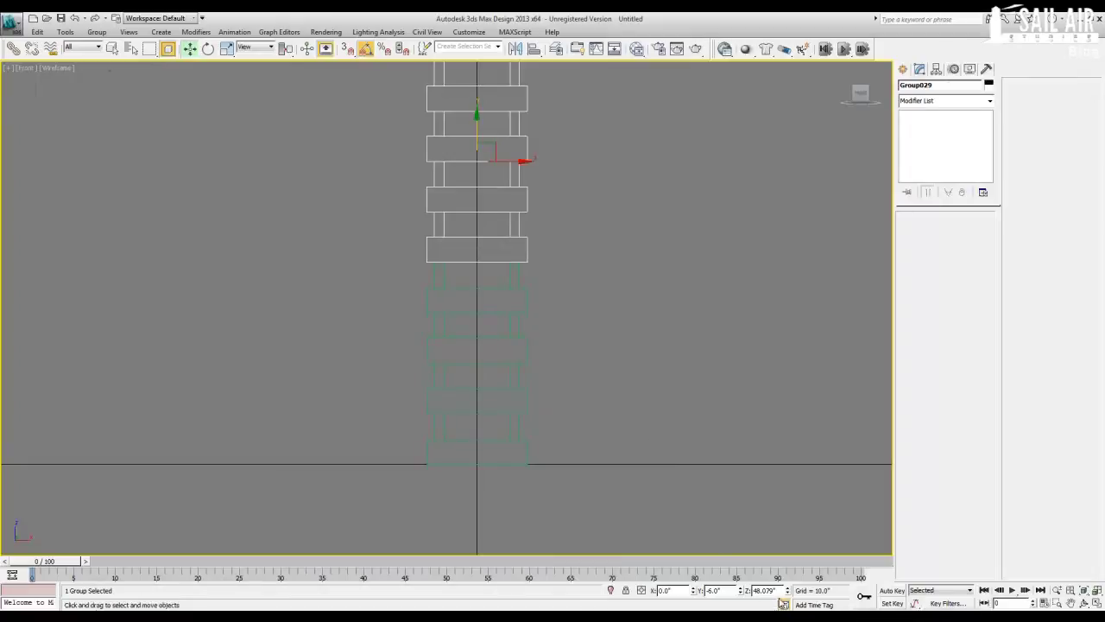
text(48)
key(Return)
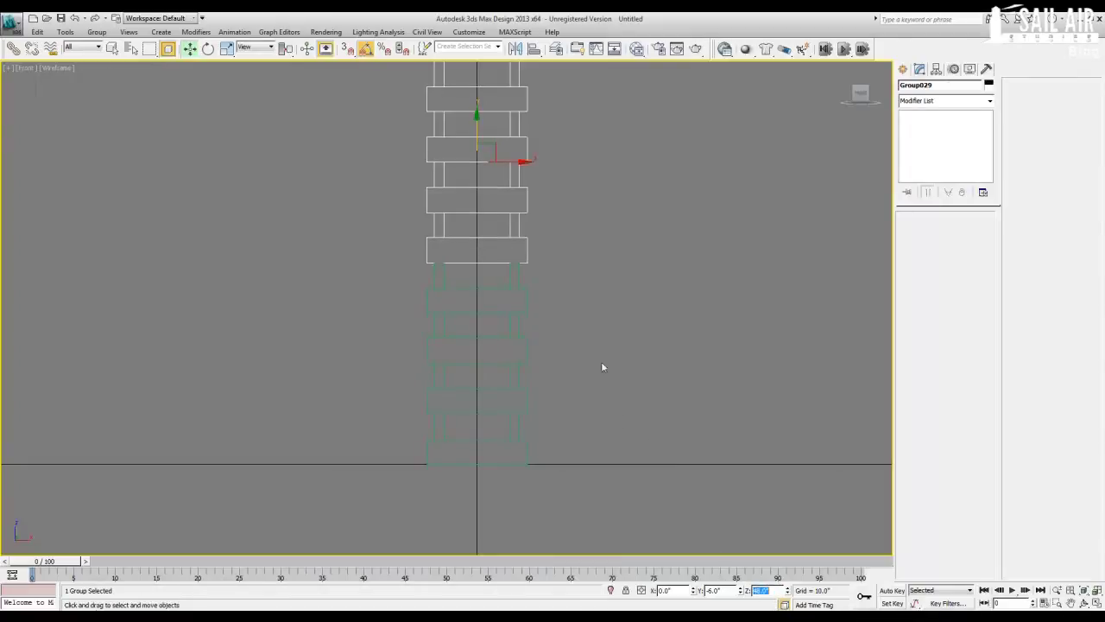
Make one copy of the upper group straight above it and set the copy's Z position to 80 inches.
scroll(594, 354, down, 5)
scroll(547, 389, up, 3)
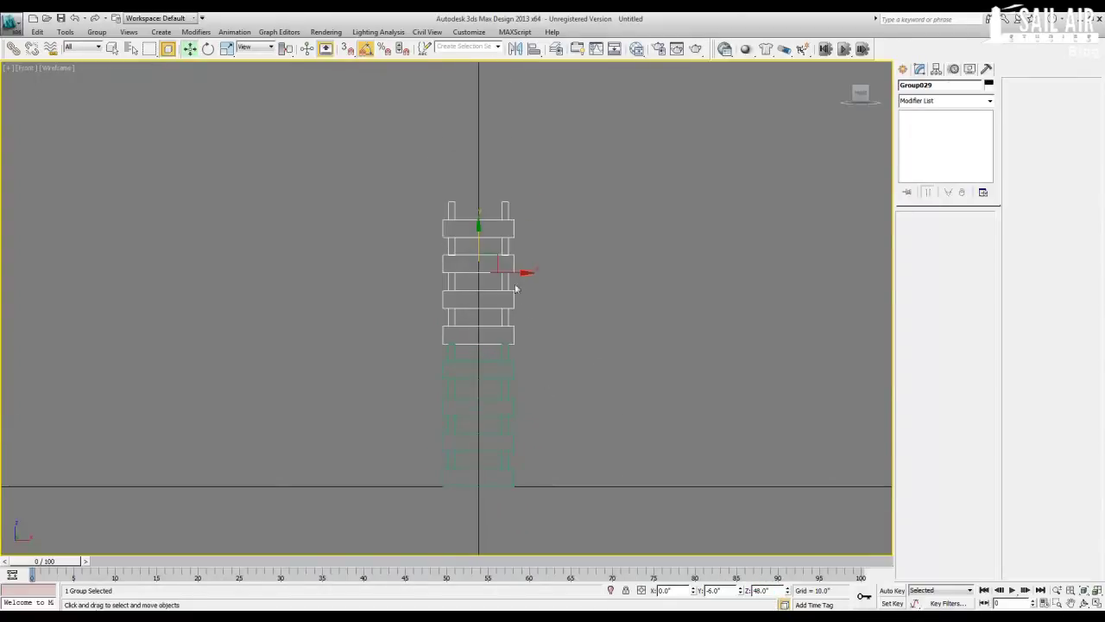
shift+drag(474, 234, 475, 92)
click(553, 365)
scroll(542, 294, up, 3)
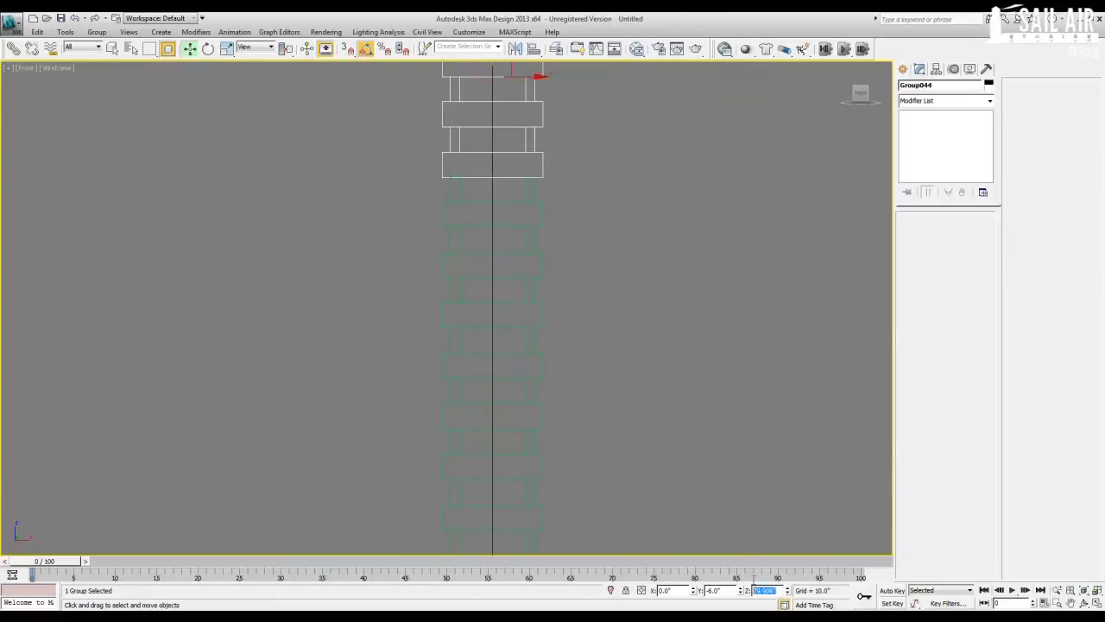
text(80)
key(Return)
Select the whole tower and explode all of its groups into separate planks.
middle_drag(402, 155, 391, 242)
scroll(391, 243, up, 5)
middle_drag(419, 289, 392, 388)
scroll(392, 388, down, 2)
scroll(515, 265, down, 6)
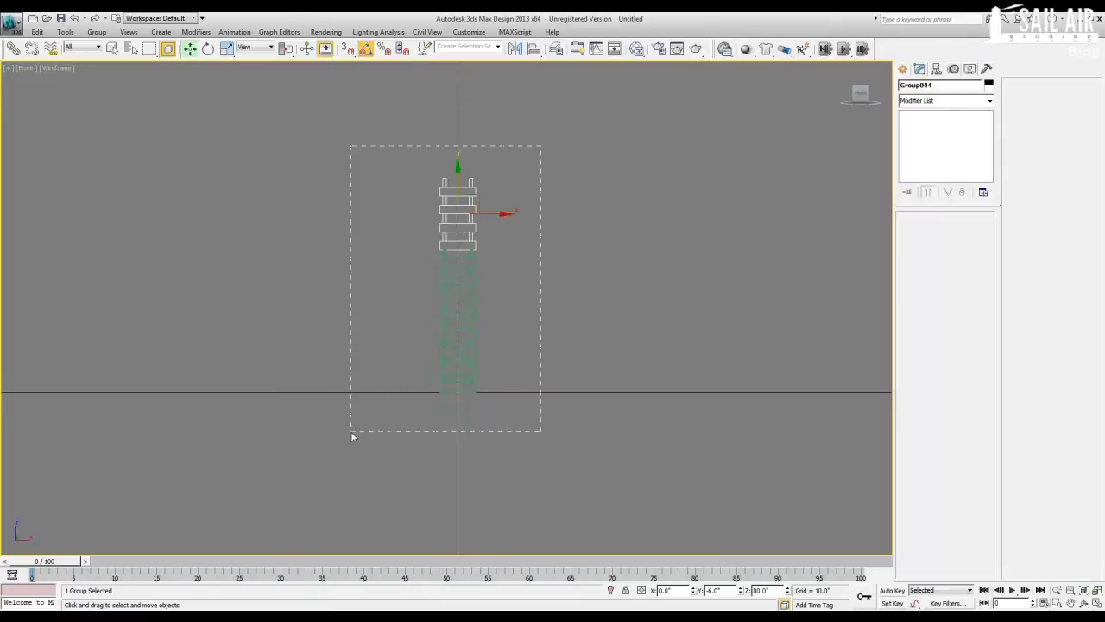
drag(352, 436, 352, 434)
click(98, 33)
click(128, 136)
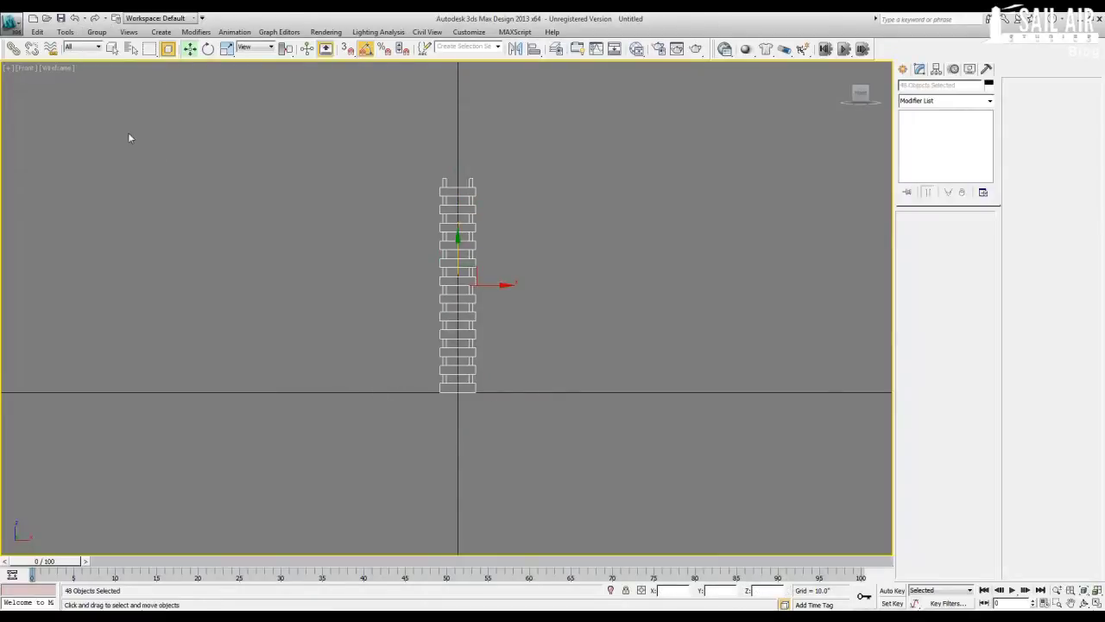
In the Perspective view, copy the tower three times around the original to make a cluster of four.
key(alt+w)
scroll(601, 418, down, 3)
key(alt+w)
key(z)
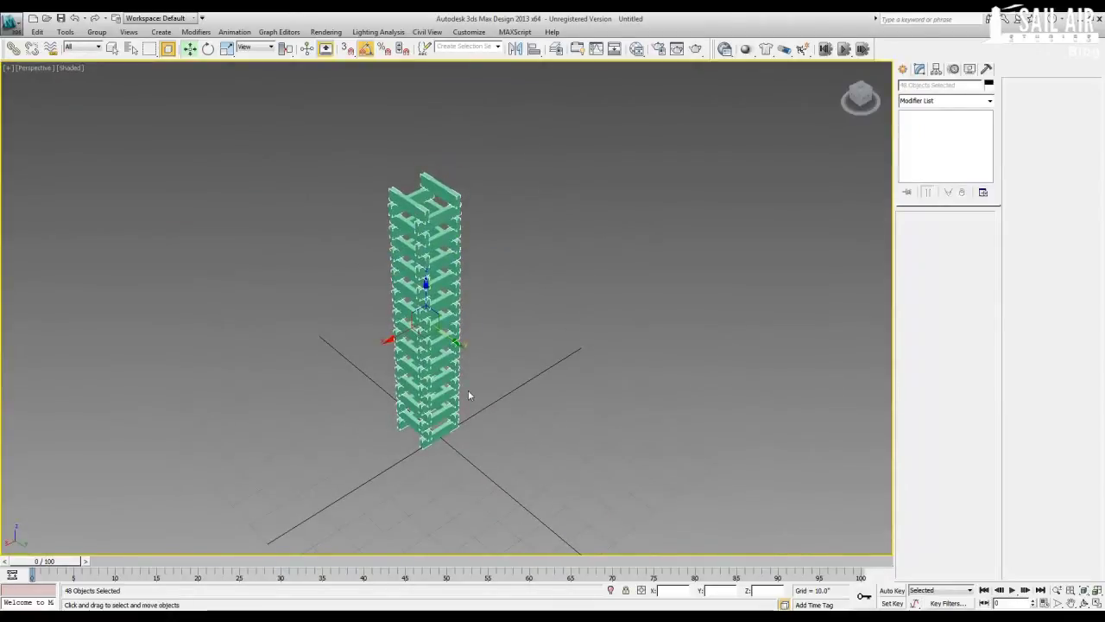
mouse_move(469, 391)
alt+middle_down()
mouse_move(479, 402)
mouse_move(474, 388)
alt+middle_up()
mouse_move(425, 338)
shift+mouse_down()
mouse_move(488, 281)
mouse_move(367, 226)
mouse_move(352, 250)
mouse_move(200, 269)
mouse_move(233, 276)
shift+mouse_up()
click(556, 366)
click(557, 368)
click(556, 366)
Select all four towers and make one copy of the cluster beside the originals.
scroll(458, 411, down, 3)
alt+middle_drag(472, 453, 486, 425)
drag(579, 417, 580, 419)
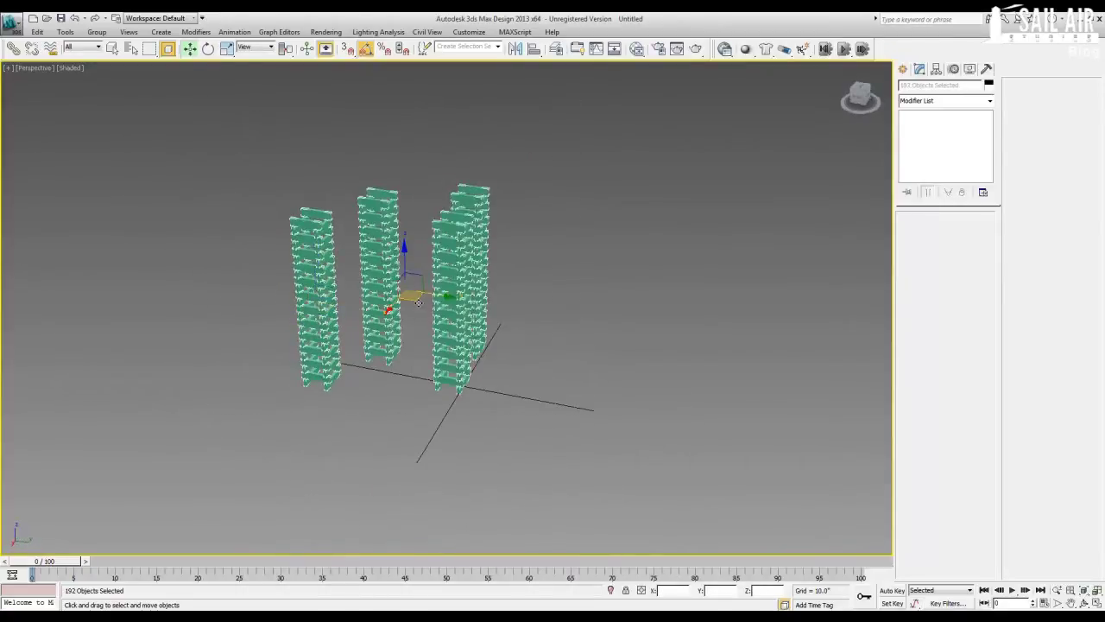
key(e)
mouse_move(418, 302)
shift+mouse_down()
mouse_move(392, 309)
mouse_move(651, 318)
mouse_move(641, 312)
shift+mouse_up()
click(553, 365)
Rotate and copy the second tower cluster to form a third cluster of four and move it clear of the others.
key(w)
alt+middle_drag(567, 399, 590, 383)
key(e)
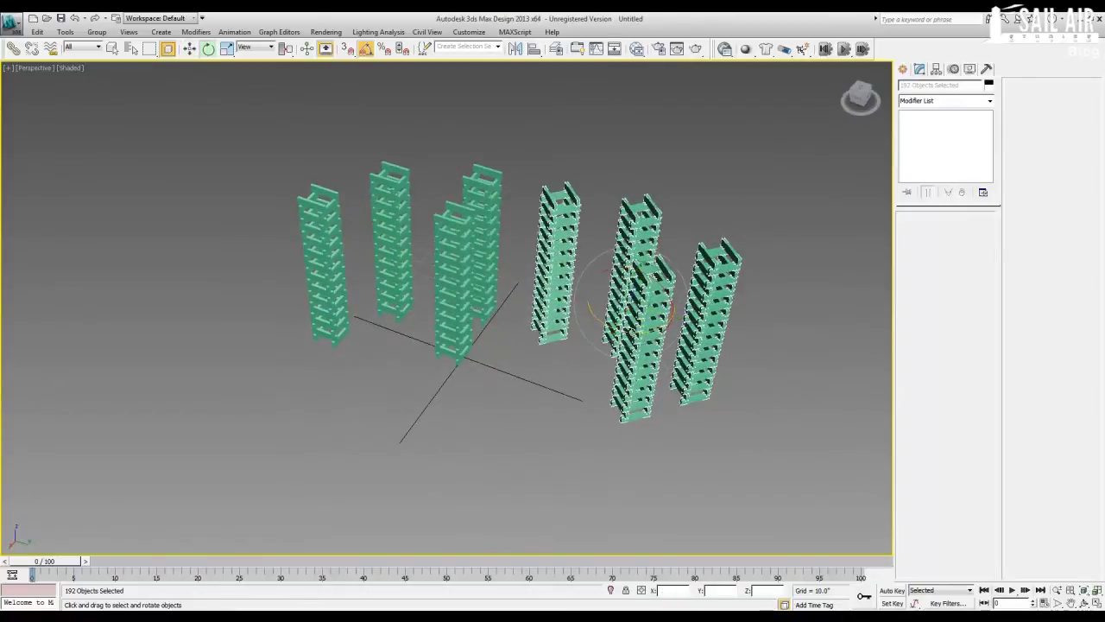
mouse_move(631, 331)
shift+mouse_down()
mouse_move(696, 313)
mouse_move(672, 332)
mouse_move(314, 417)
mouse_move(242, 401)
mouse_move(294, 418)
shift+mouse_up()
click(568, 369)
key(w)
alt+middle_drag(427, 422, 385, 301)
drag(242, 265, 334, 295)
Delete several planks from the tops of the nearby towers to vary their heights.
alt+middle_drag(338, 337, 418, 352)
scroll(402, 356, up, 3)
drag(364, 321, 372, 318)
key(Delete)
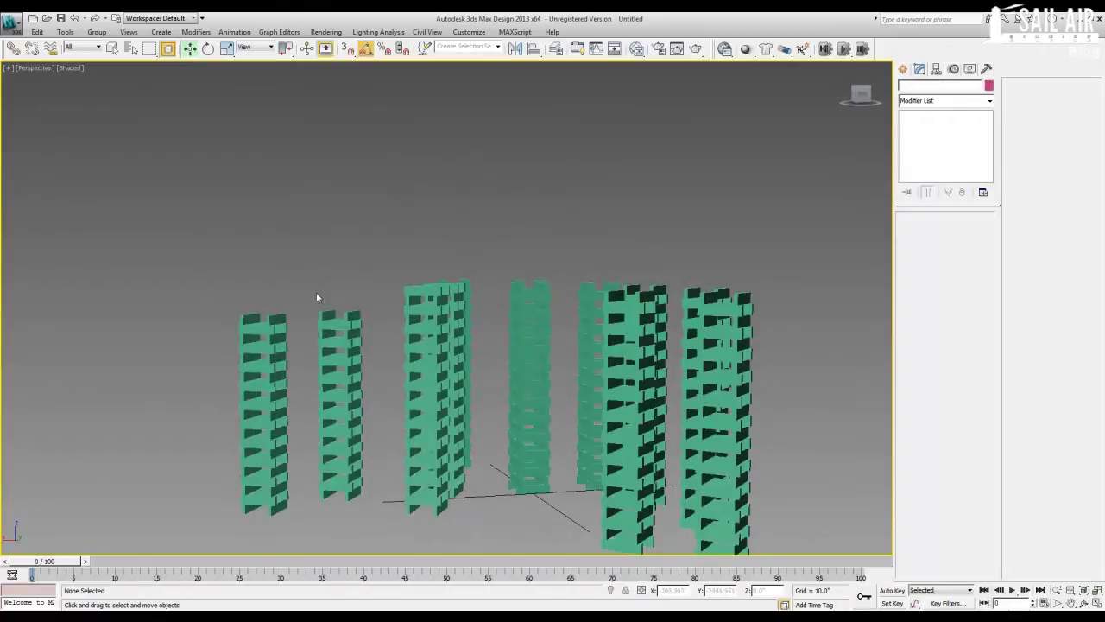
drag(368, 345, 372, 342)
key(Delete)
middle_drag(381, 341, 367, 362)
drag(377, 346, 357, 359)
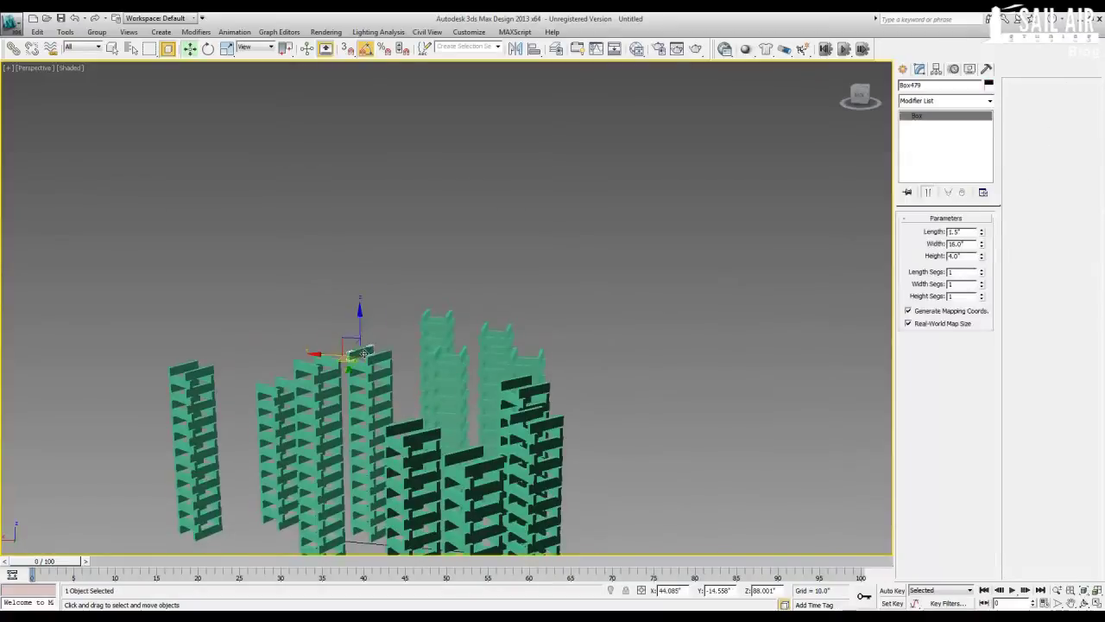
key(Delete)
middle_drag(353, 369, 389, 351)
click(351, 341)
key(Delete)
click(353, 359)
key(Delete)
click(354, 374)
key(Delete)
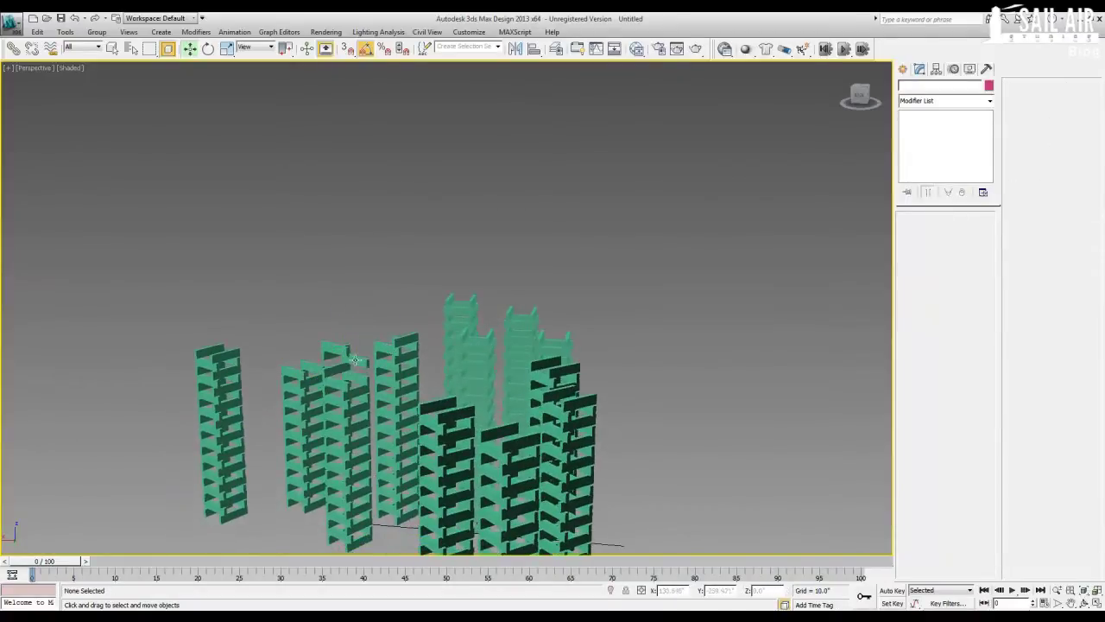
click(334, 350)
key(Delete)
From the opposite side of the scene, delete individual top planks from several more towers.
alt+middle_drag(334, 351, 549, 369)
drag(762, 343, 762, 344)
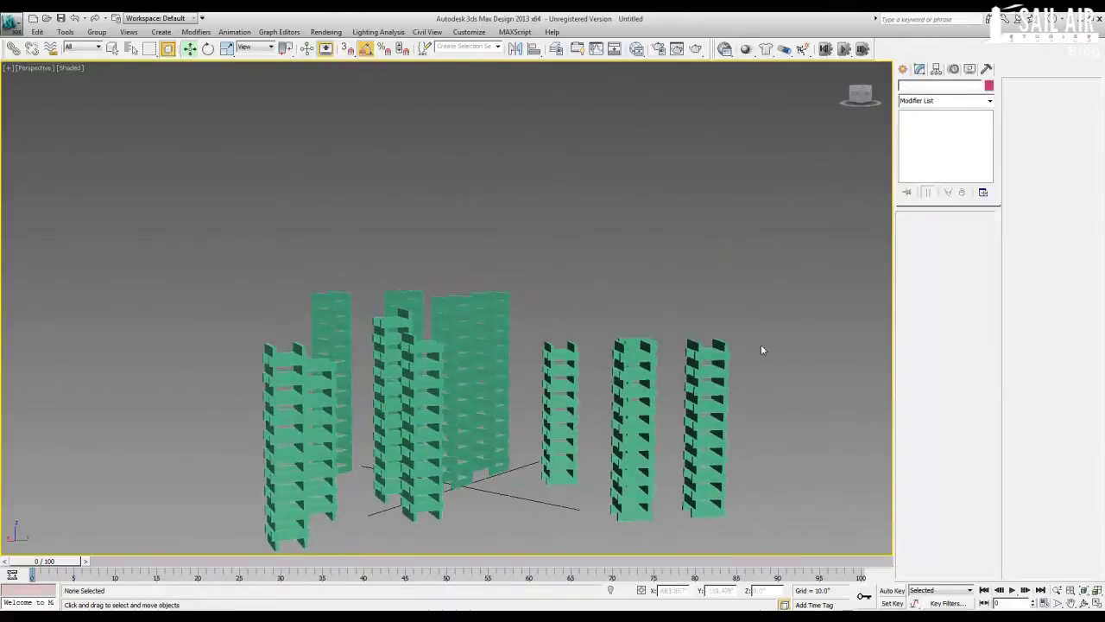
middle_drag(713, 361, 659, 397)
drag(641, 388, 633, 395)
key(Delete)
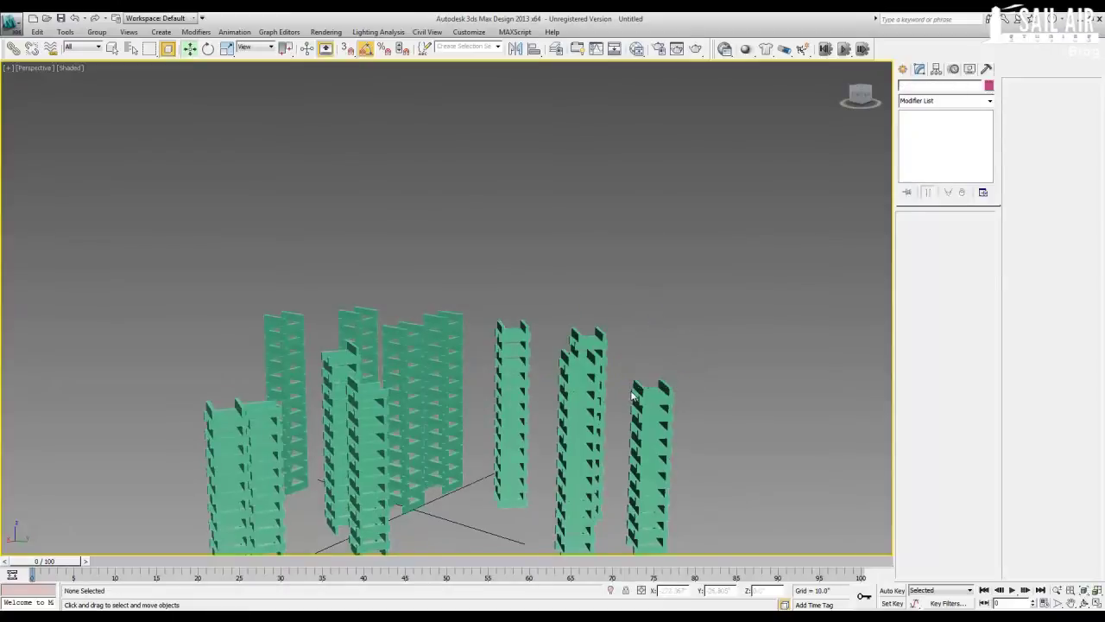
mouse_move(611, 330)
alt+middle_down()
mouse_move(722, 330)
mouse_move(613, 318)
alt+middle_up()
click(594, 322)
key(Delete)
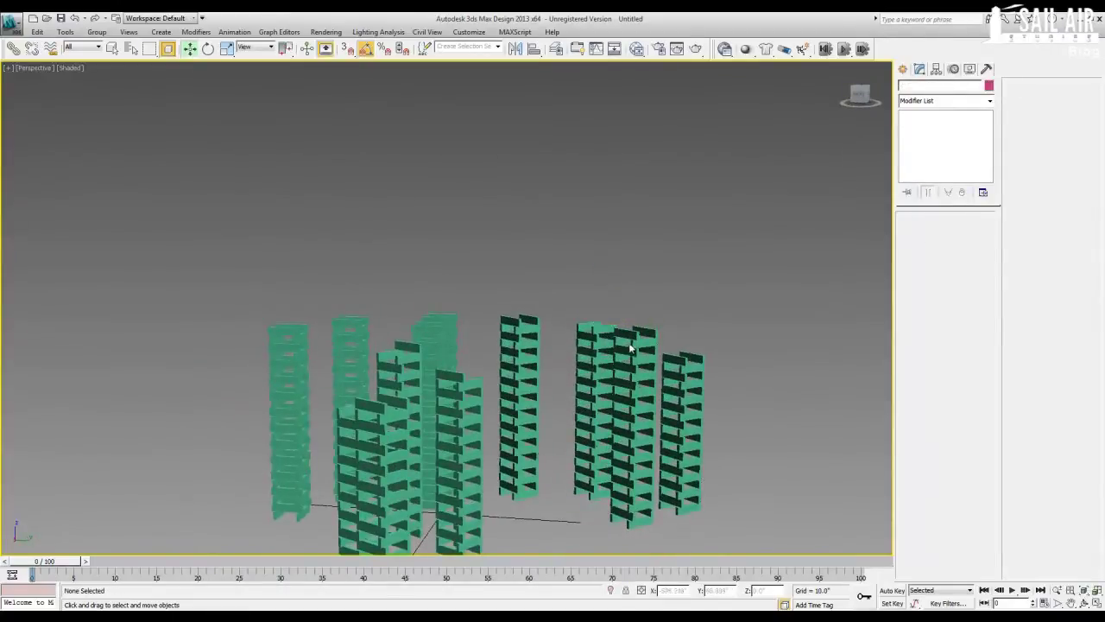
click(624, 343)
key(Delete)
click(643, 334)
key(Delete)
click(522, 329)
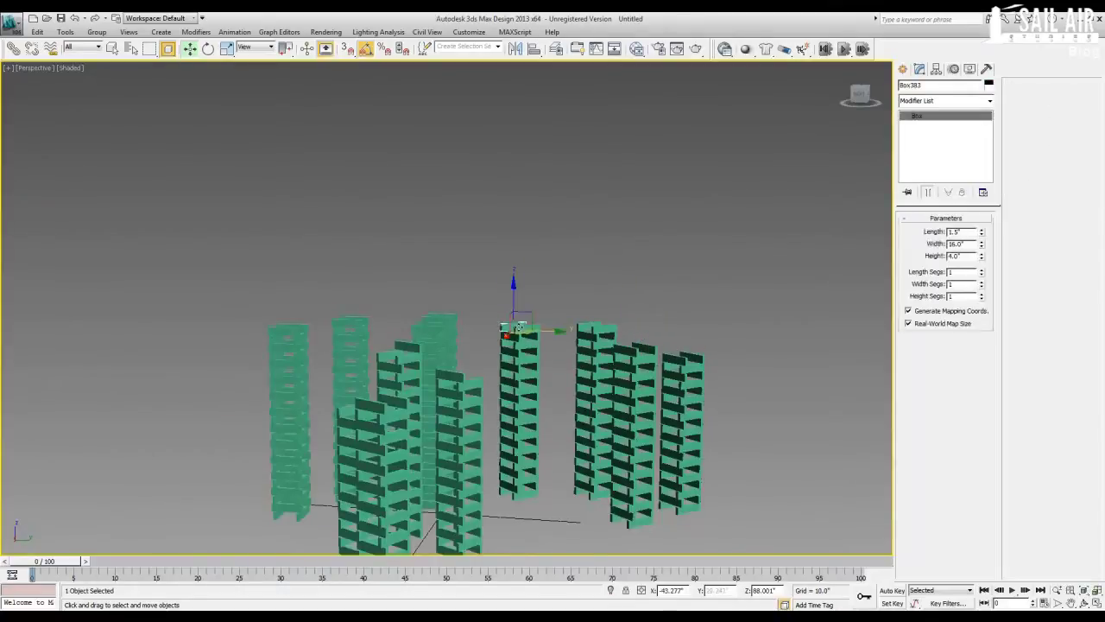
key(Delete)
Delete two more top planks from towers that are still at full height.
middle_drag(492, 334, 559, 340)
scroll(488, 298, down, 3)
drag(321, 210, 754, 519)
alt+middle_drag(679, 499, 499, 278)
scroll(543, 426, up, 2)
click(460, 256)
key(Delete)
click(430, 245)
key(Delete)
Draw a ground plane about 324 by 598 inches beneath the towers.
alt+middle_drag(404, 264, 411, 331)
scroll(448, 354, up, 5)
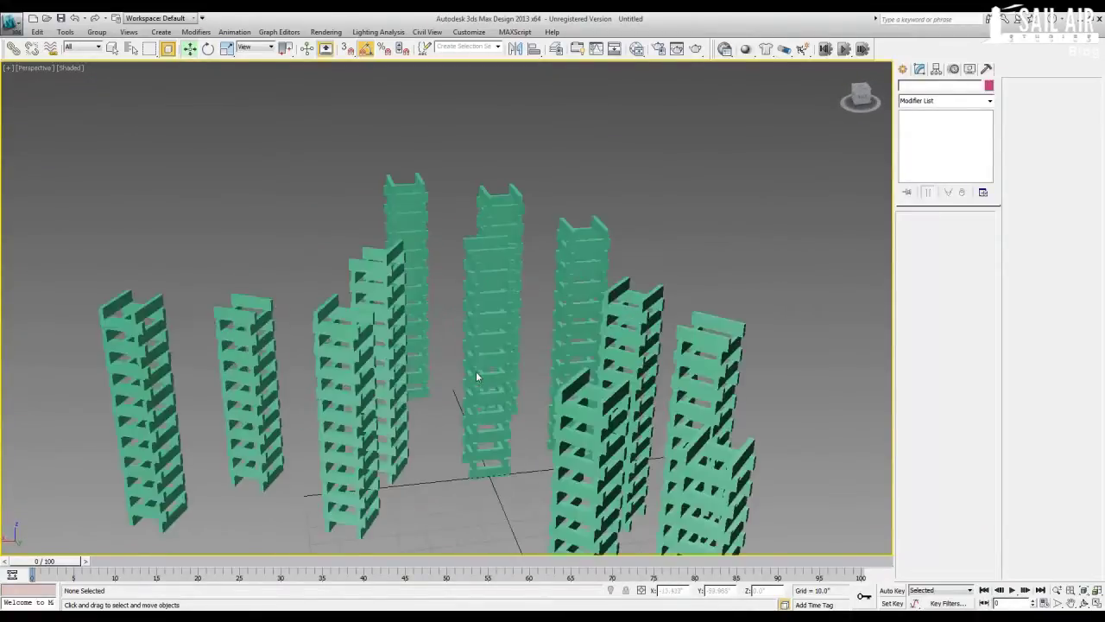
scroll(448, 354, down, 3)
alt+middle_drag(448, 354, 471, 404)
scroll(464, 340, down, 4)
scroll(483, 408, up, 3)
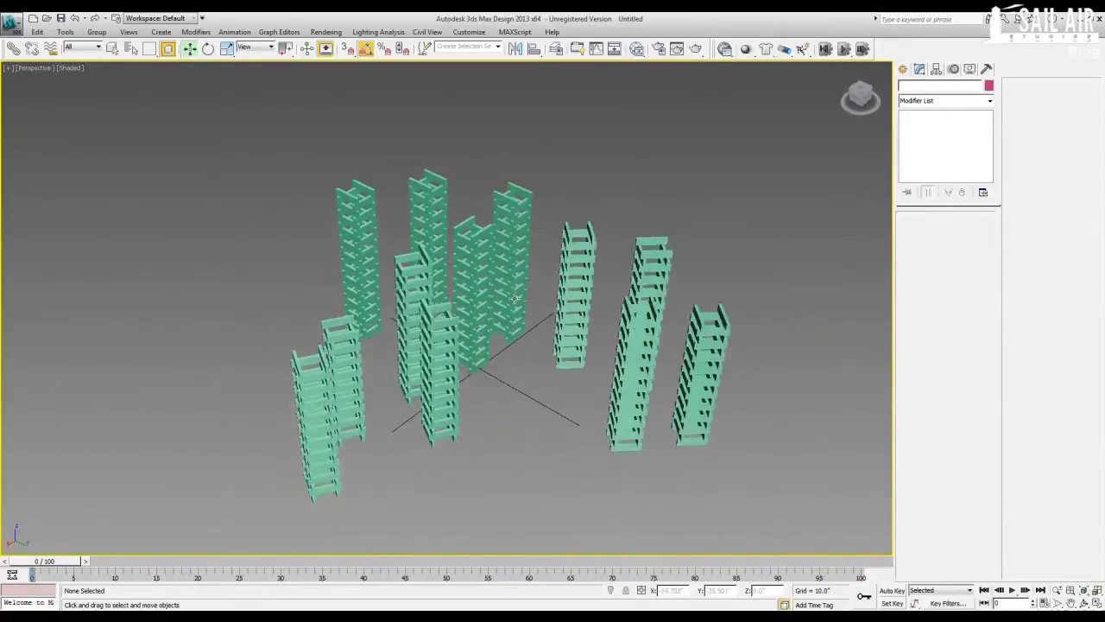
scroll(516, 297, down, 2)
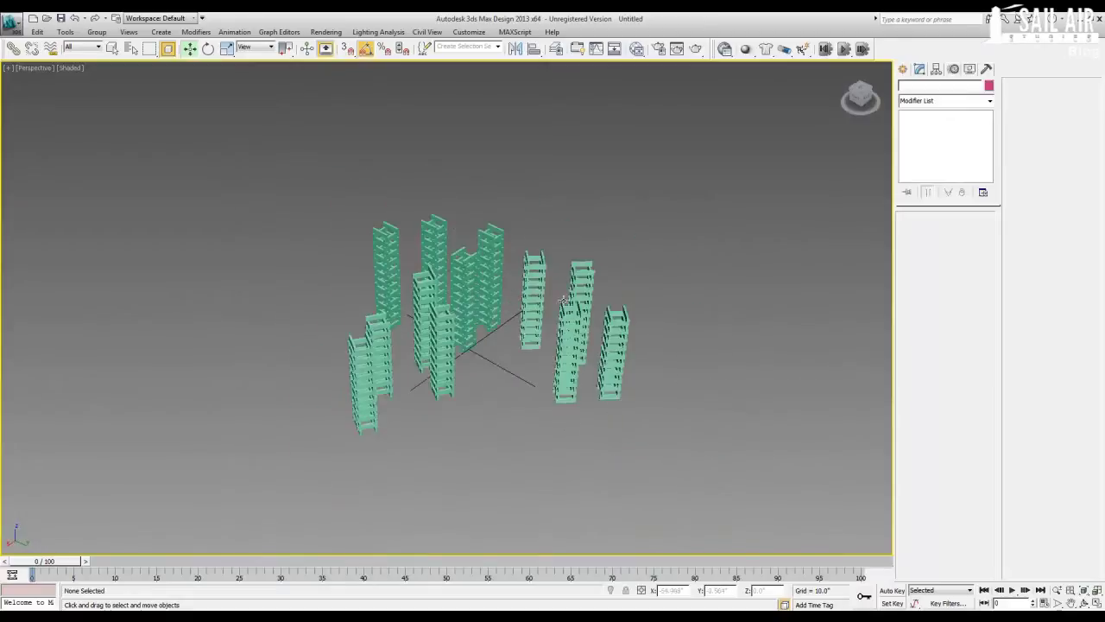
click(902, 69)
click(969, 191)
drag(614, 128, 500, 561)
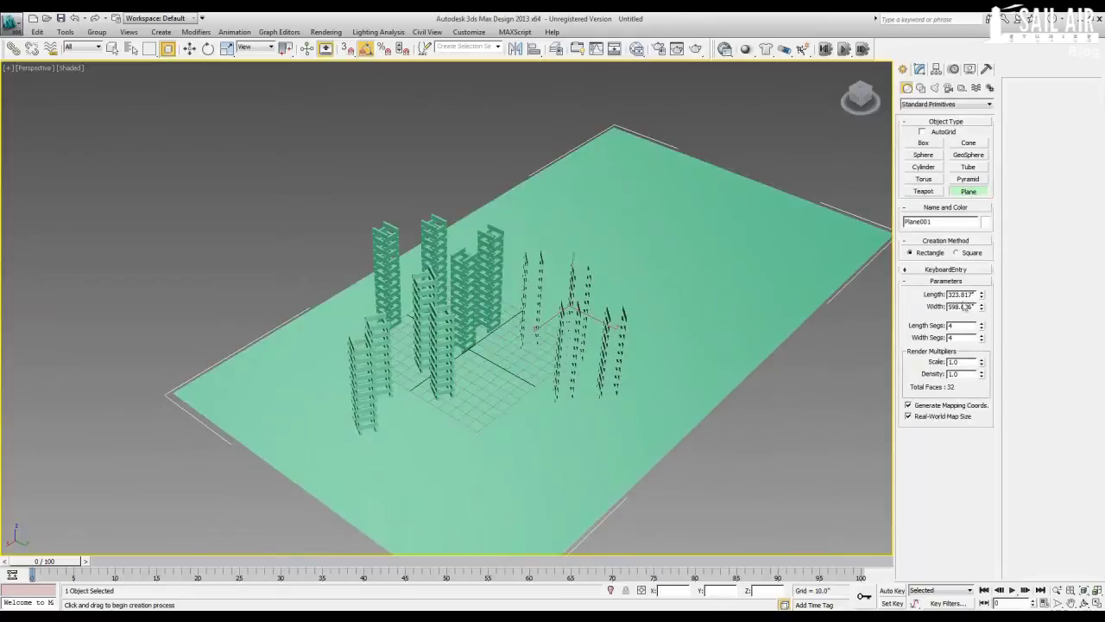
Set the ground plane's length and width to 1500 inches and centre it at X 0, Y 0.
text(1500)
key(Tab)
text(1500)
key(Return)
scroll(419, 336, down, 5)
key(w)
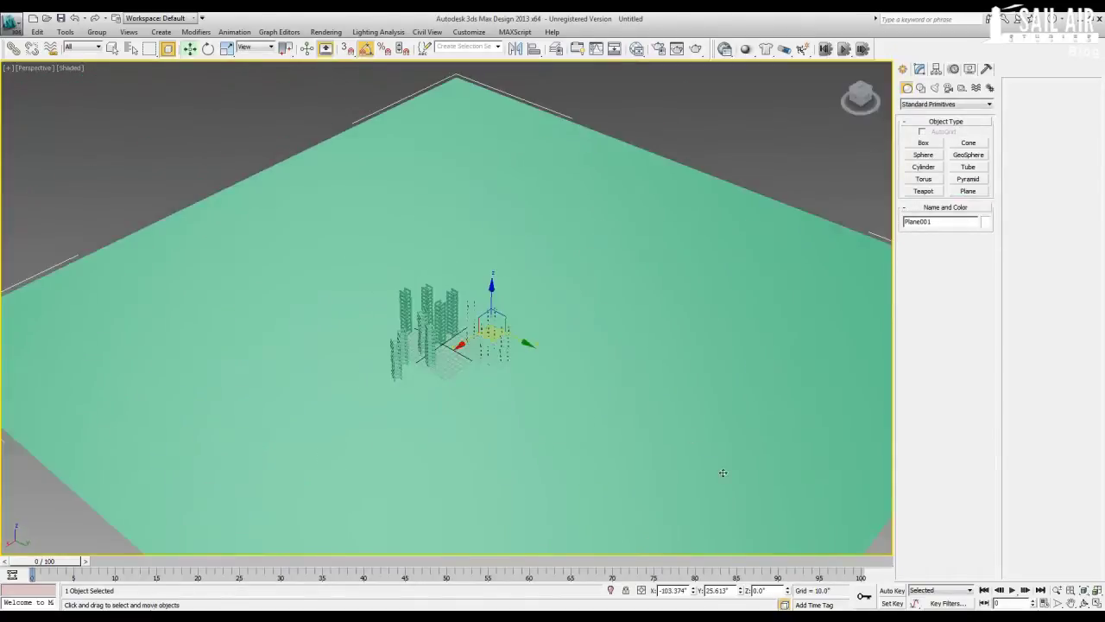
right_click(741, 591)
right_click(694, 593)
Create a PBomb space warp on the ground near the origin, between the towers.
alt+middle_drag(530, 323, 554, 350)
scroll(542, 346, up, 10)
scroll(523, 322, down, 4)
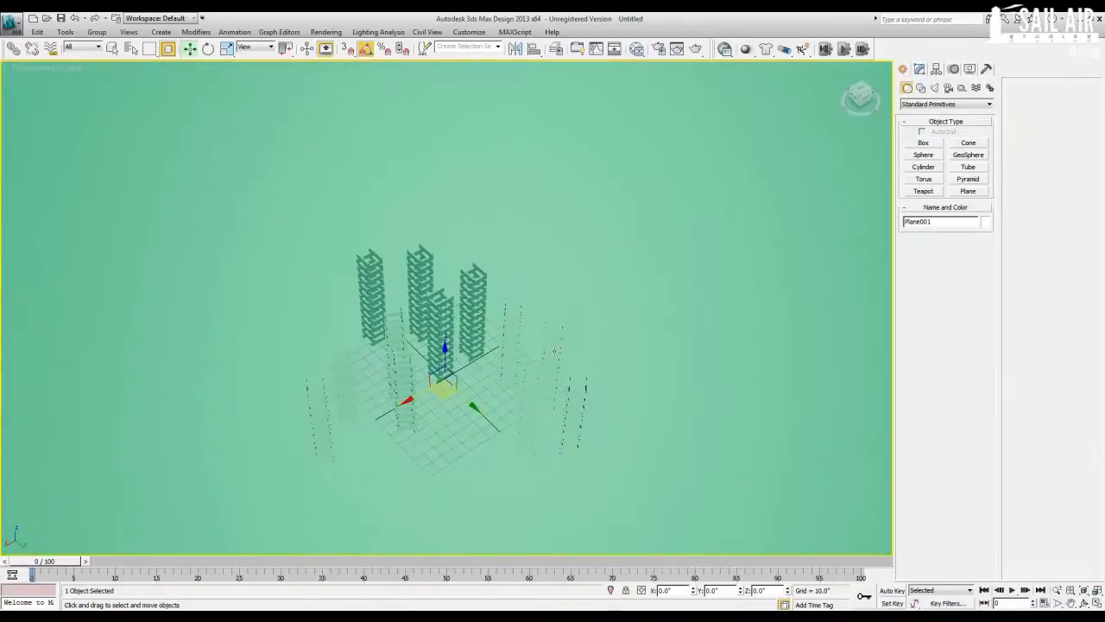
click(976, 87)
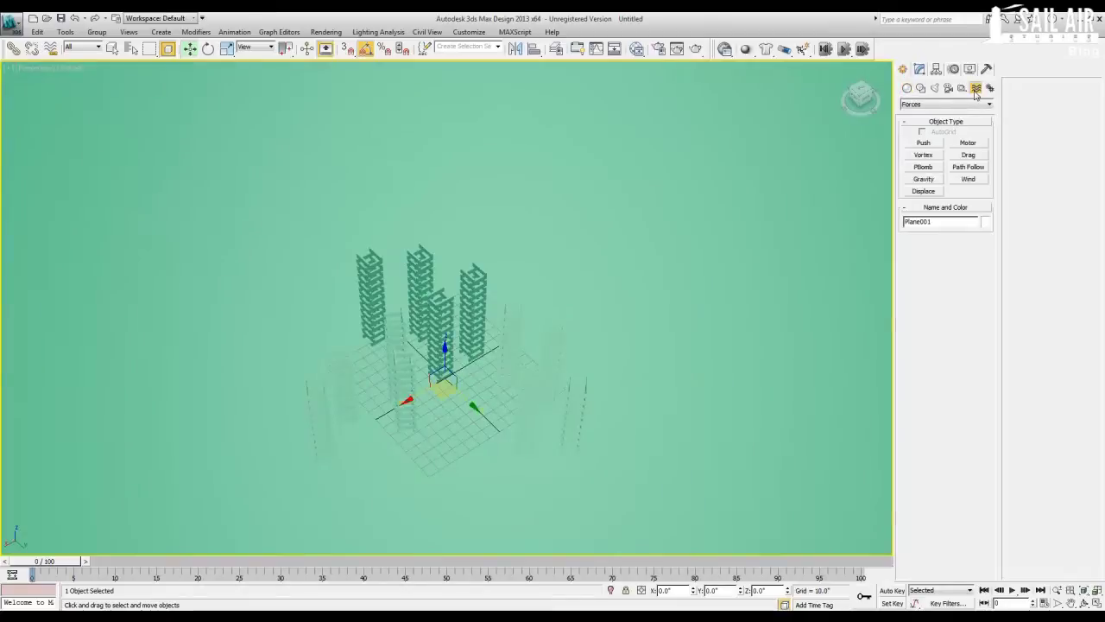
click(926, 168)
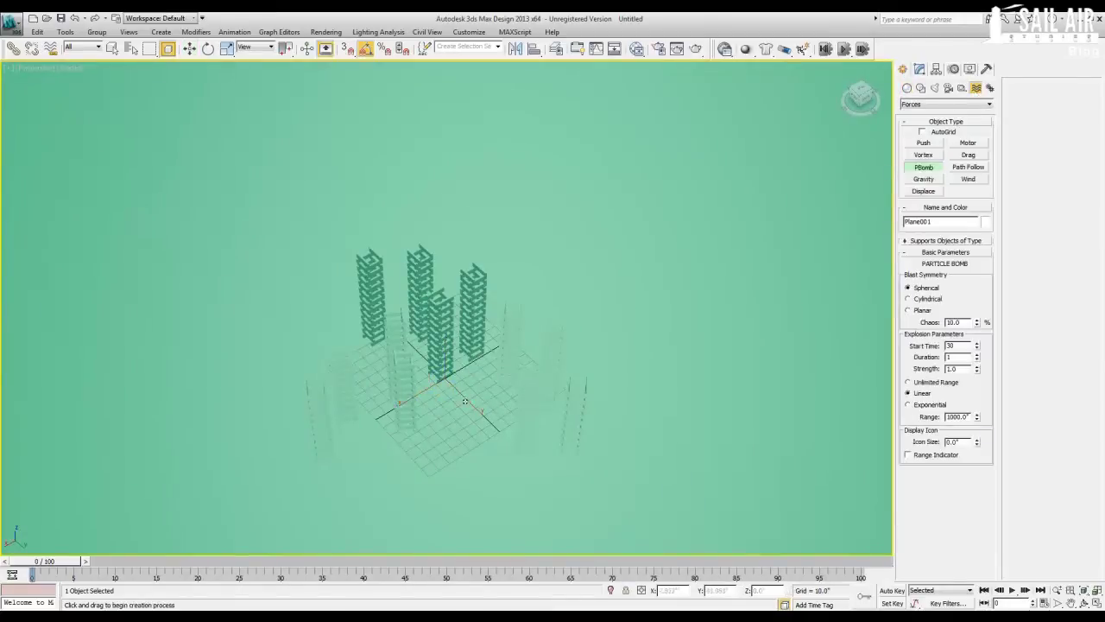
drag(459, 405, 477, 426)
key(w)
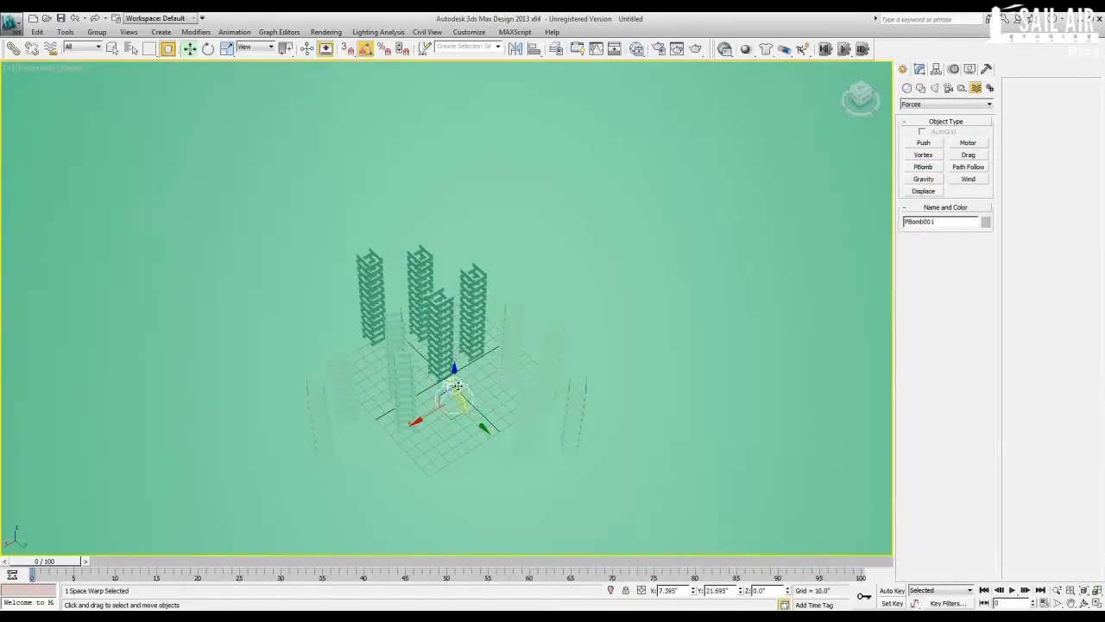
Move the particle bomb to about Y 37.6 inches and raise it to about Z 12.4 inches.
drag(453, 387, 454, 374)
drag(476, 412, 488, 423)
alt+middle_drag(458, 354, 454, 318)
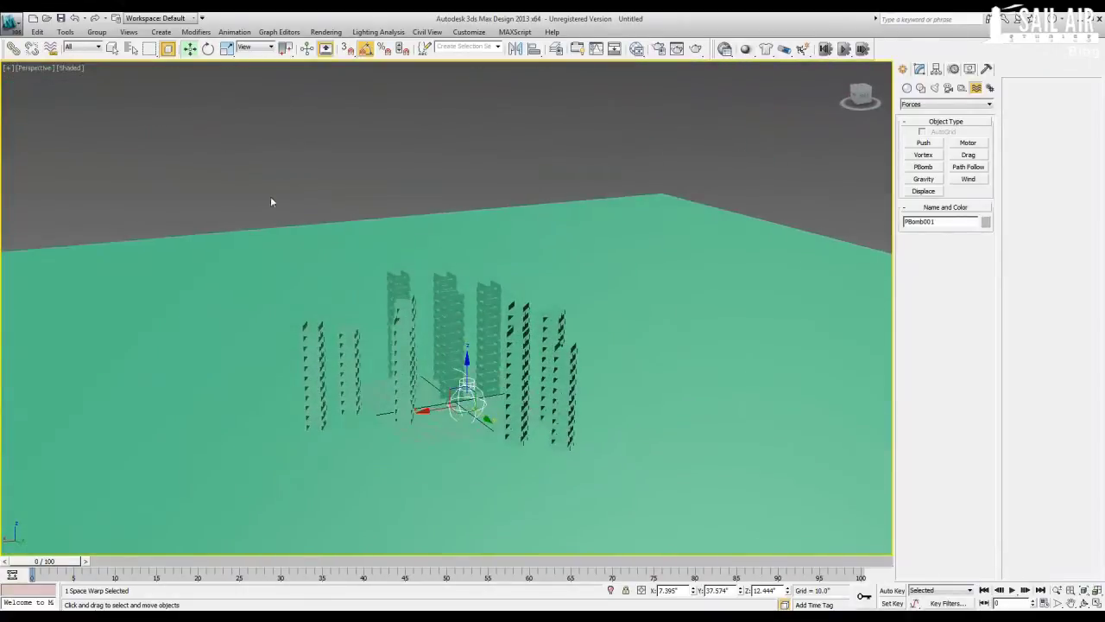
Select all the tower planks without the particle bomb and save them as a named selection set called Bricks.
drag(595, 479, 638, 486)
alt+click(467, 399)
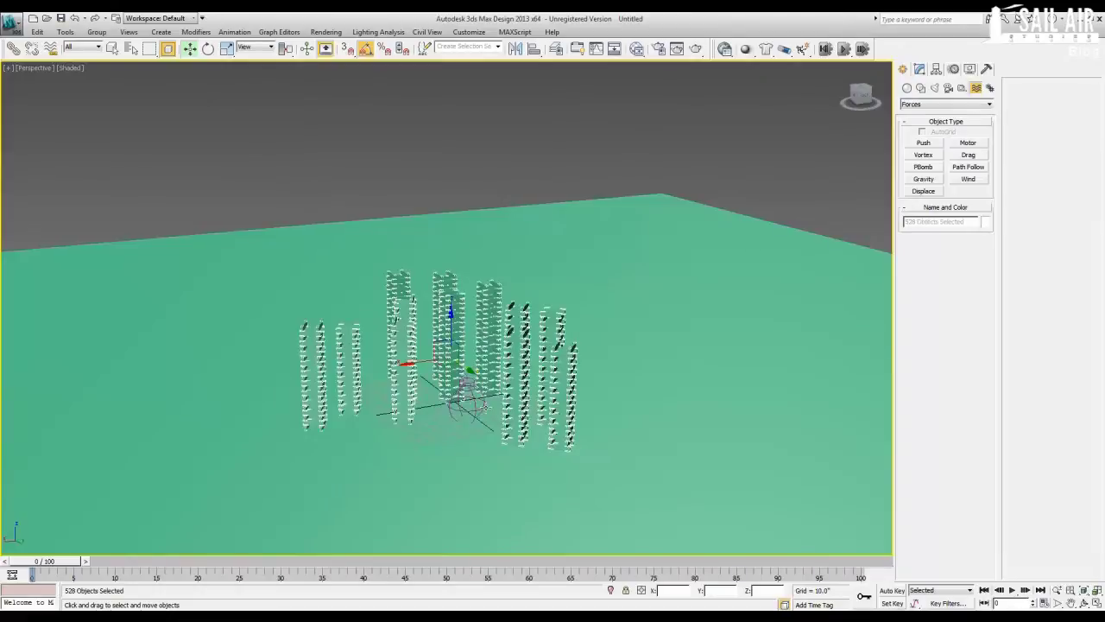
mouse_move(481, 408)
alt+middle_down()
mouse_move(415, 415)
mouse_move(494, 437)
mouse_move(488, 425)
alt+middle_up()
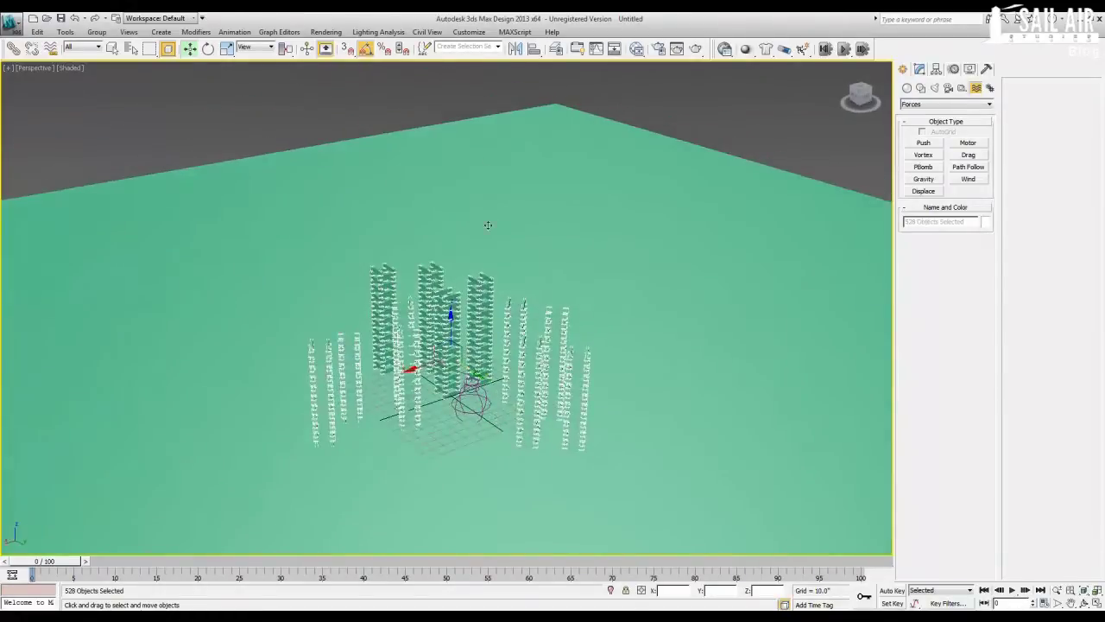
click(446, 45)
text(Bricks)
click(639, 121)
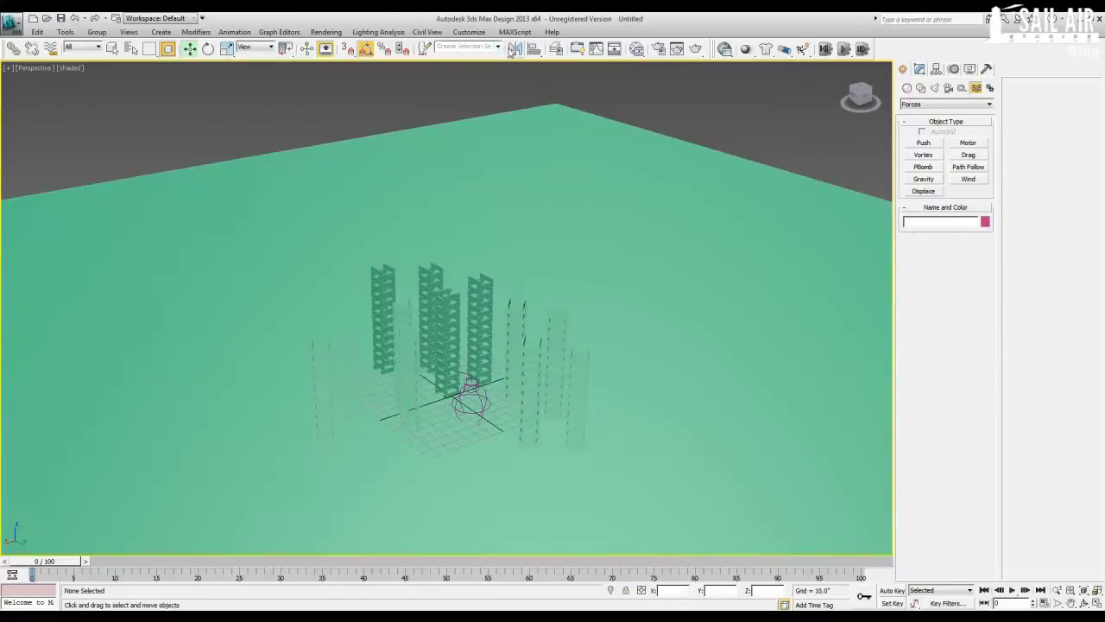
Select all the planks with the Bricks selection set and undock the MassFX Toolbar so it floats over the viewport.
click(498, 47)
click(490, 57)
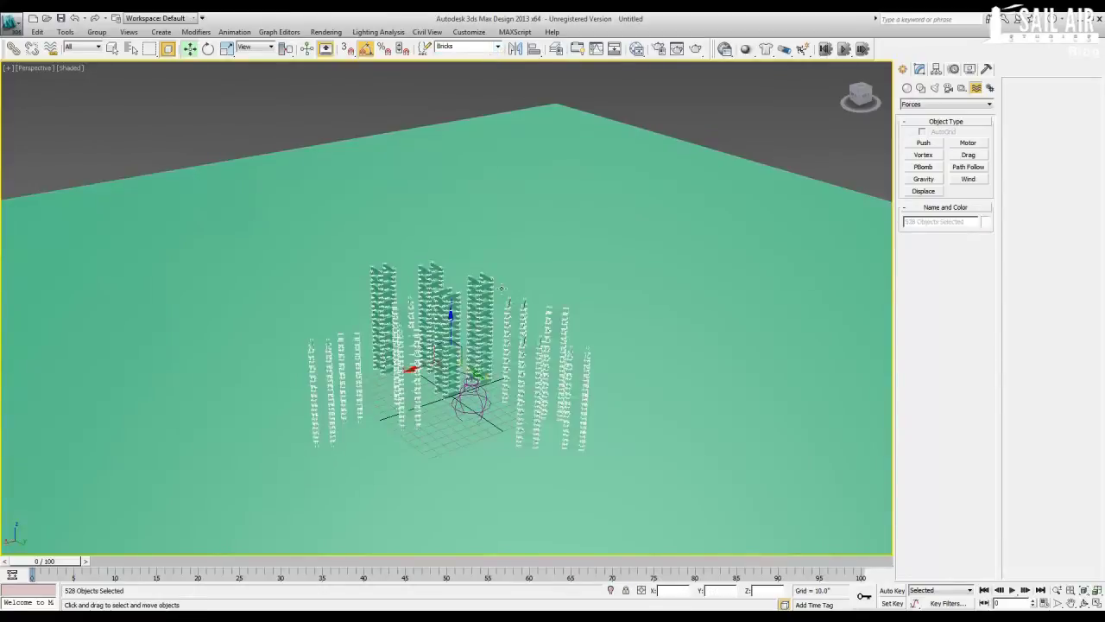
alt+middle_drag(524, 320, 485, 336)
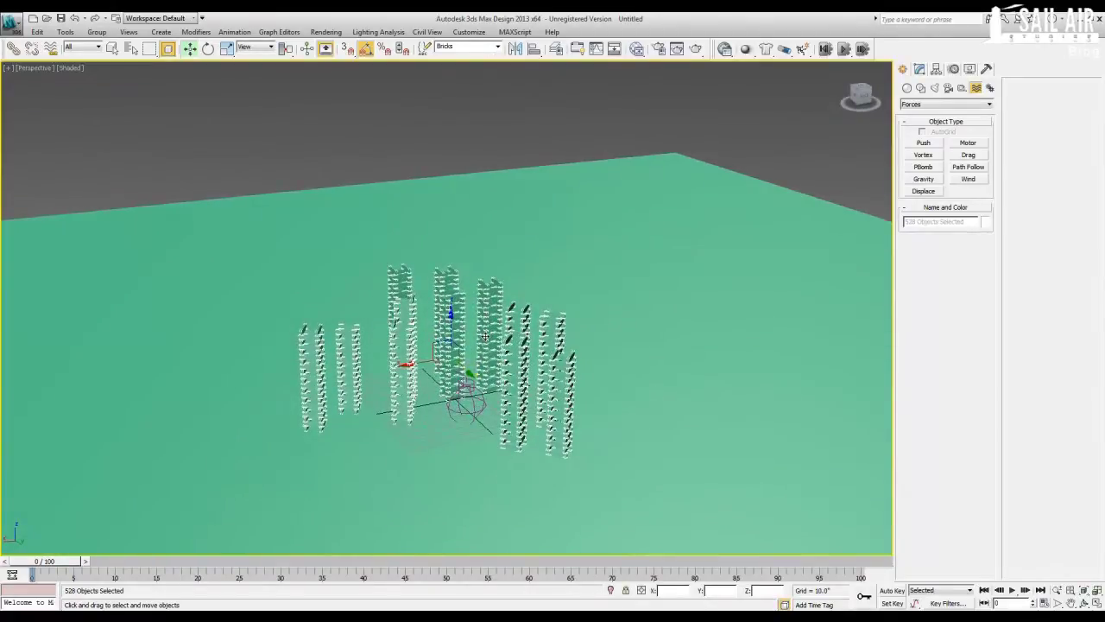
alt+middle_drag(481, 344, 491, 337)
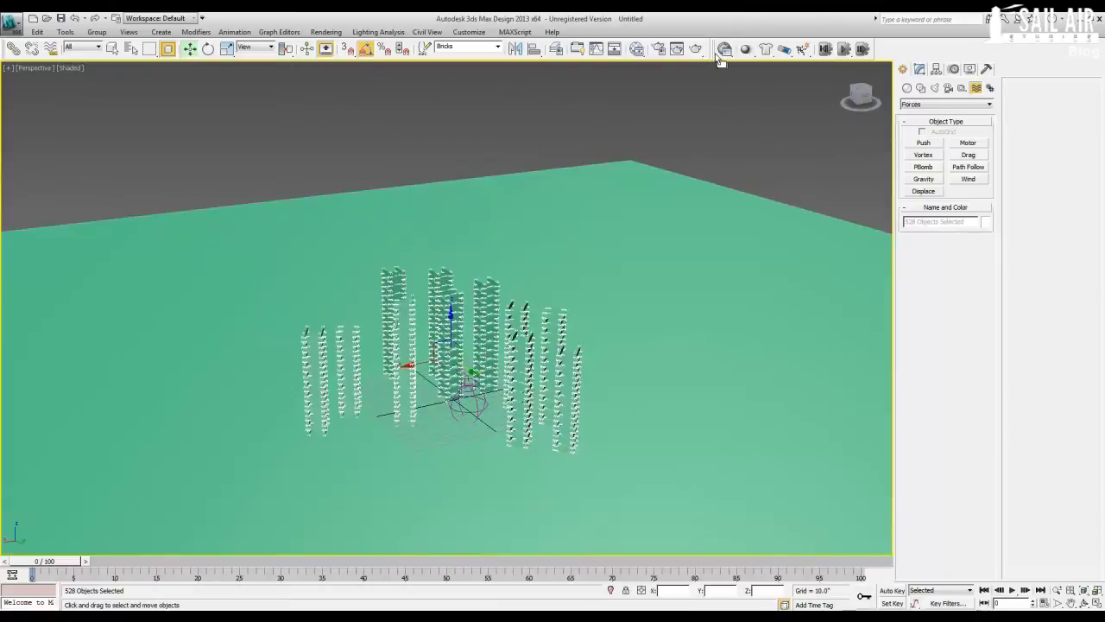
drag(717, 55, 718, 116)
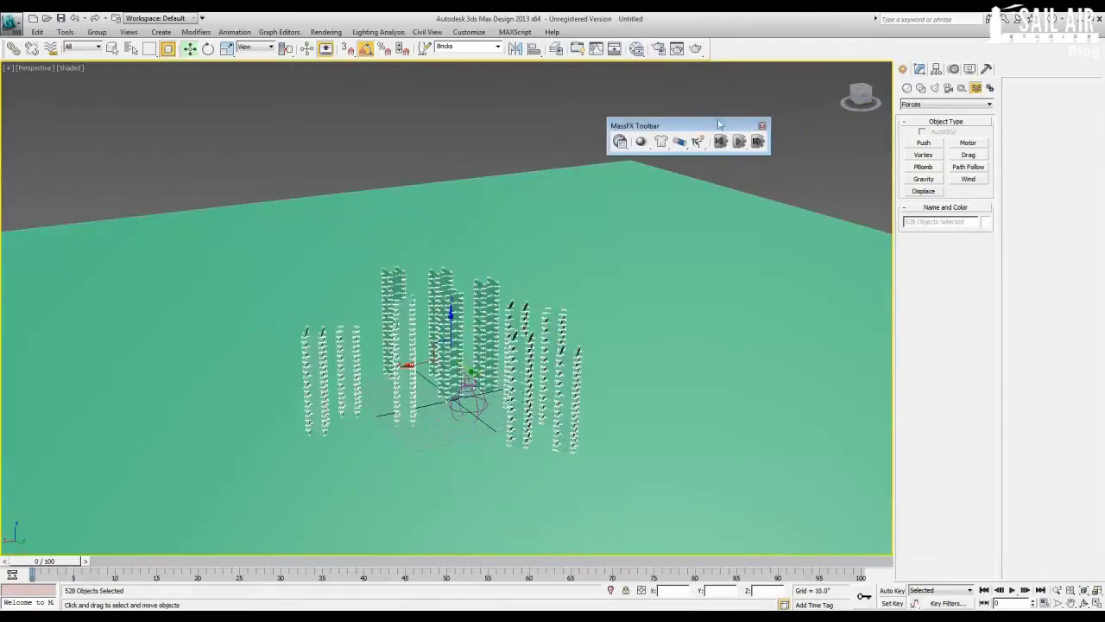
Toggle the display of the floating toolbars off and back on.
right_click(729, 55)
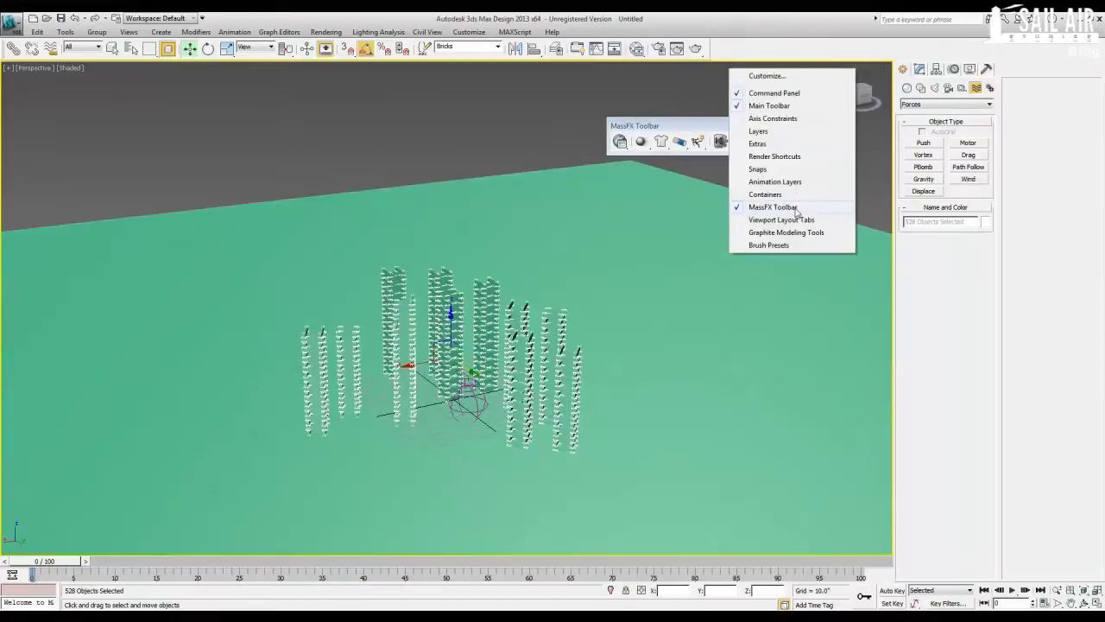
click(460, 33)
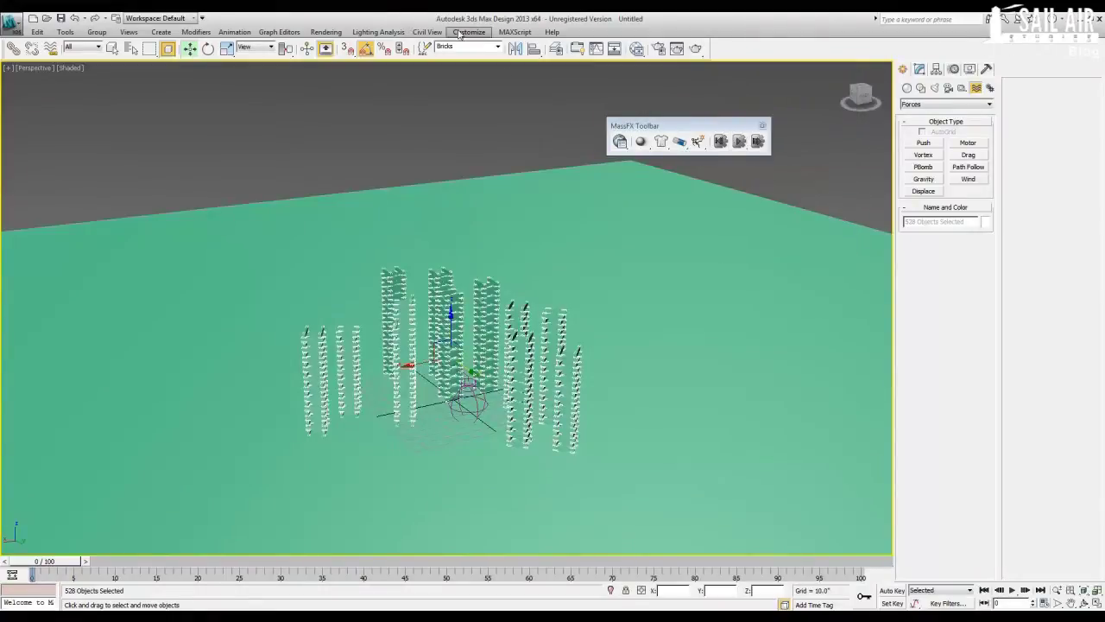
click(460, 33)
mouse_move(490, 118)
click(643, 131)
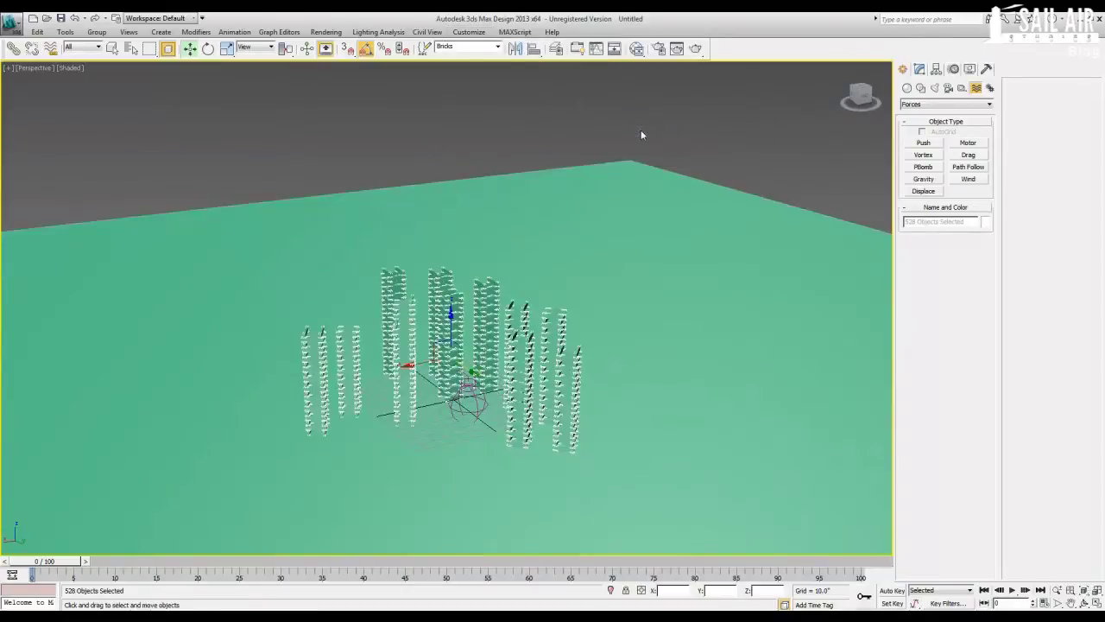
click(469, 32)
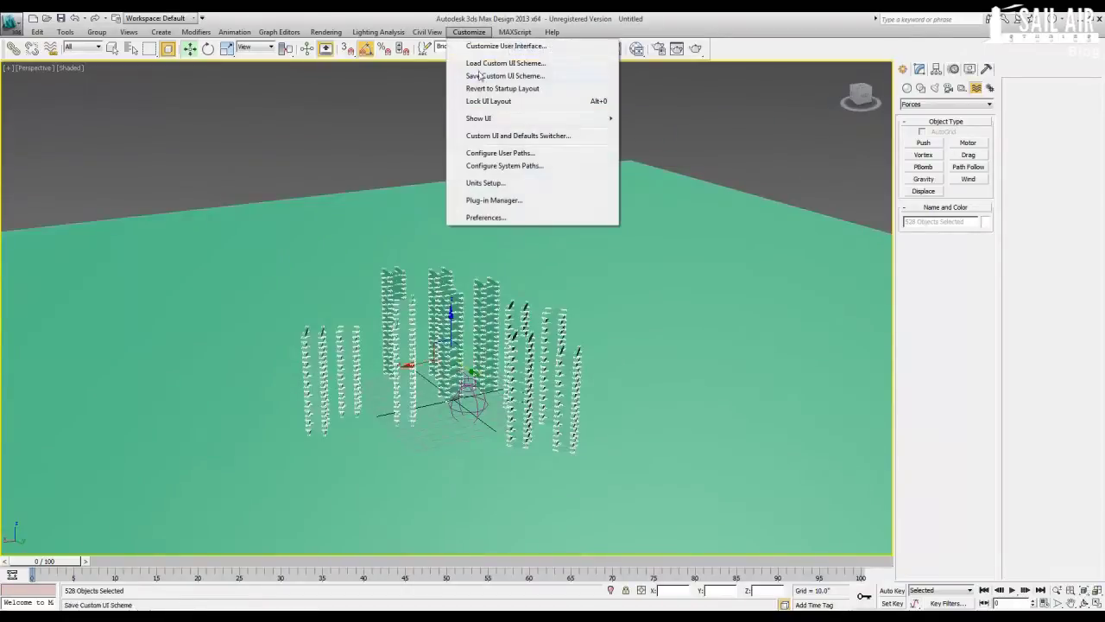
mouse_move(607, 123)
click(656, 131)
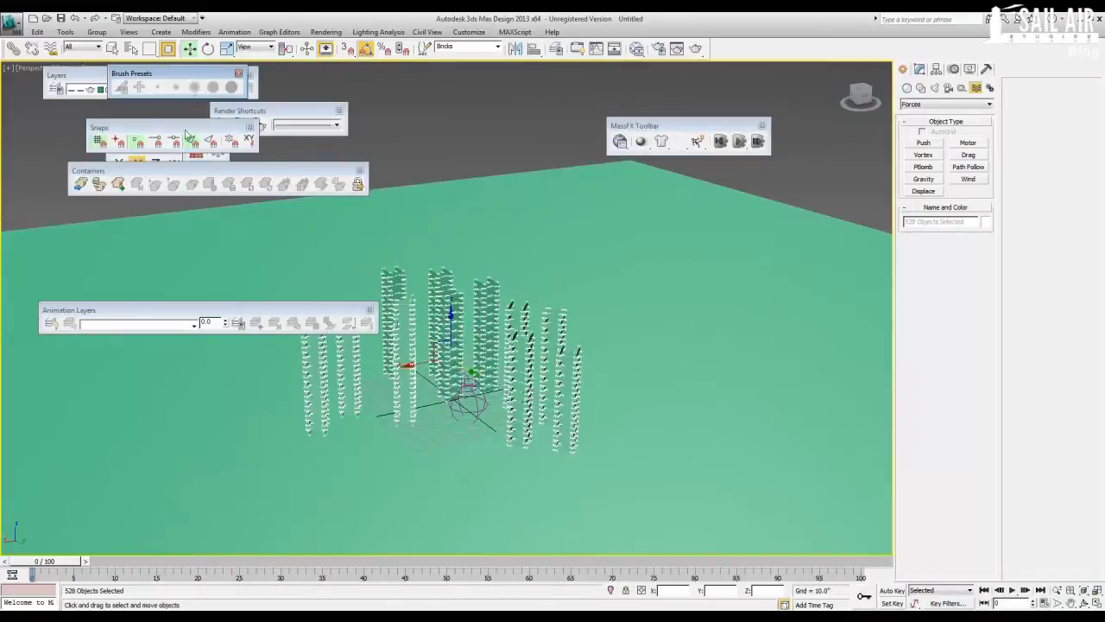
Close the extra floating toolbars, including Snaps, Brush Presets, Layers, Render Shortcuts, Extras, Containers and Animation Layers, keeping the MassFX Toolbar open.
click(249, 127)
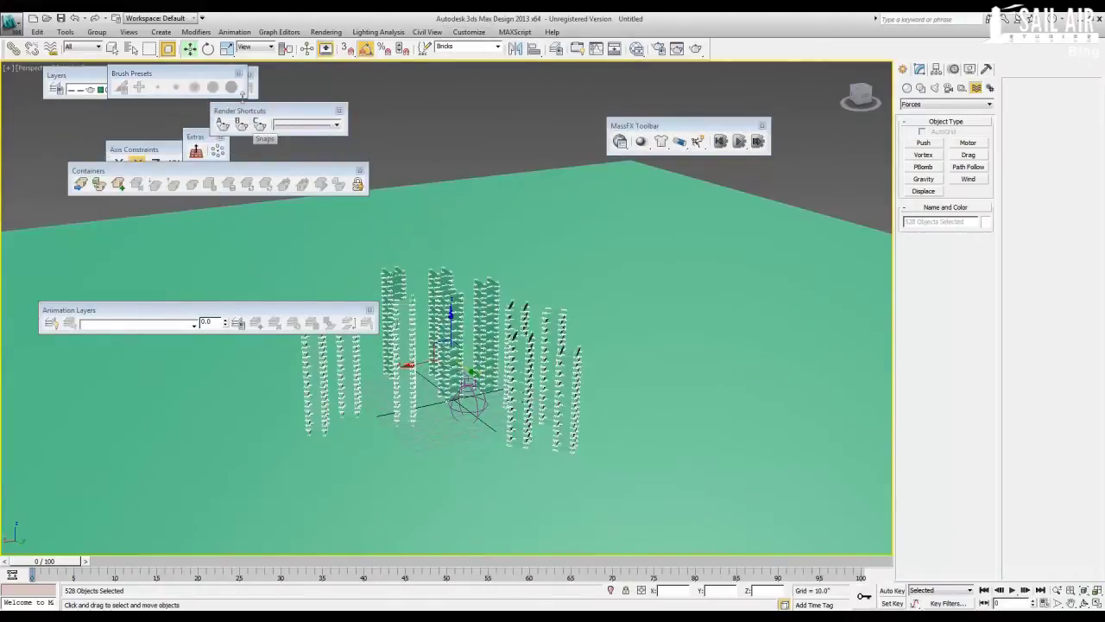
click(238, 75)
click(249, 75)
click(338, 111)
click(220, 137)
click(205, 149)
click(360, 170)
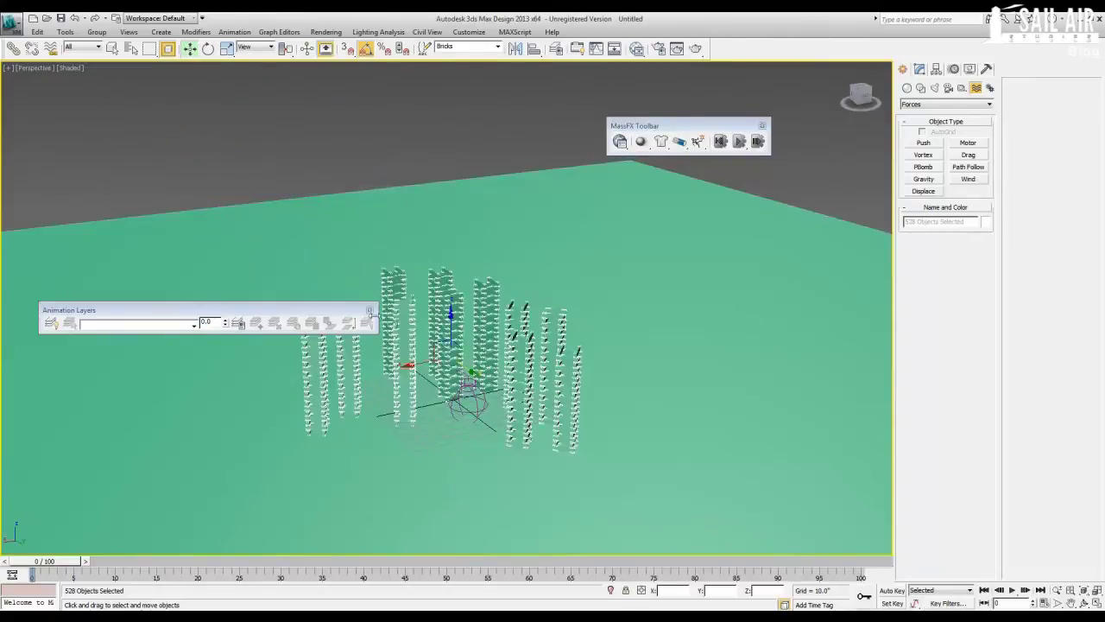
click(369, 309)
Set all the selected tower planks as MassFX kinematic rigid bodies.
middle_drag(424, 256, 421, 216)
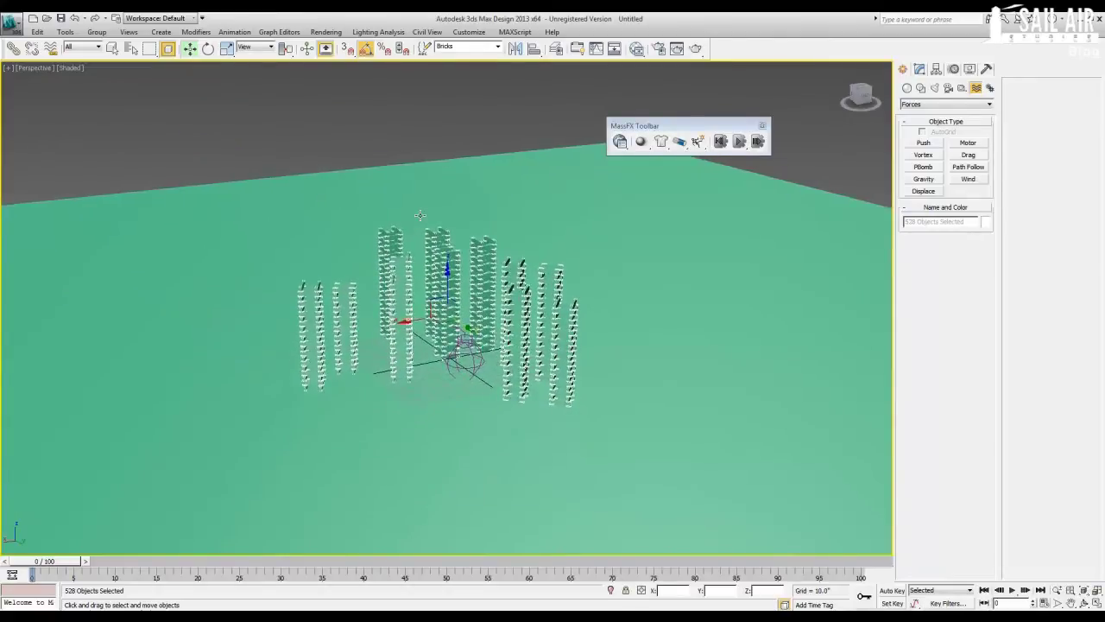
alt+middle_drag(448, 262, 472, 283)
click(641, 144)
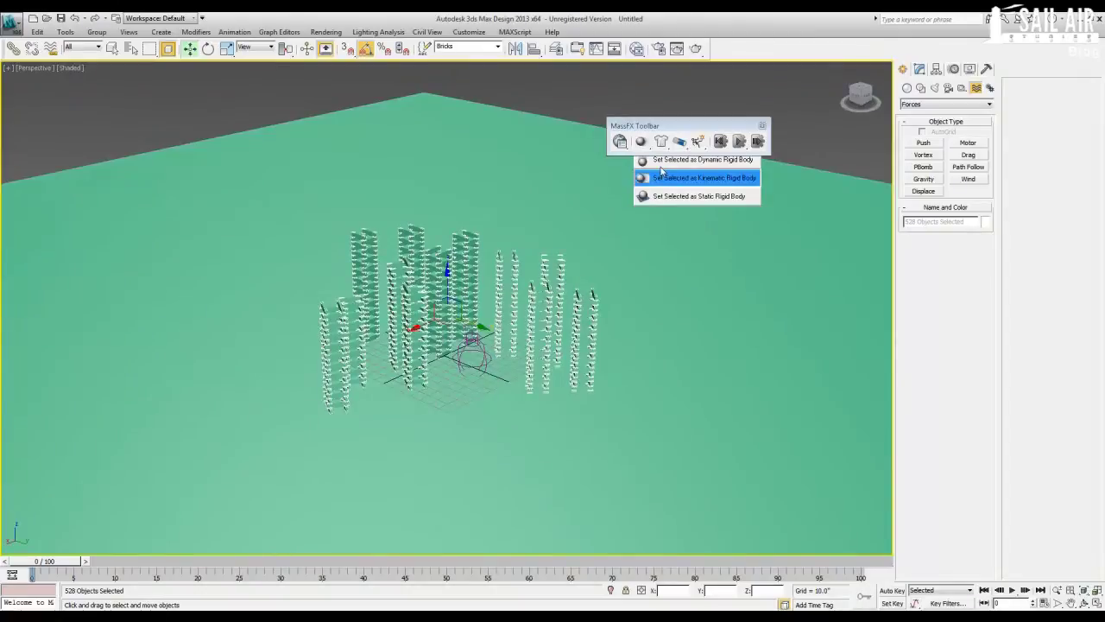
click(662, 176)
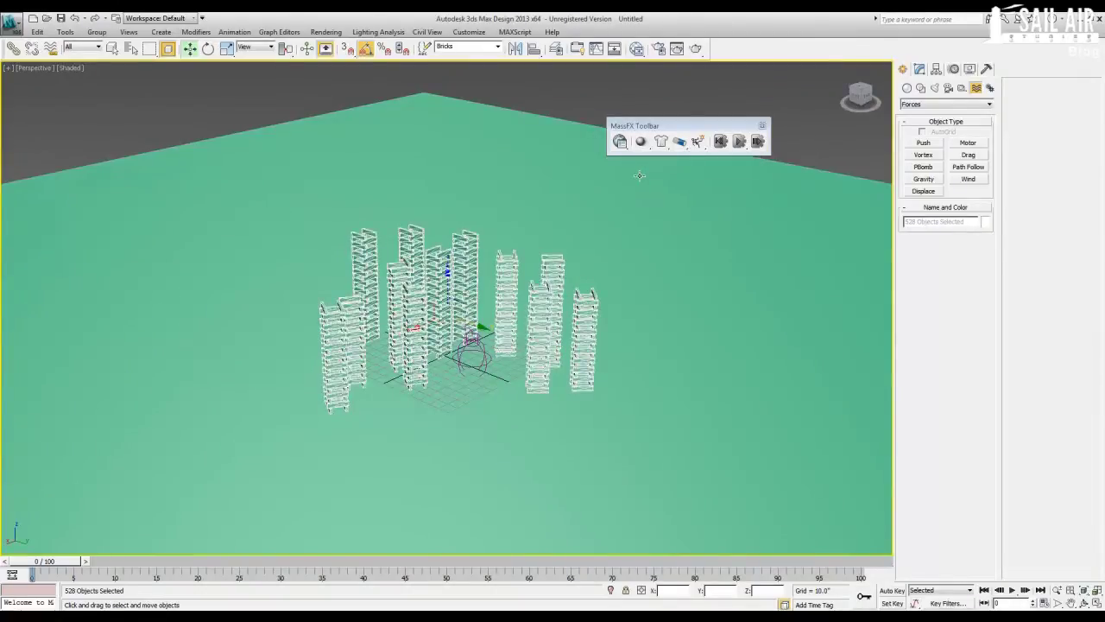
Examine the plank towers and the particle bomb between them up close from several angles.
scroll(574, 342, up, 5)
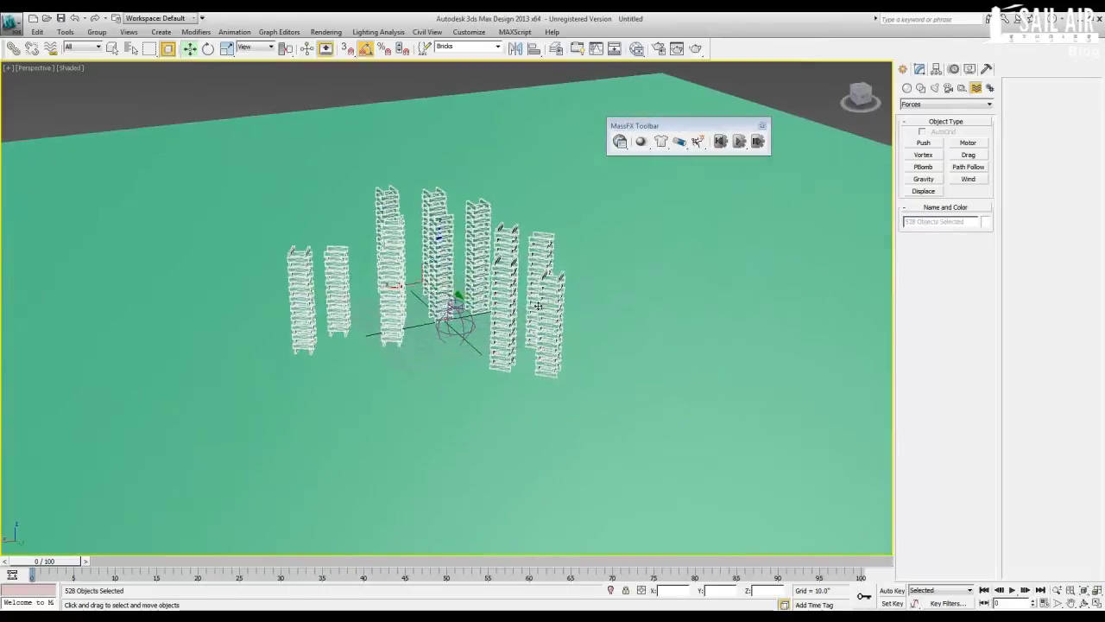
scroll(534, 311, up, 5)
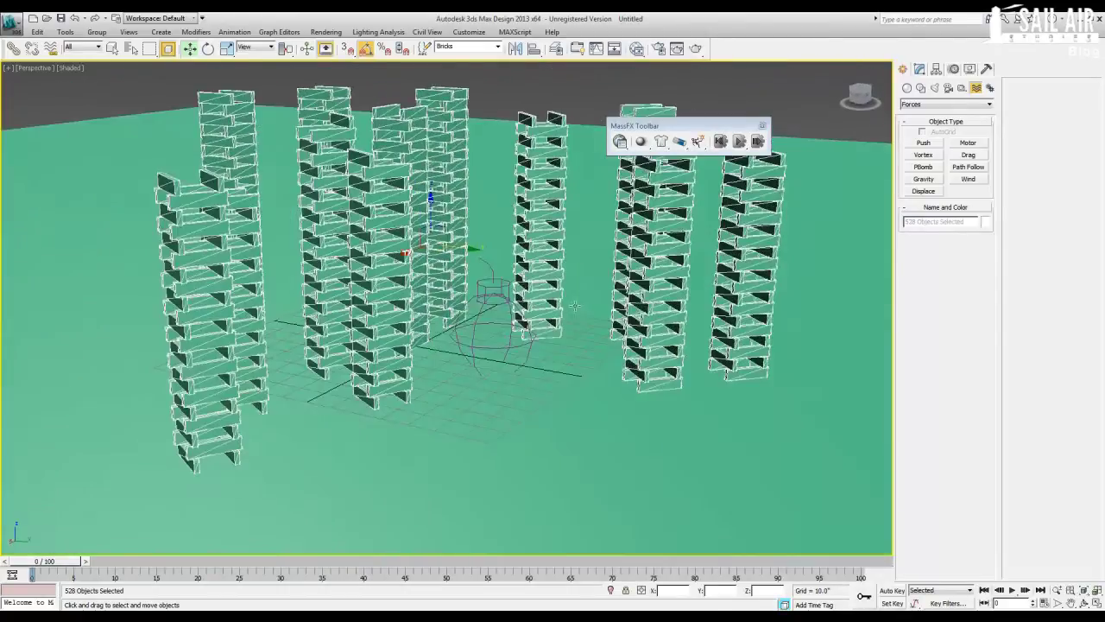
scroll(490, 295, up, 2)
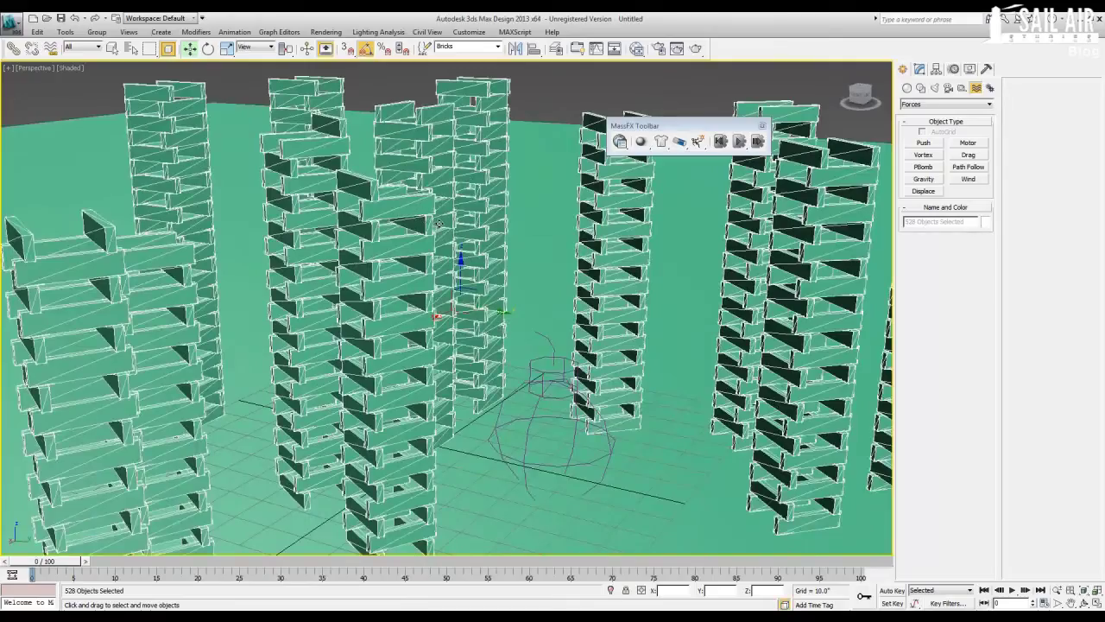
mouse_move(439, 223)
alt+middle_down()
mouse_move(385, 215)
mouse_move(428, 217)
alt+middle_up()
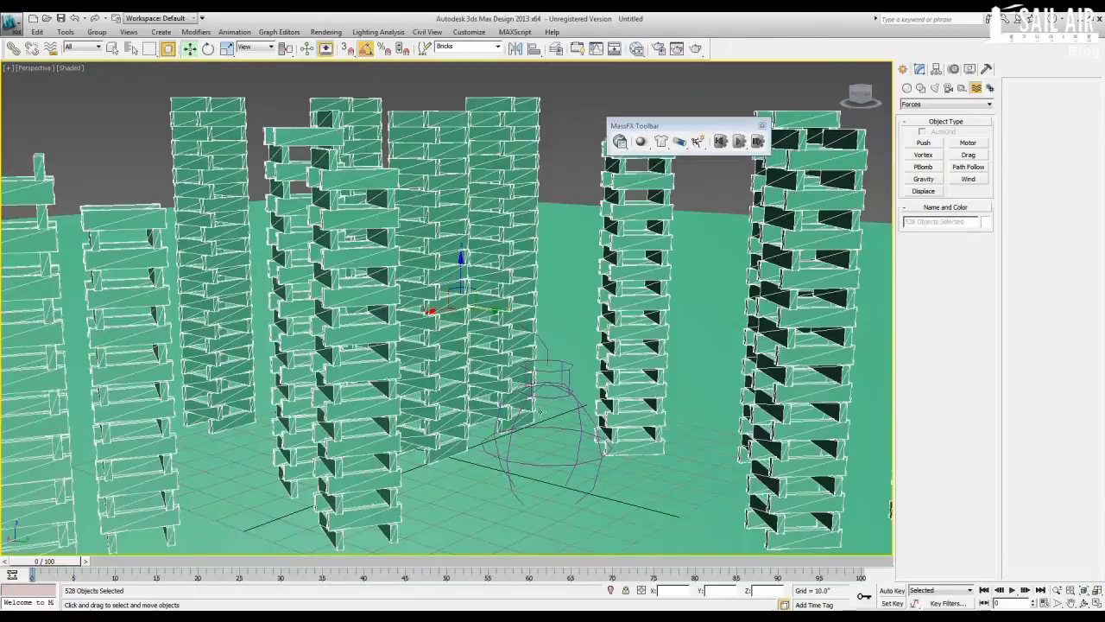
middle_drag(542, 382, 501, 349)
scroll(510, 338, down, 3)
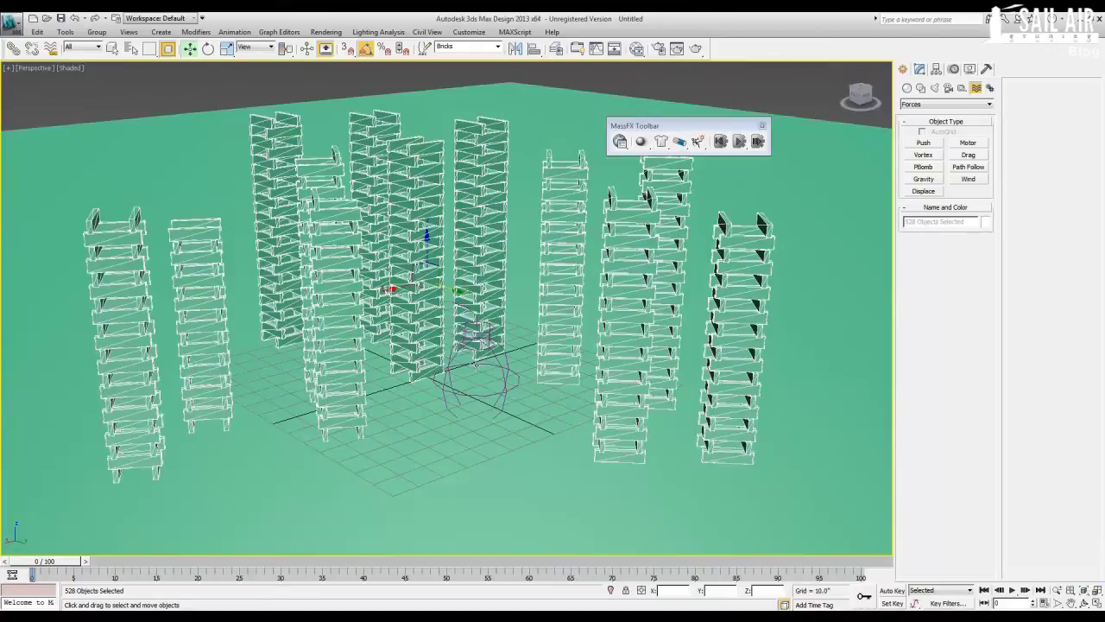
mouse_move(468, 365)
alt+middle_down()
mouse_move(526, 391)
mouse_move(460, 373)
mouse_move(447, 352)
mouse_move(399, 356)
mouse_move(469, 376)
alt+middle_up()
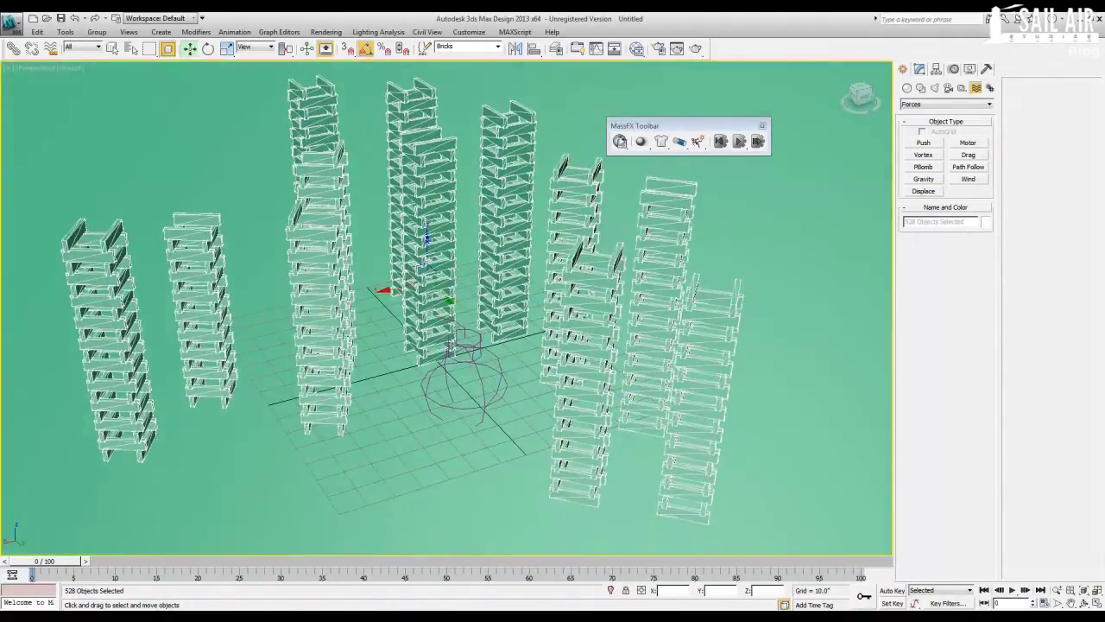
Open MassFX Tools and review the scene, advanced and engine settings and the simulation tools.
click(620, 143)
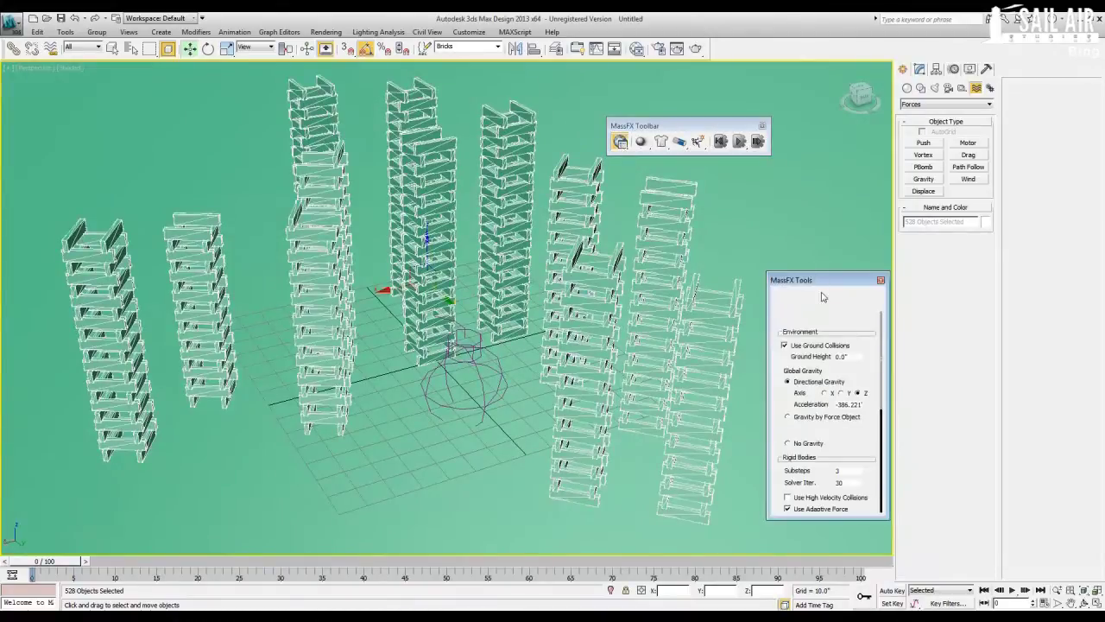
click(813, 261)
drag(813, 262, 769, 161)
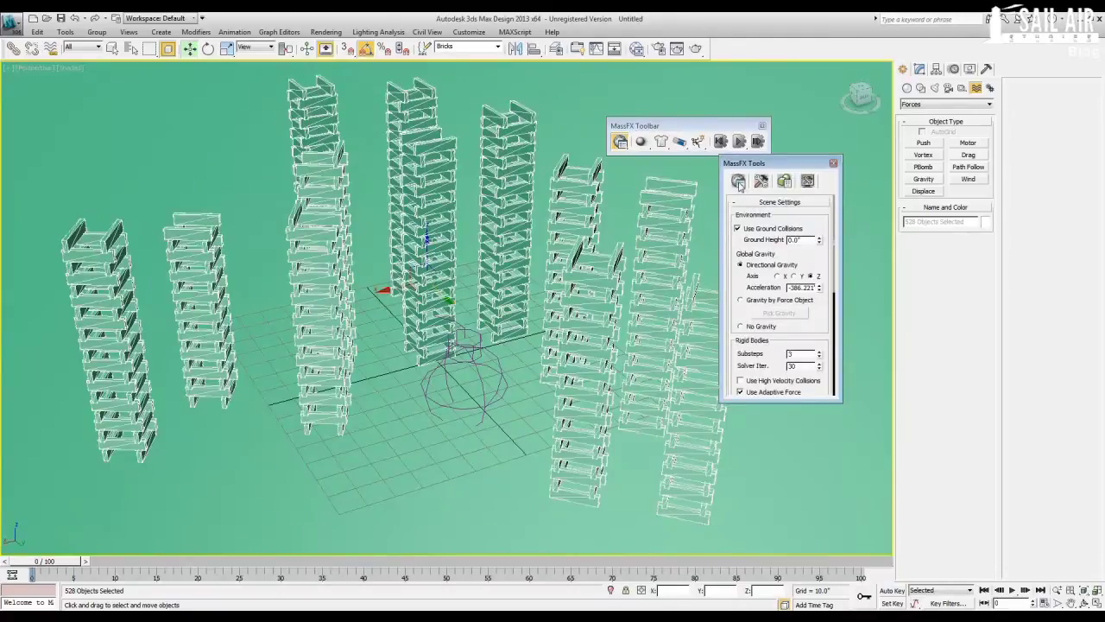
drag(809, 263, 806, 223)
drag(806, 310, 800, 228)
drag(816, 288, 808, 152)
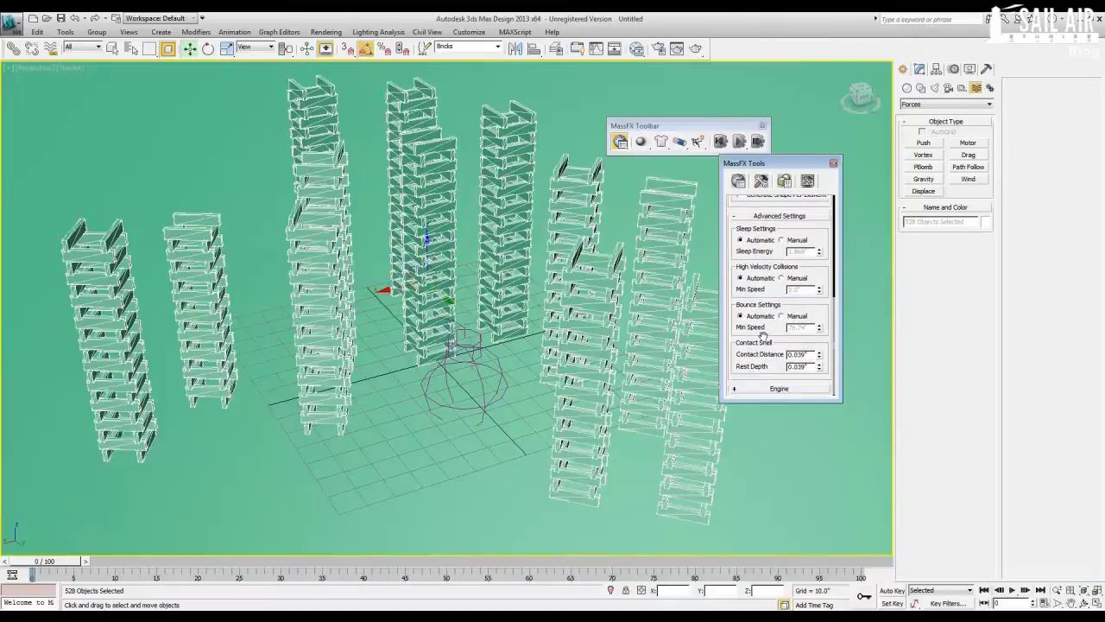
click(771, 388)
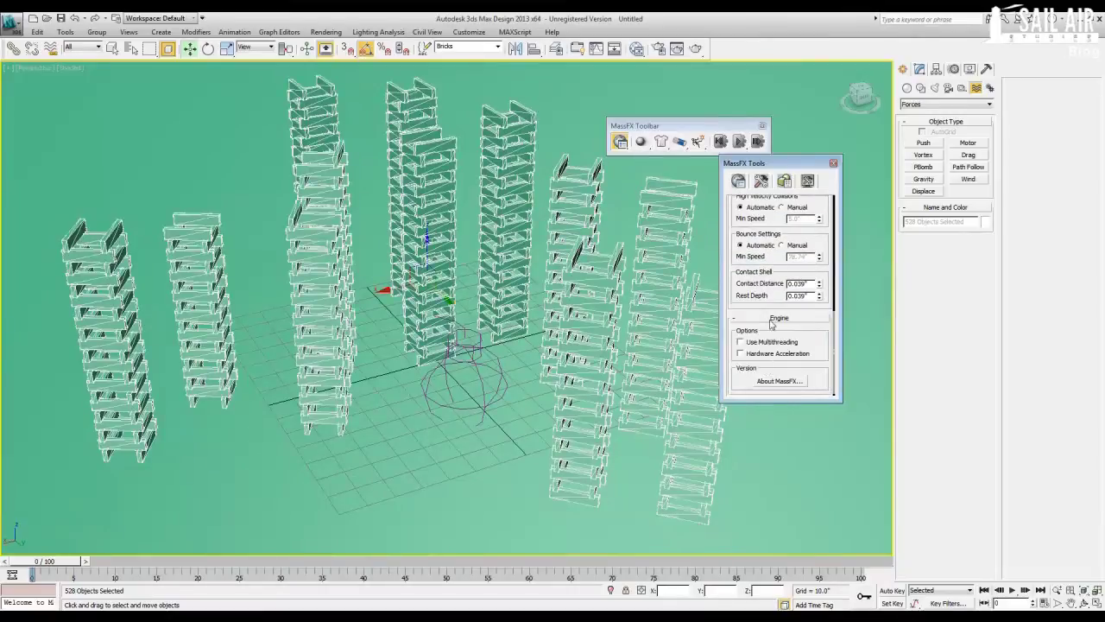
click(774, 318)
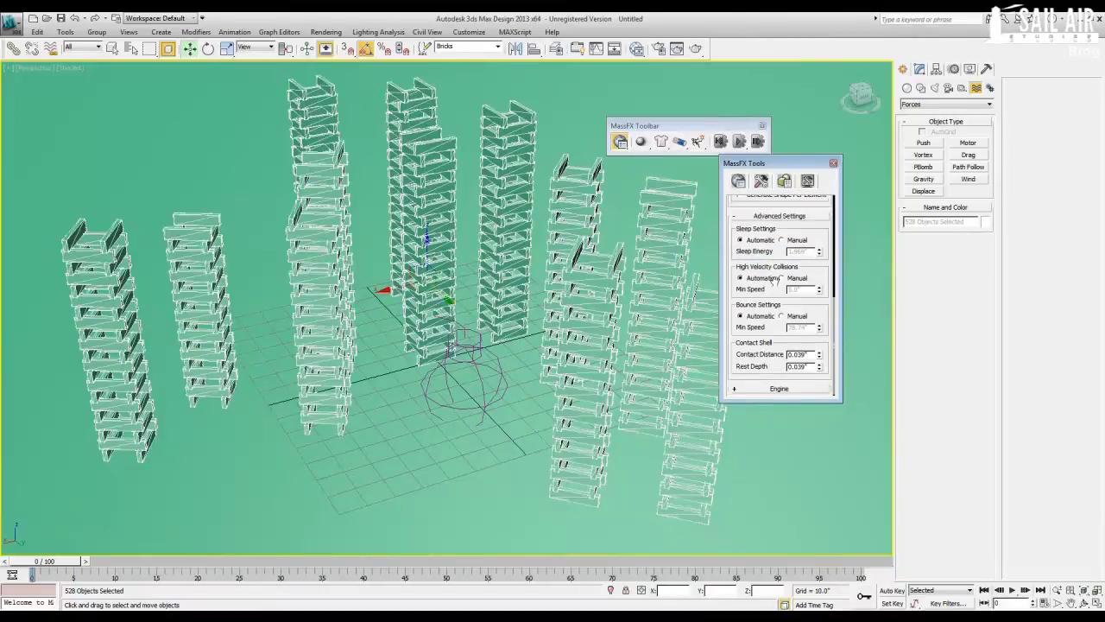
click(761, 181)
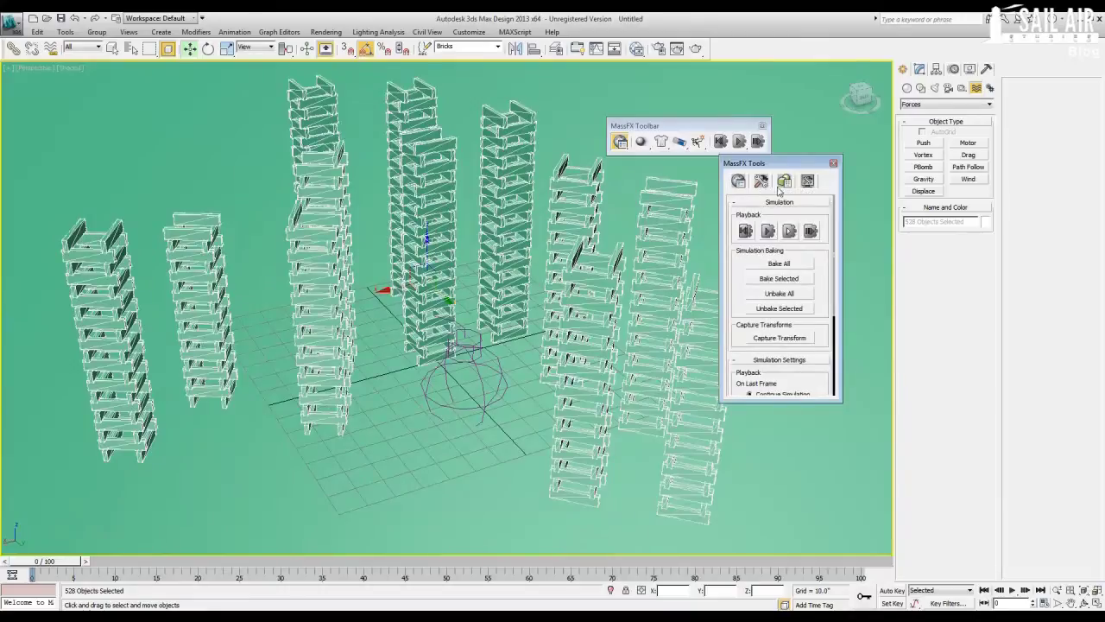
Keep the planks' rigid body type Kinematic and limit it with Until Frame set to 29.
click(785, 184)
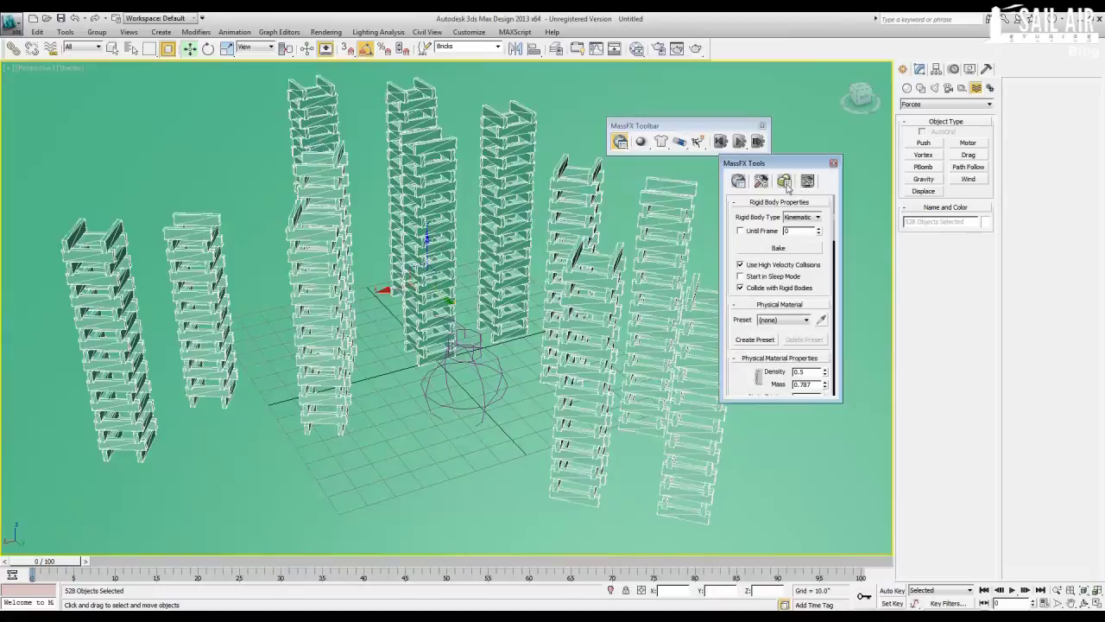
click(812, 218)
mouse_move(61, 565)
mouse_down()
mouse_move(160, 549)
mouse_move(57, 557)
mouse_up()
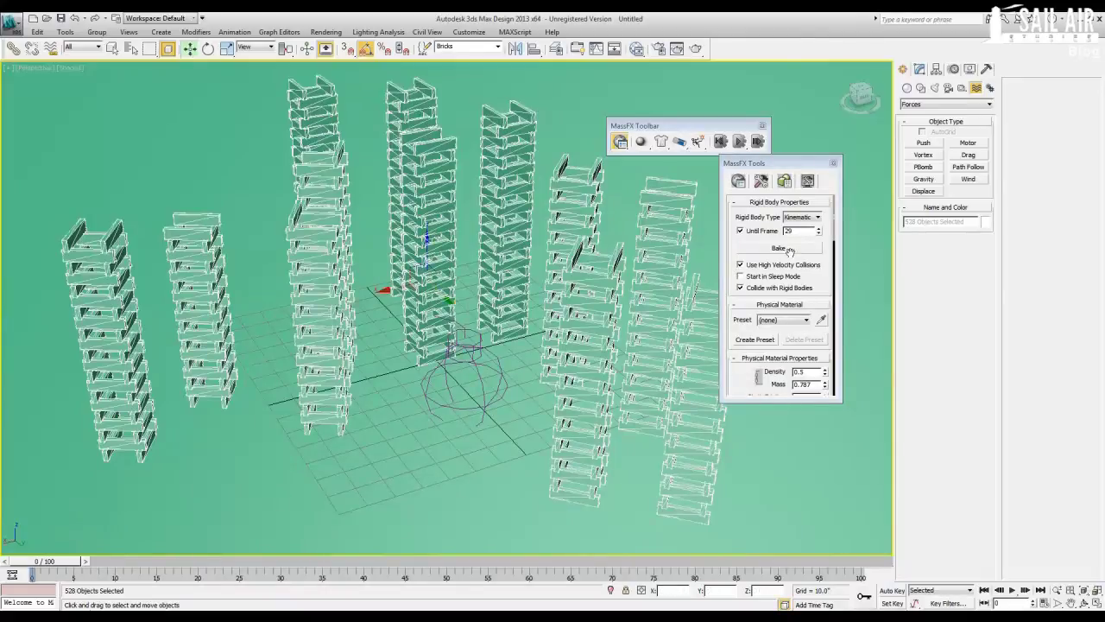
Assign the Limestone physical material preset to the selected planks.
scroll(803, 280, down, 3)
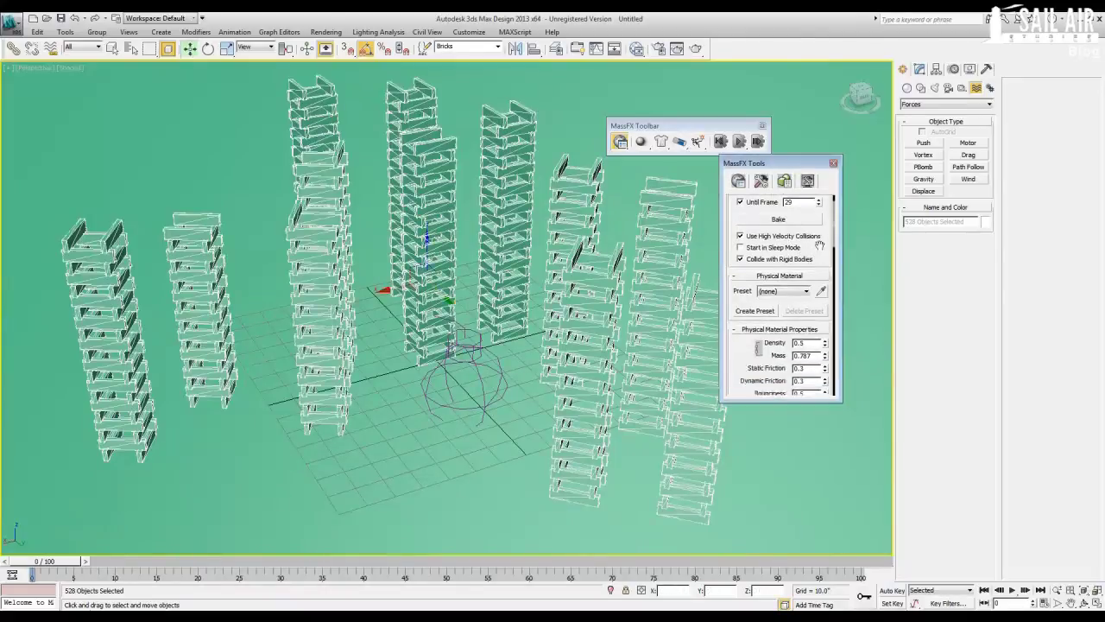
click(785, 248)
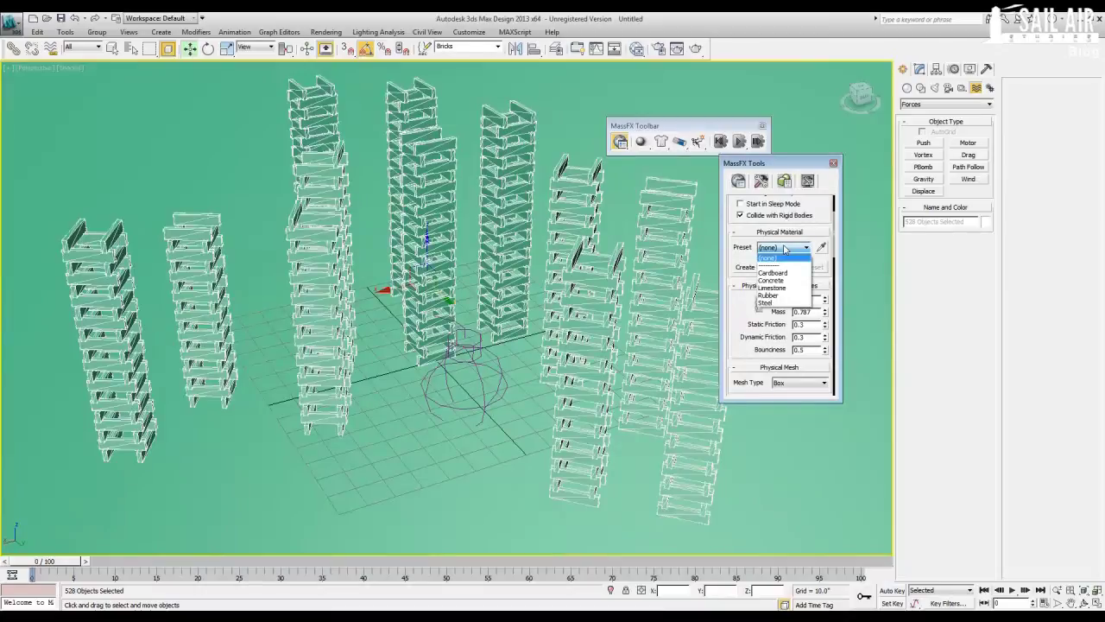
click(782, 289)
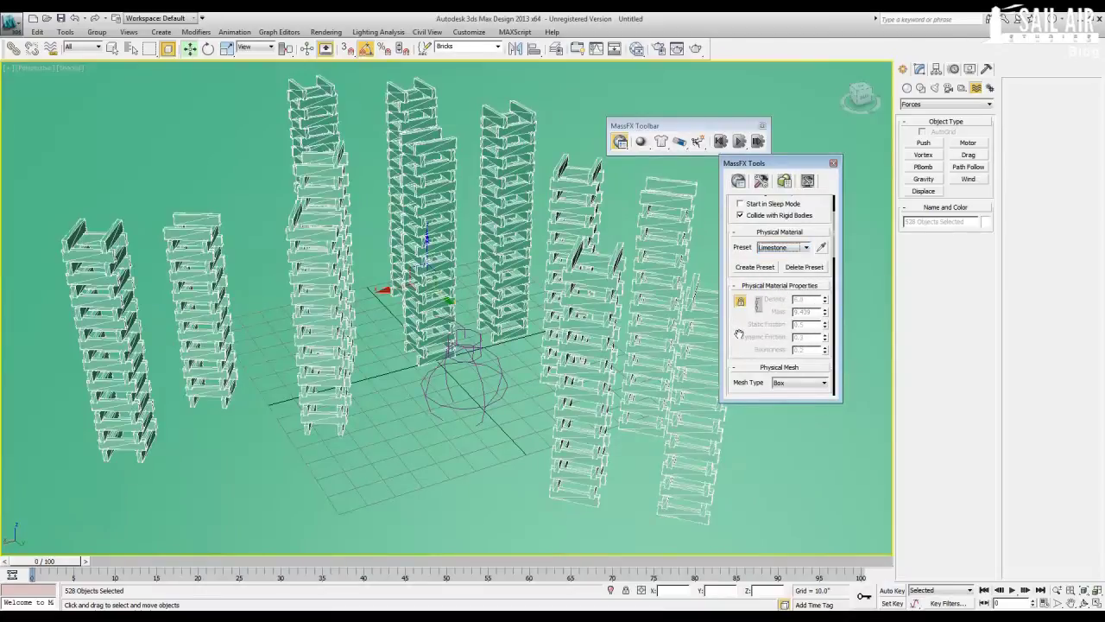
Change the planks' physical mesh type to Convex.
drag(739, 334, 741, 284)
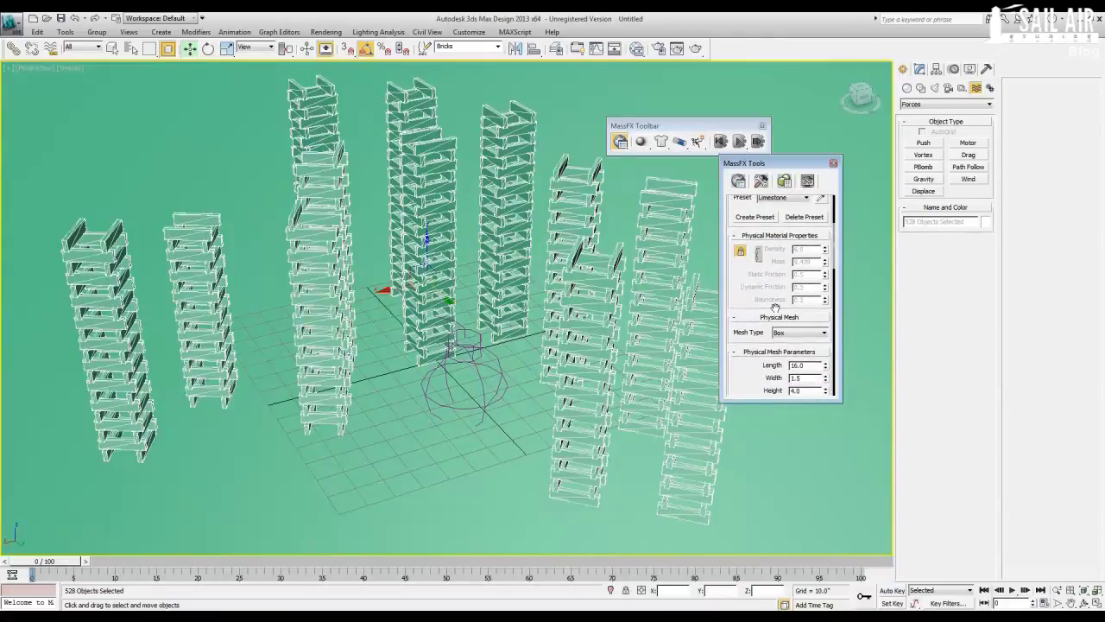
drag(767, 301, 763, 260)
click(795, 293)
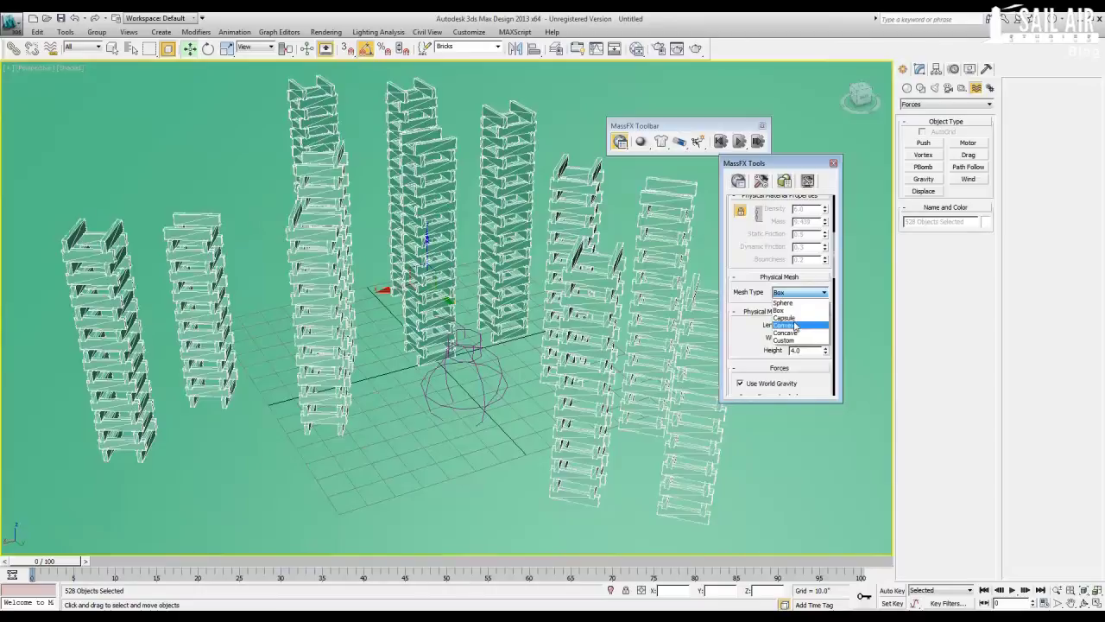
click(796, 325)
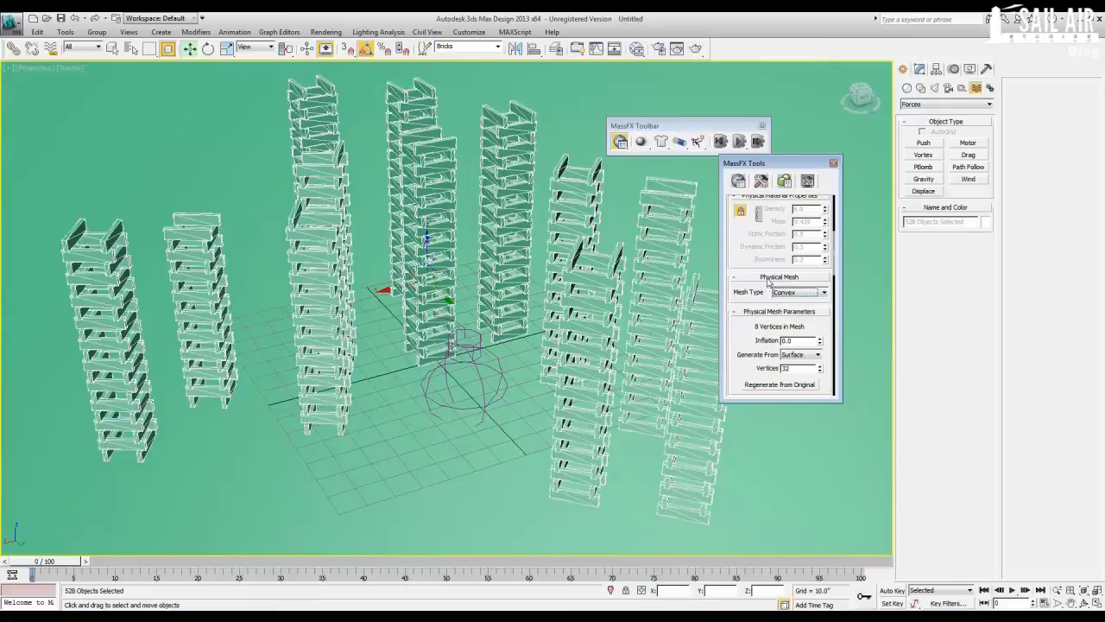
scroll(767, 278, up, 4)
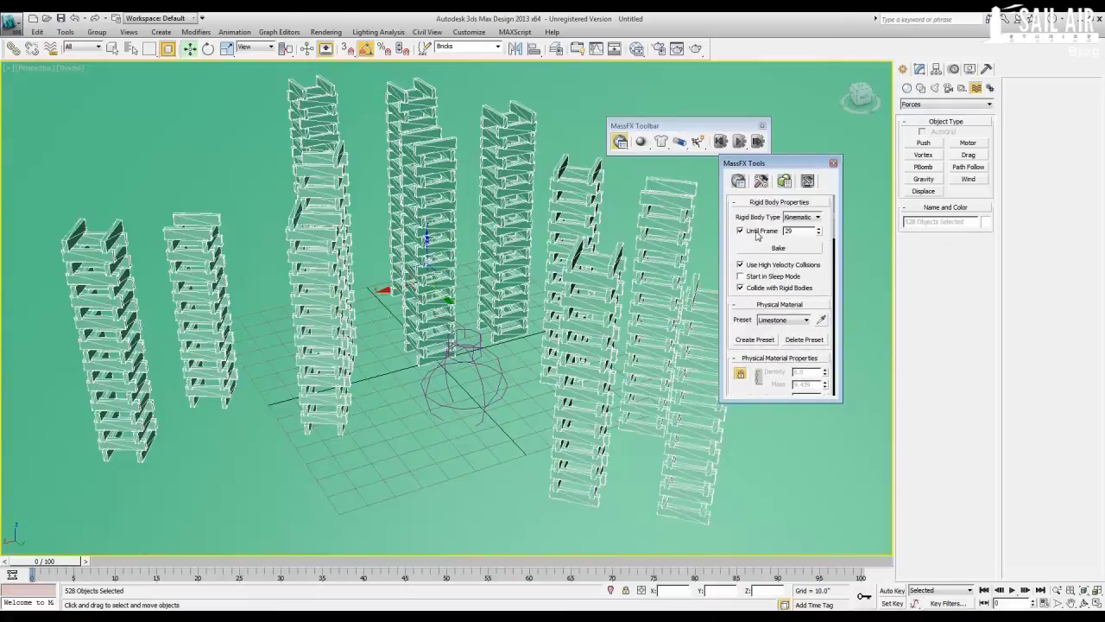
Review the available rigid body types and keep the selected planks set to Kinematic.
click(796, 218)
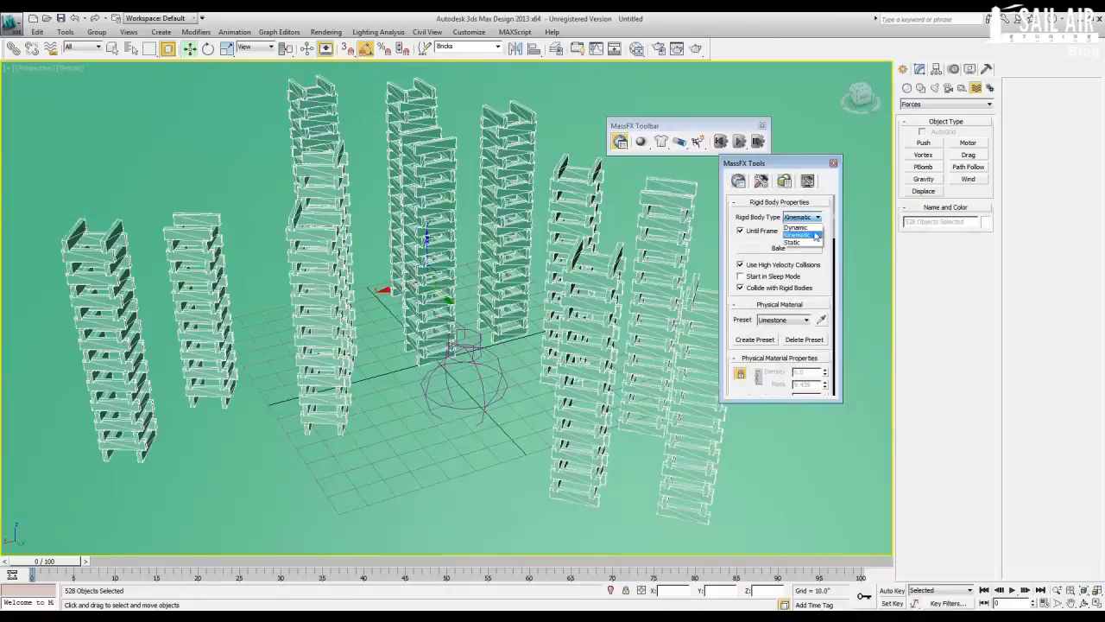
click(797, 234)
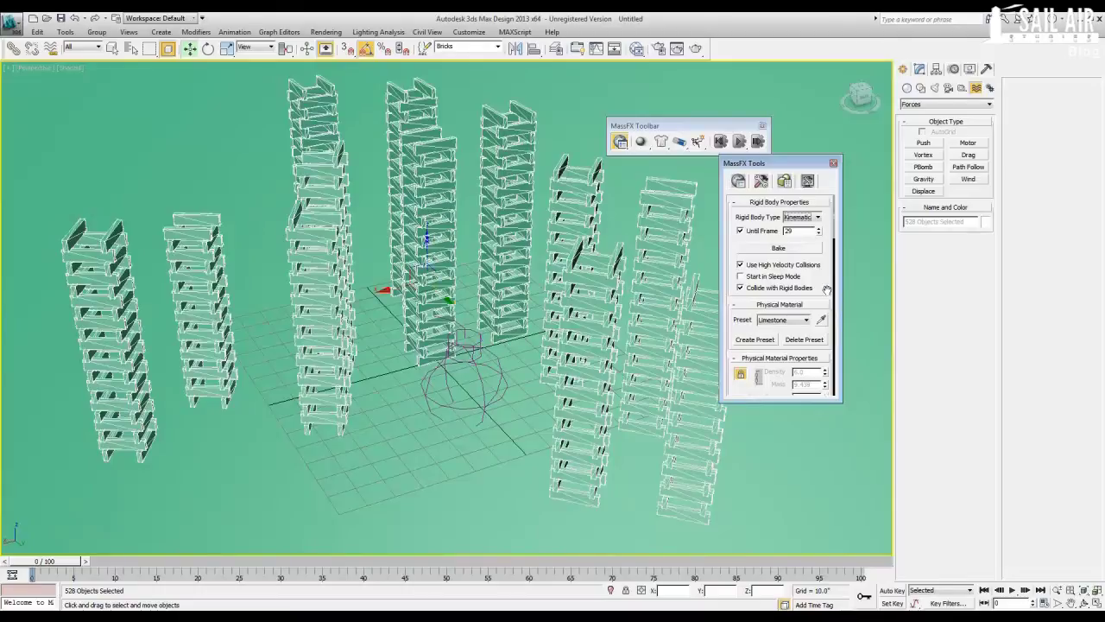
scroll(827, 290, down, 1)
scroll(827, 291, up, 1)
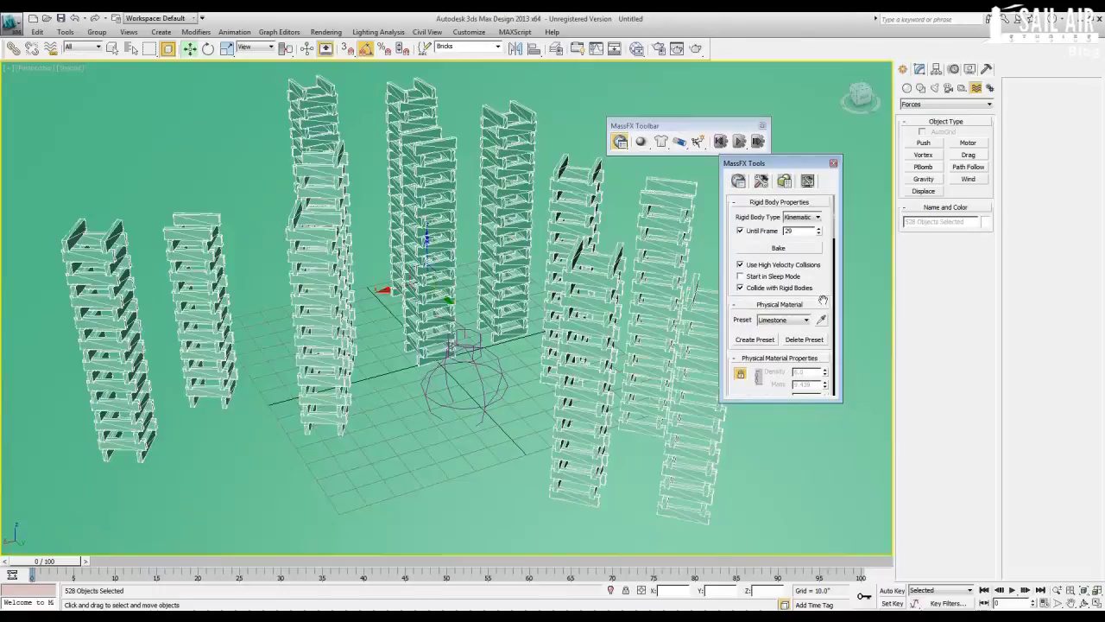
click(817, 216)
click(821, 272)
Add the particle bomb PBomb001 to the scene forces applied to the selected planks.
drag(816, 285, 808, 197)
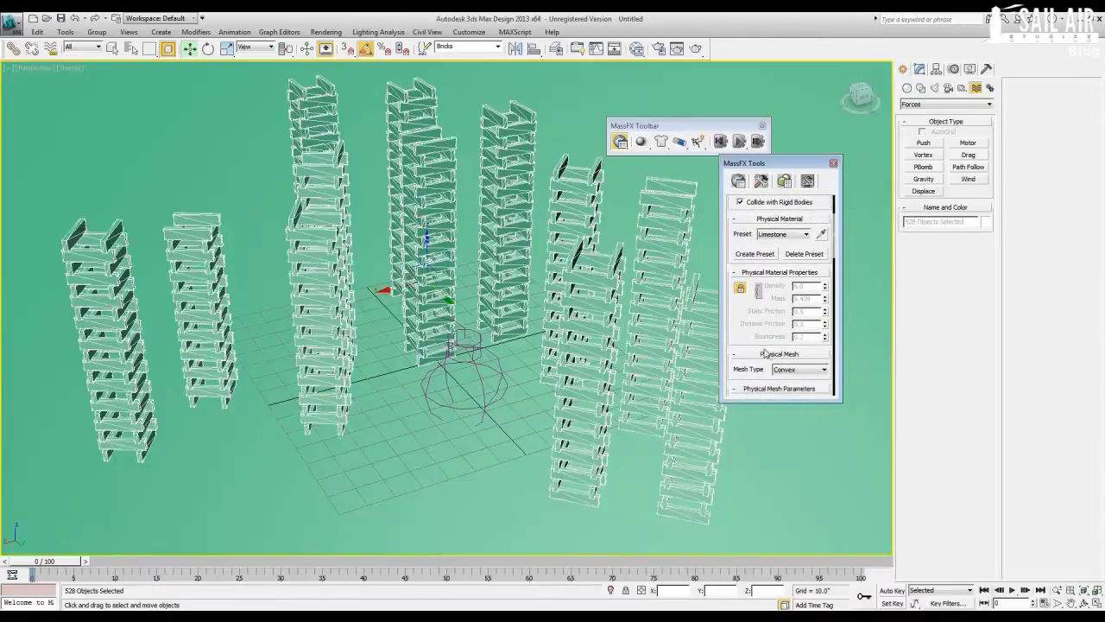
drag(741, 339, 739, 227)
drag(740, 318, 739, 226)
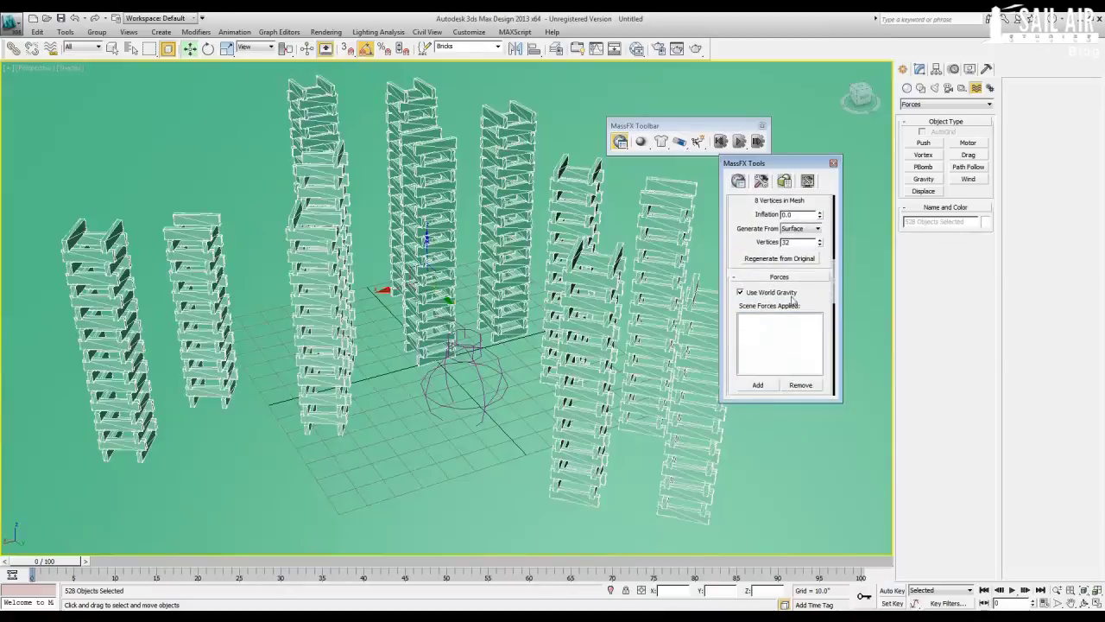
drag(809, 299, 803, 248)
click(758, 332)
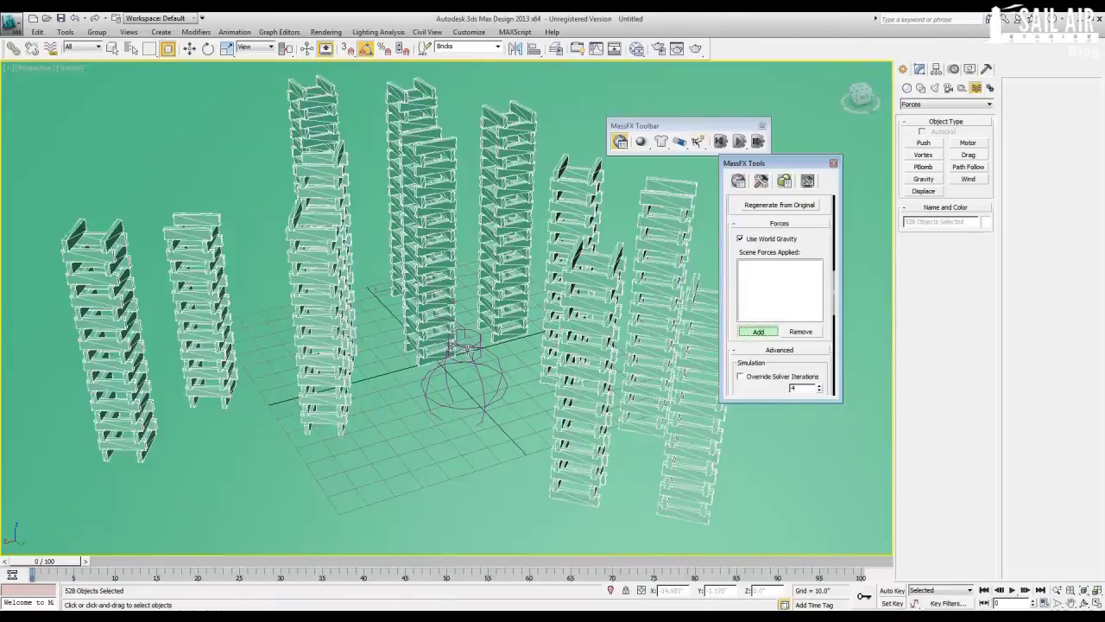
click(464, 362)
key(w)
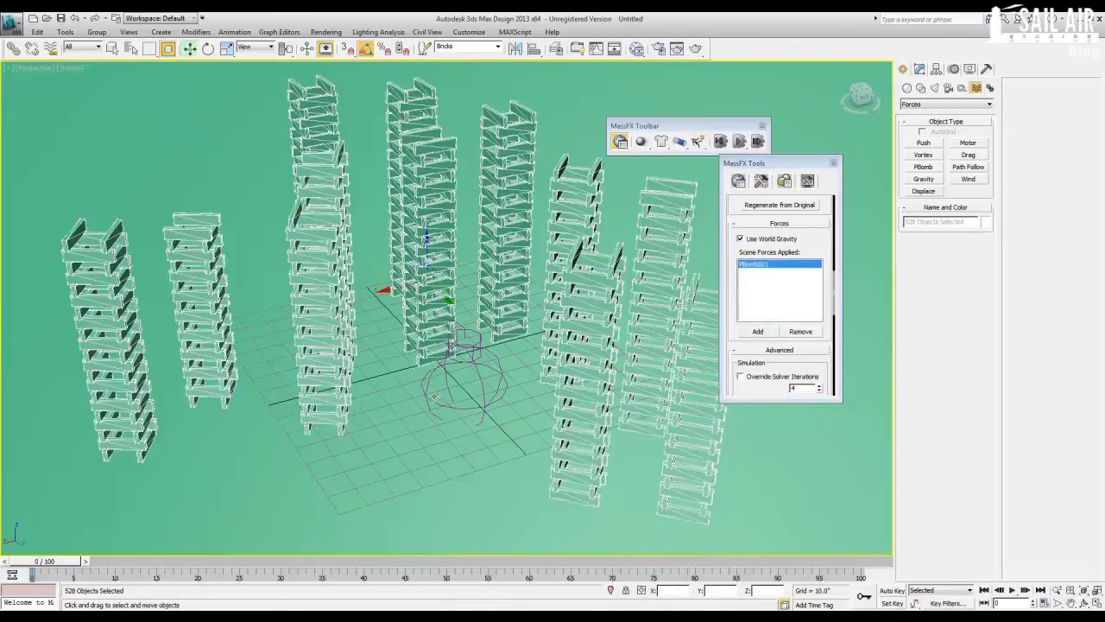
Review the planks' advanced rigid body settings, and run a test simulation of the towers and reset it.
drag(813, 254, 817, 180)
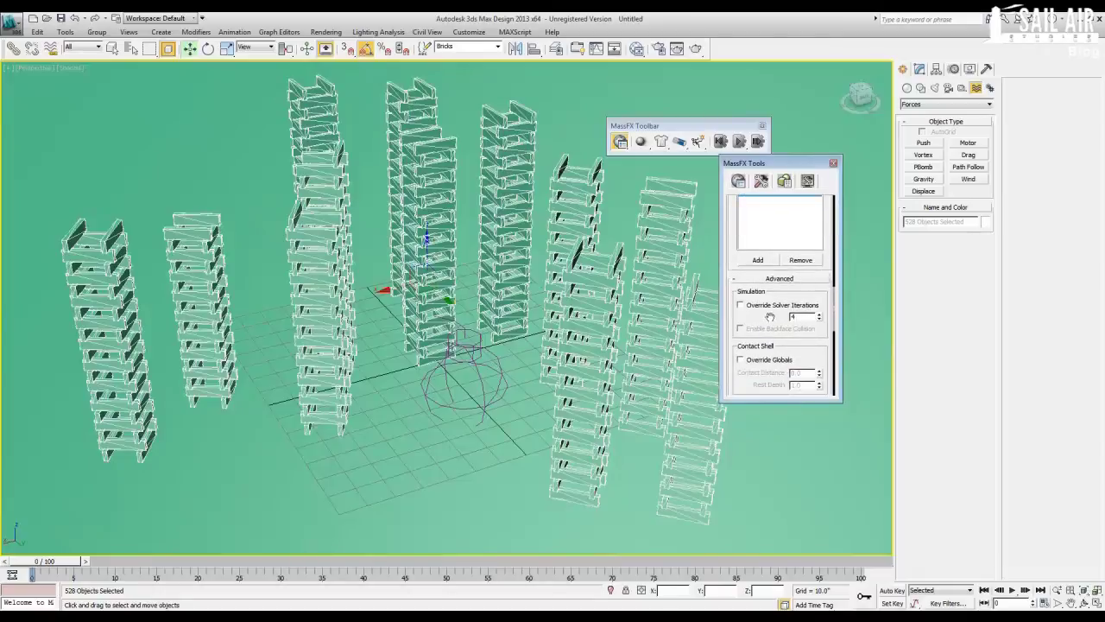
drag(766, 320, 764, 209)
drag(756, 349, 768, 413)
drag(766, 235, 774, 390)
drag(804, 231, 806, 422)
drag(766, 225, 778, 406)
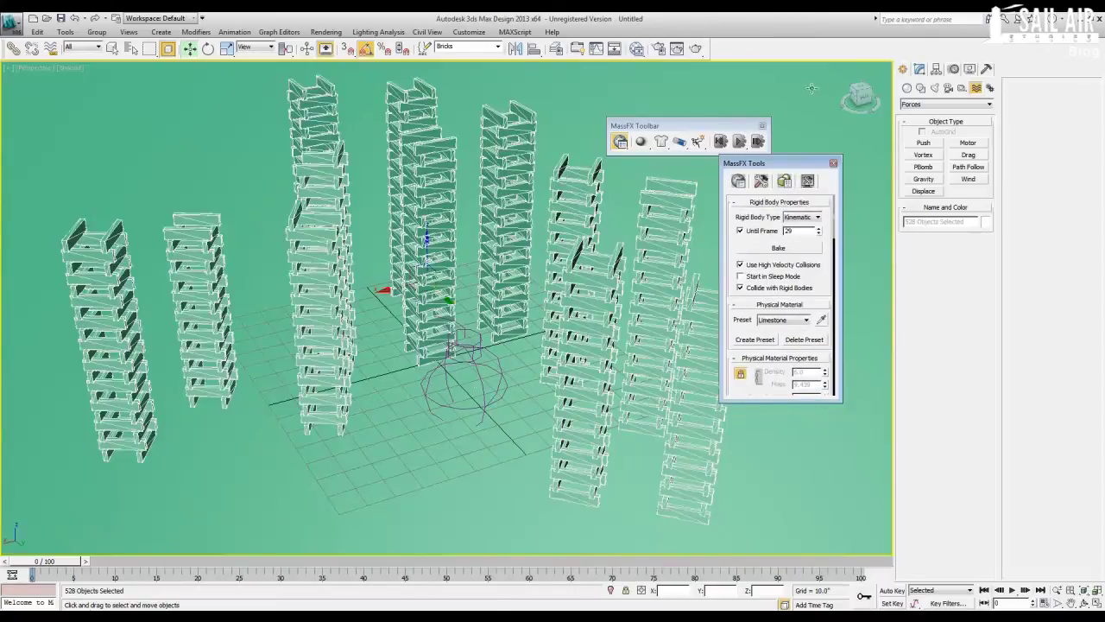
click(739, 144)
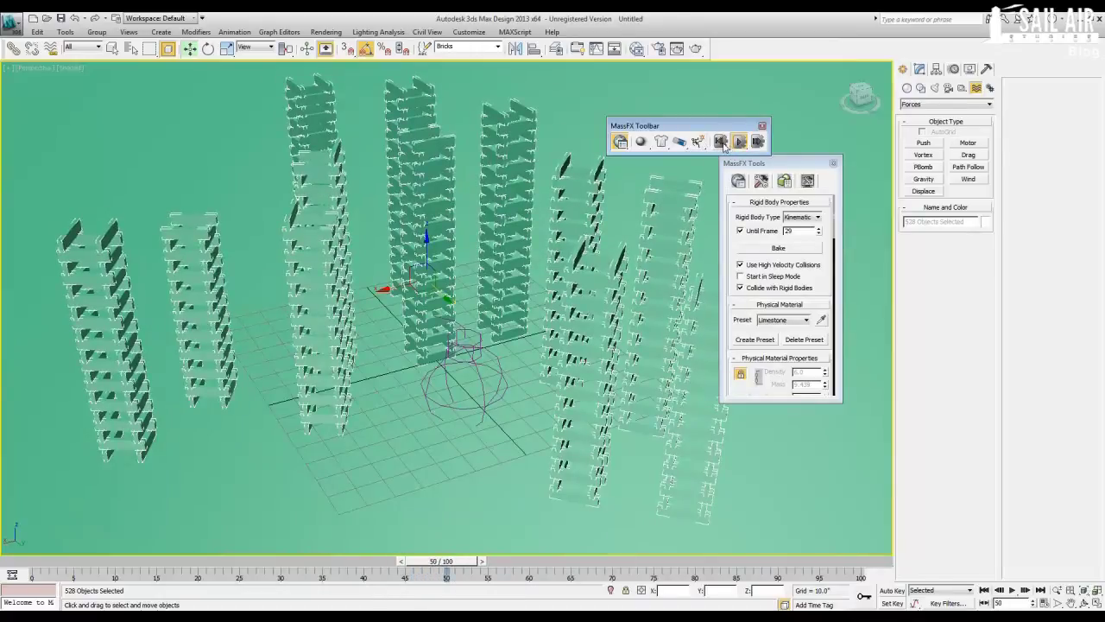
click(721, 143)
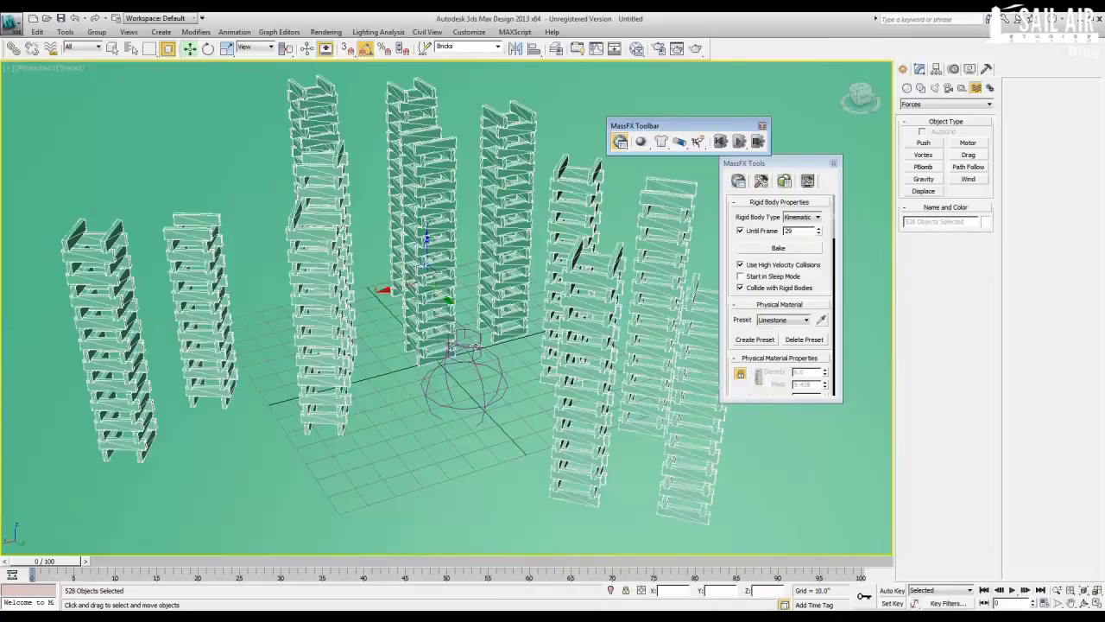
Move the particle bomb inside the central tower and raise it to about X -1.1", Y -7.1", Z 27.5".
click(474, 346)
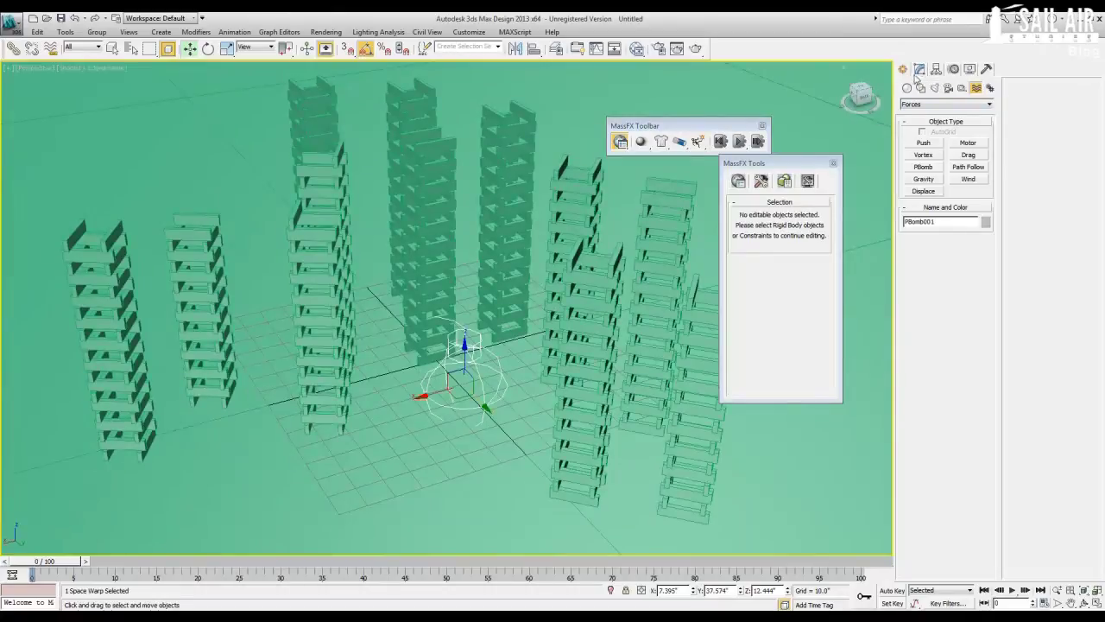
click(919, 70)
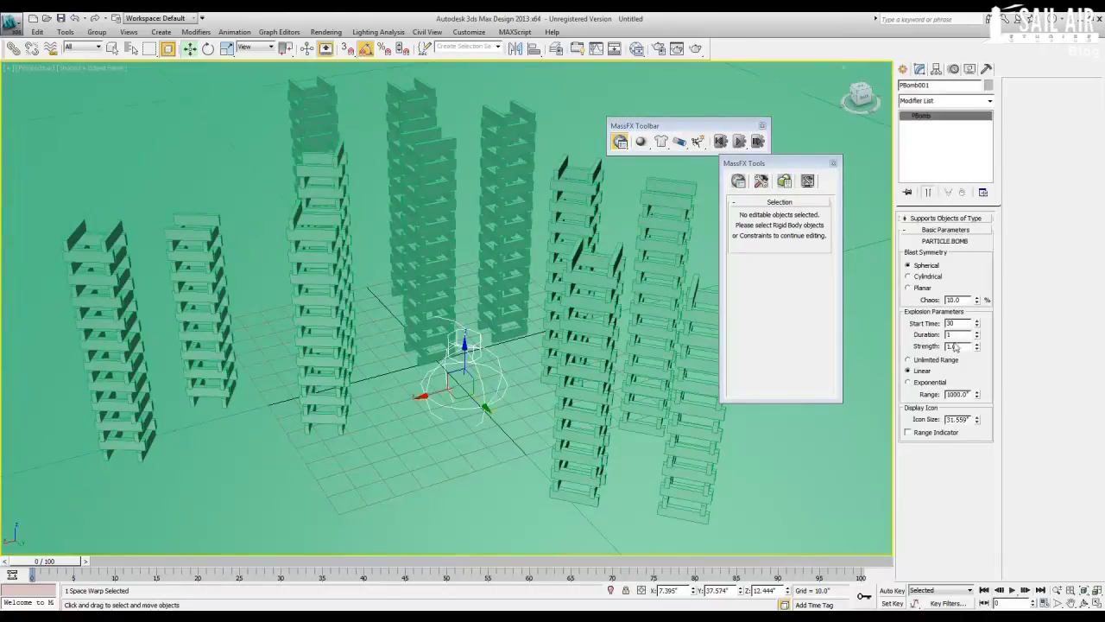
alt+middle_drag(458, 354, 432, 345)
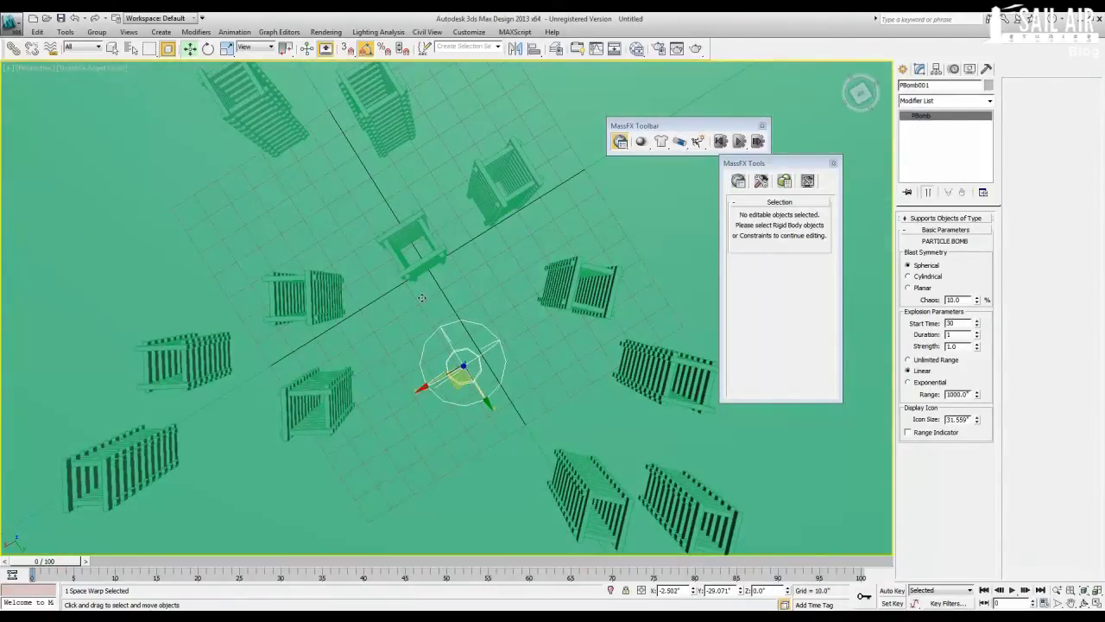
drag(431, 331, 416, 255)
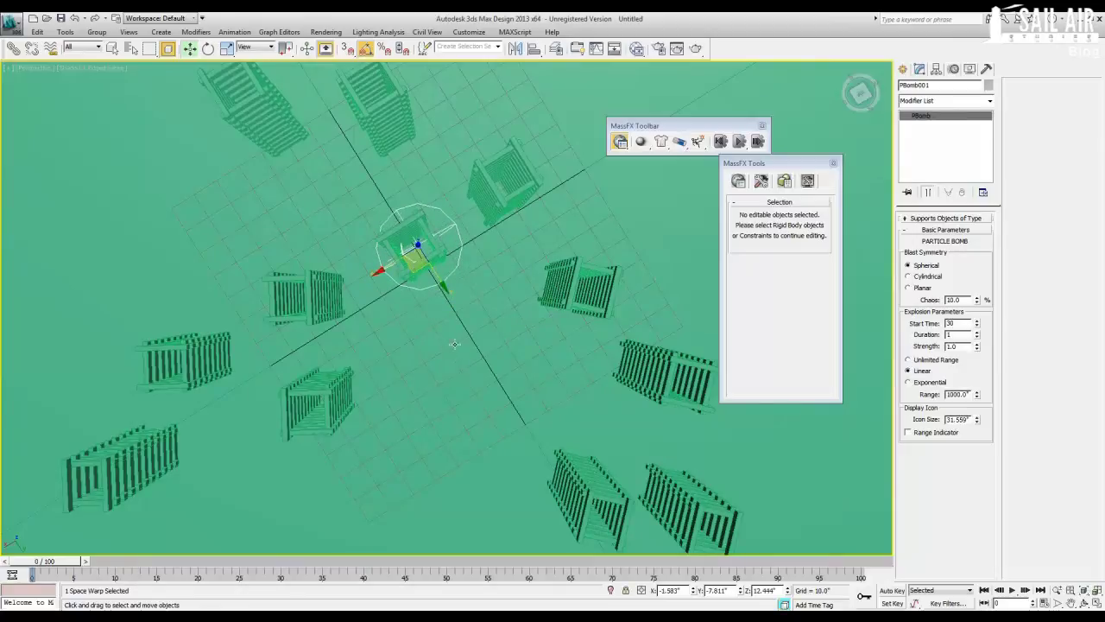
alt+middle_drag(453, 341, 438, 281)
drag(418, 238, 416, 199)
alt+middle_drag(416, 198, 419, 233)
drag(420, 234, 422, 238)
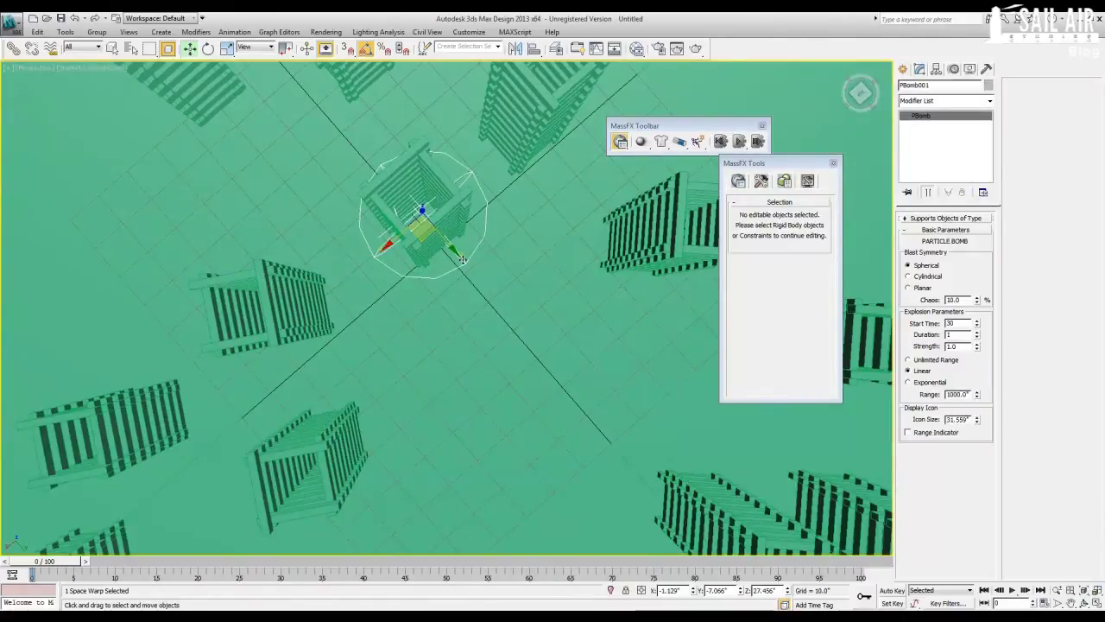
Run the simulation with the repositioned bomb and reset it to the start.
click(740, 147)
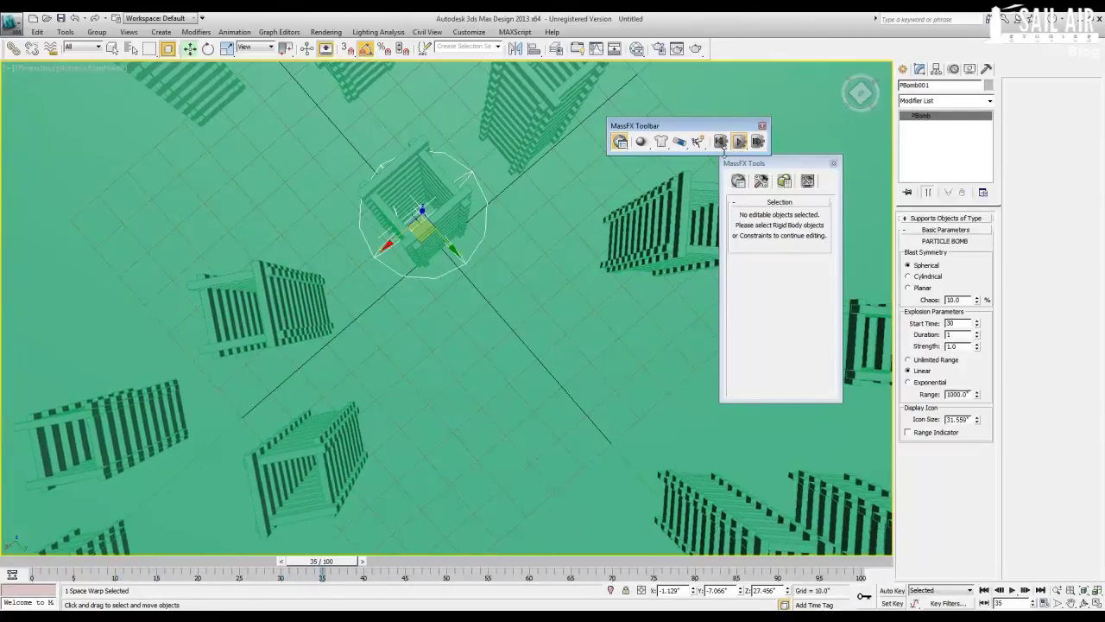
alt+middle_drag(494, 320, 661, 152)
click(720, 142)
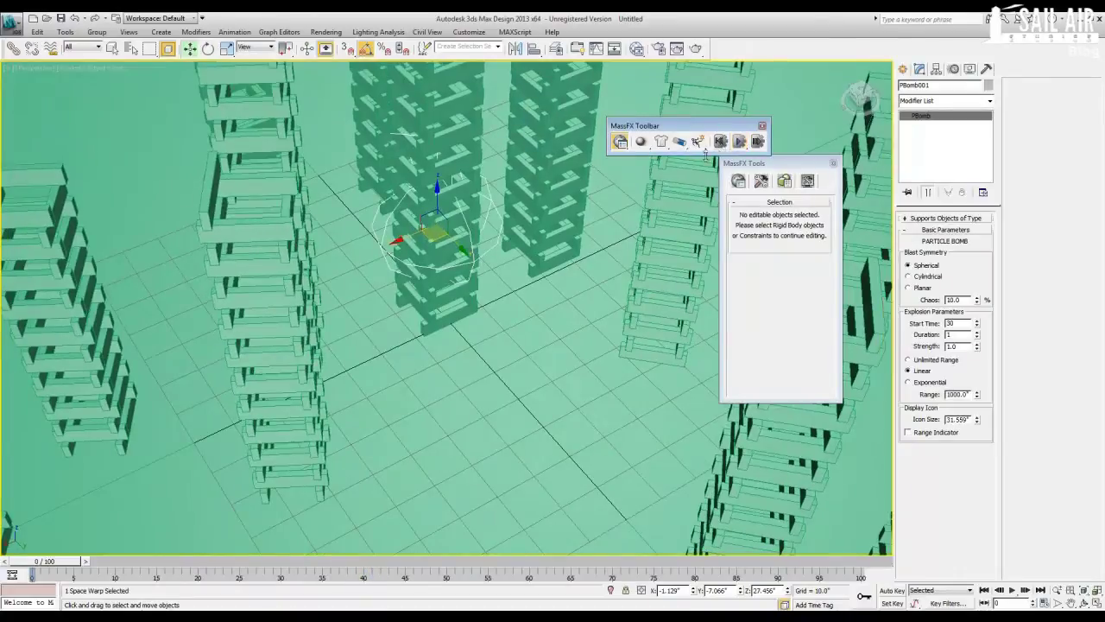
Set the particle bomb's explosion strength to 12.
double_click(965, 346)
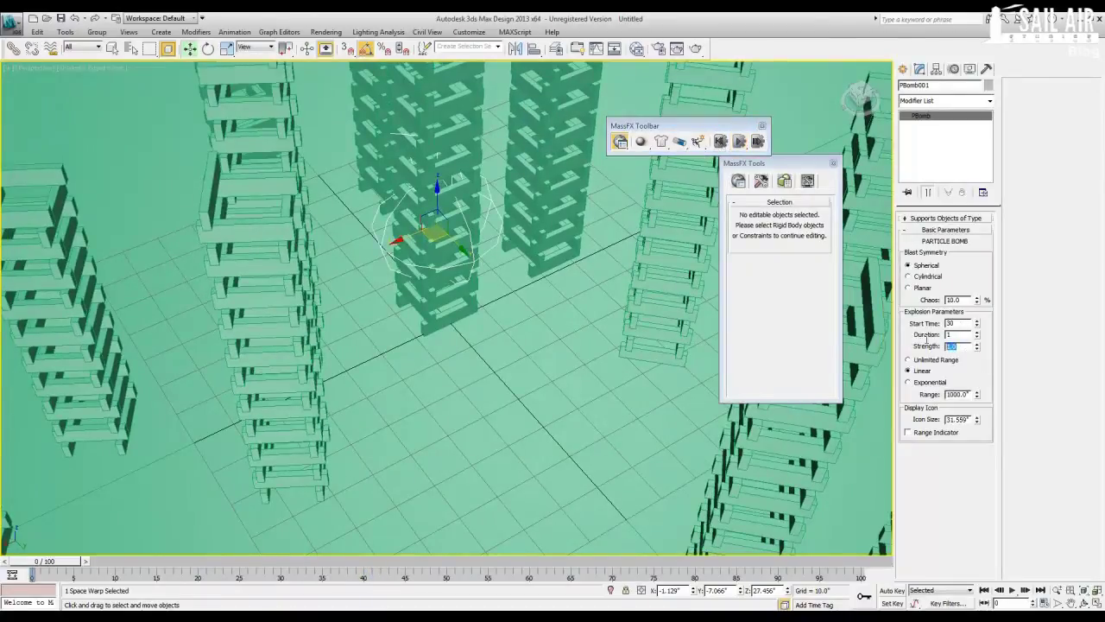
text(12)
key(Return)
middle_drag(550, 304, 646, 343)
scroll(545, 405, down, 3)
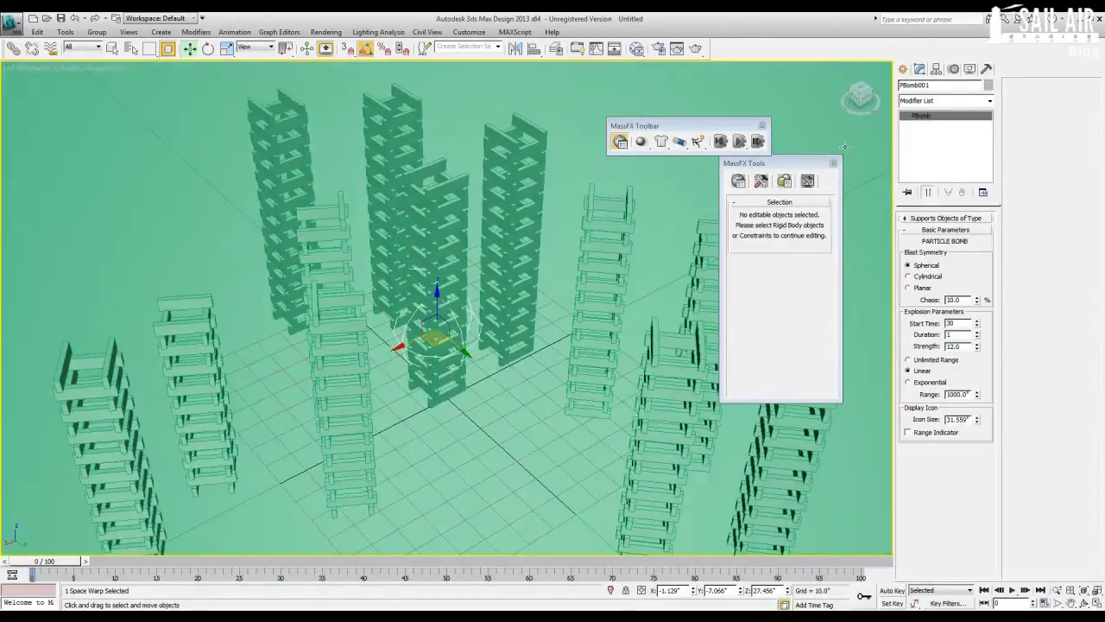
Run the simulation with the stronger blast, pause it shortly after the explosion and inspect the scattered planks from several angles.
click(739, 142)
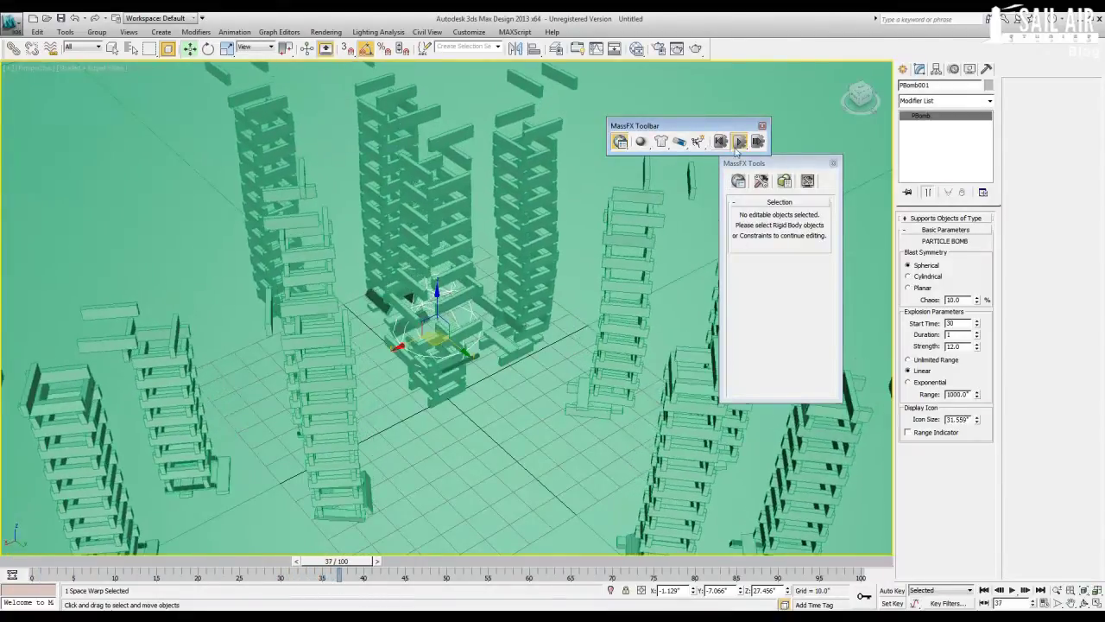
click(740, 146)
middle_drag(518, 360, 463, 239)
scroll(541, 299, down, 3)
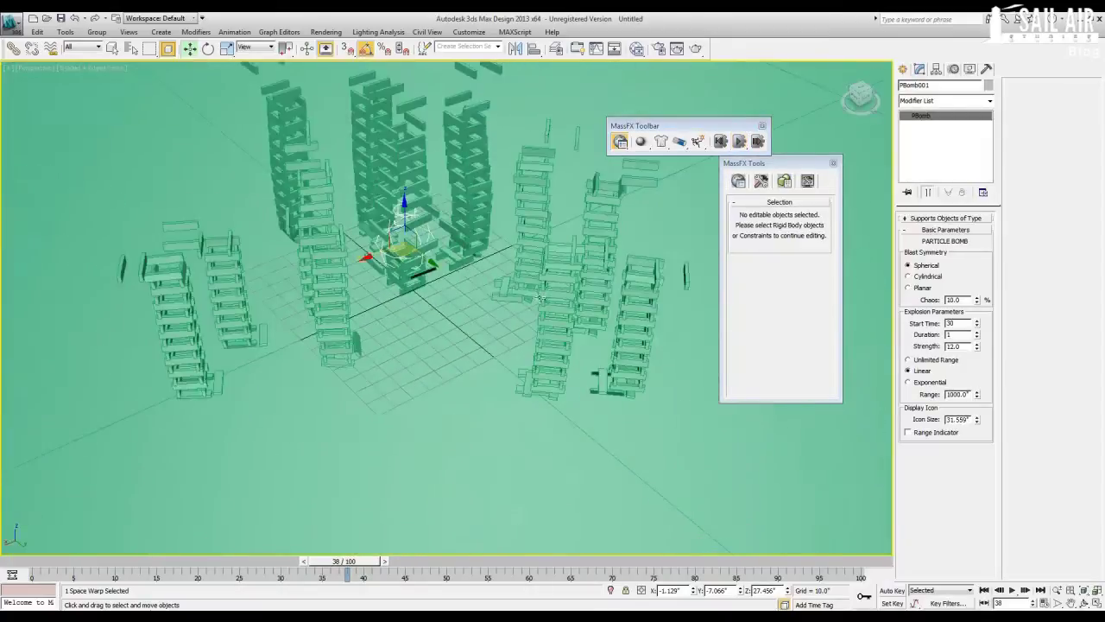
alt+middle_drag(542, 298, 452, 253)
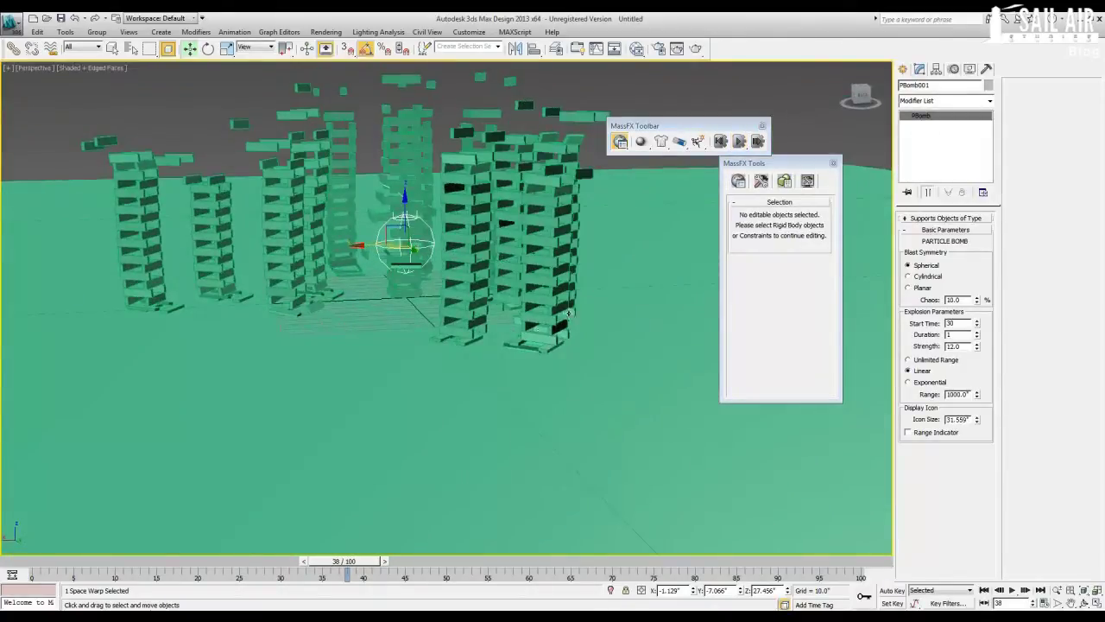
alt+middle_drag(423, 270, 469, 263)
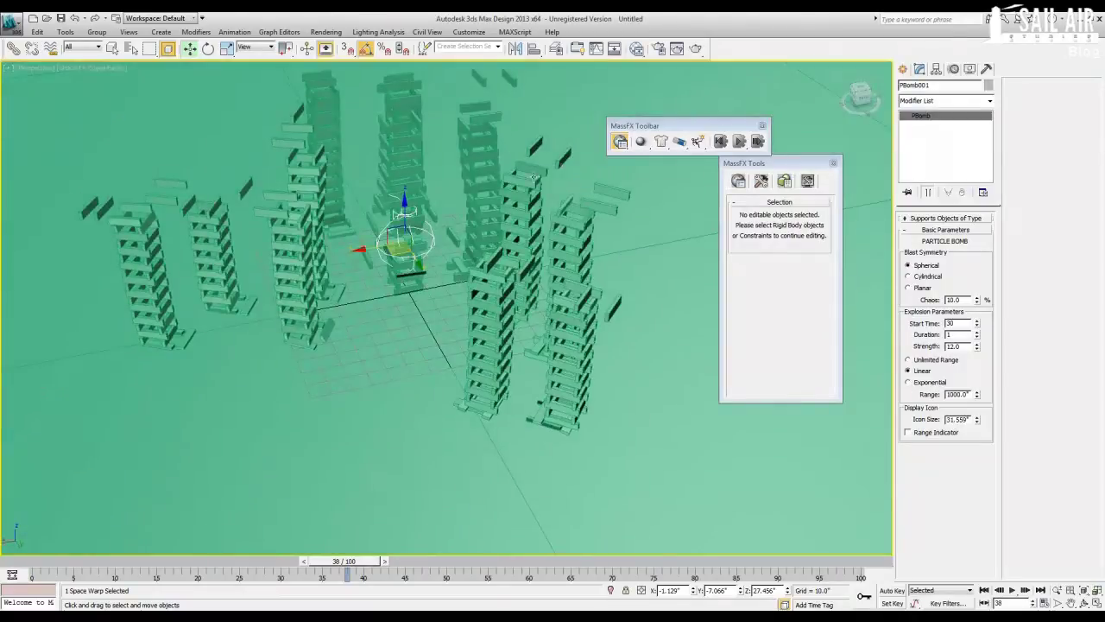
alt+middle_drag(400, 274, 453, 213)
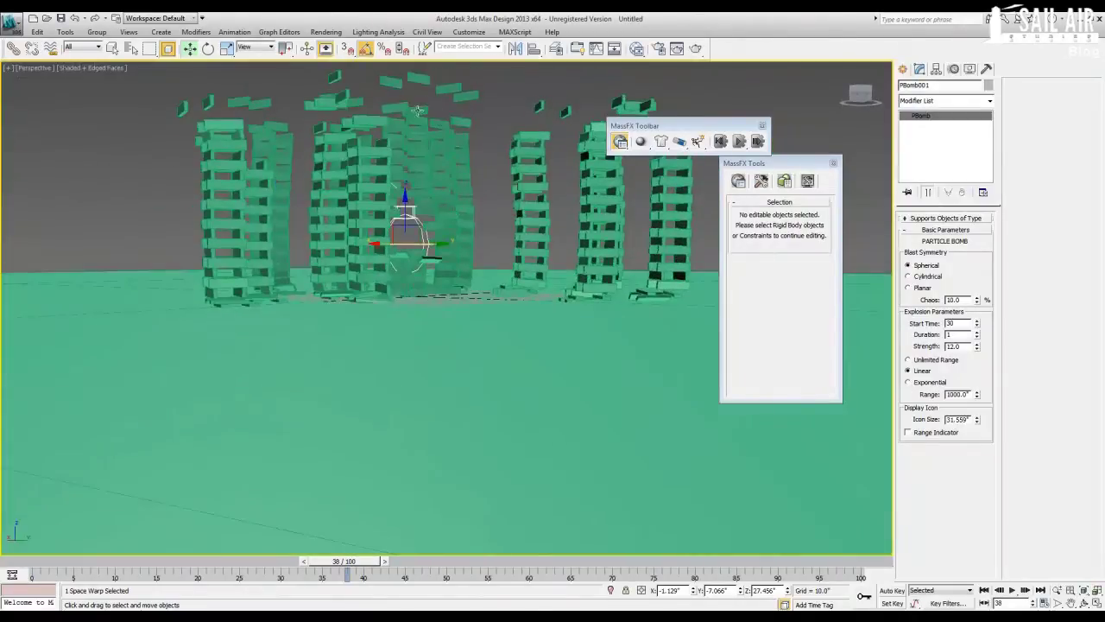
alt+middle_drag(438, 120, 444, 335)
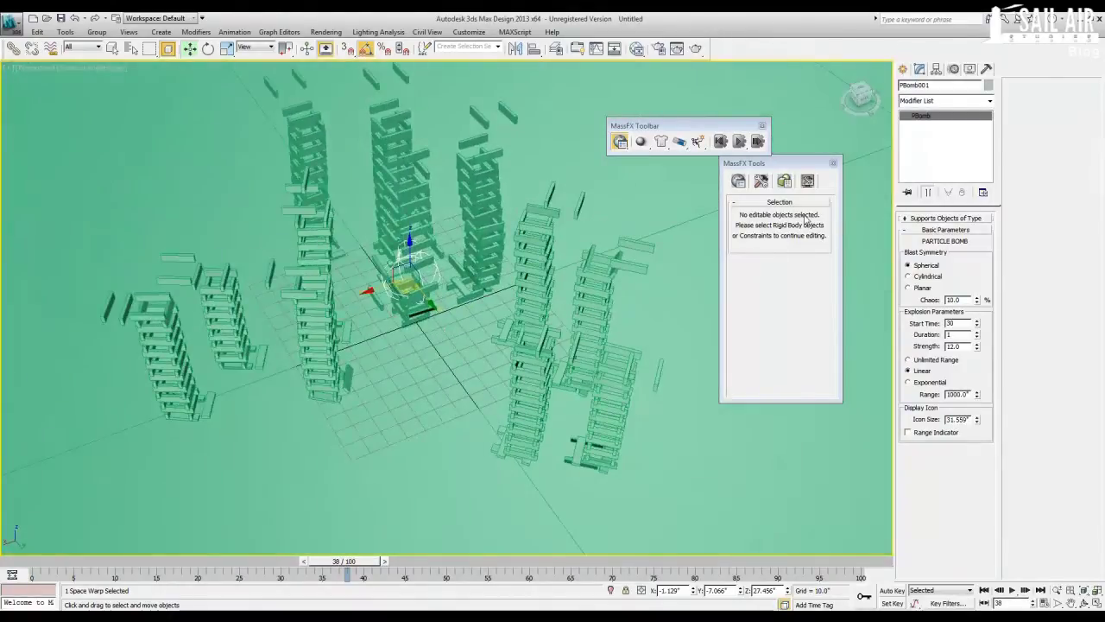
scroll(518, 304, up, 5)
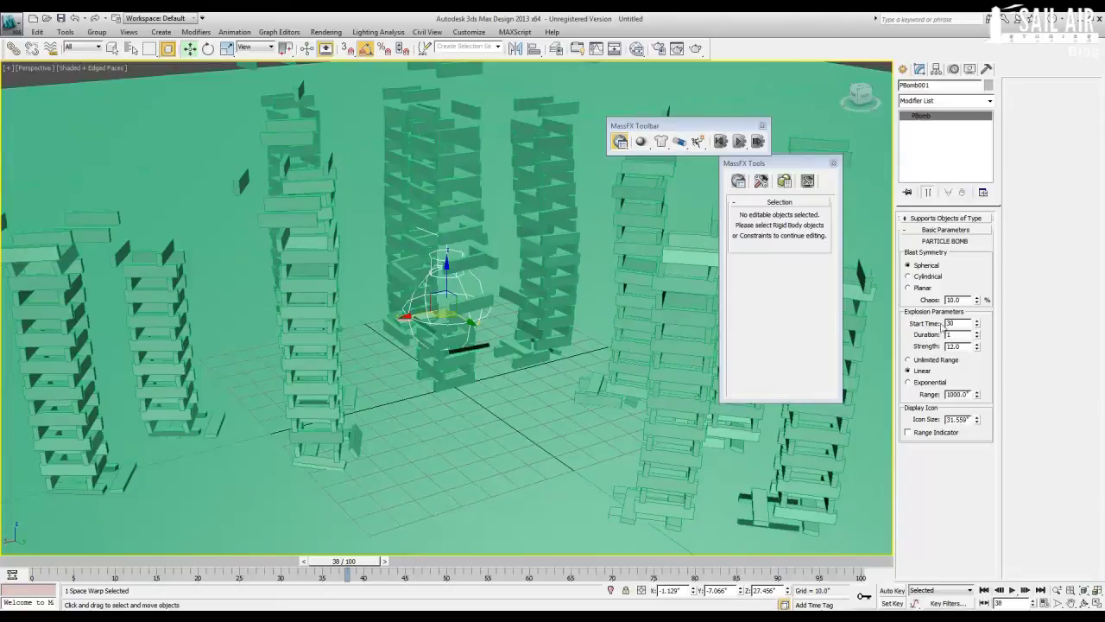
Switch the particle bomb's falloff to Exponential and set its range to 50".
double_click(953, 393)
text(1)
text(50)
key(Return)
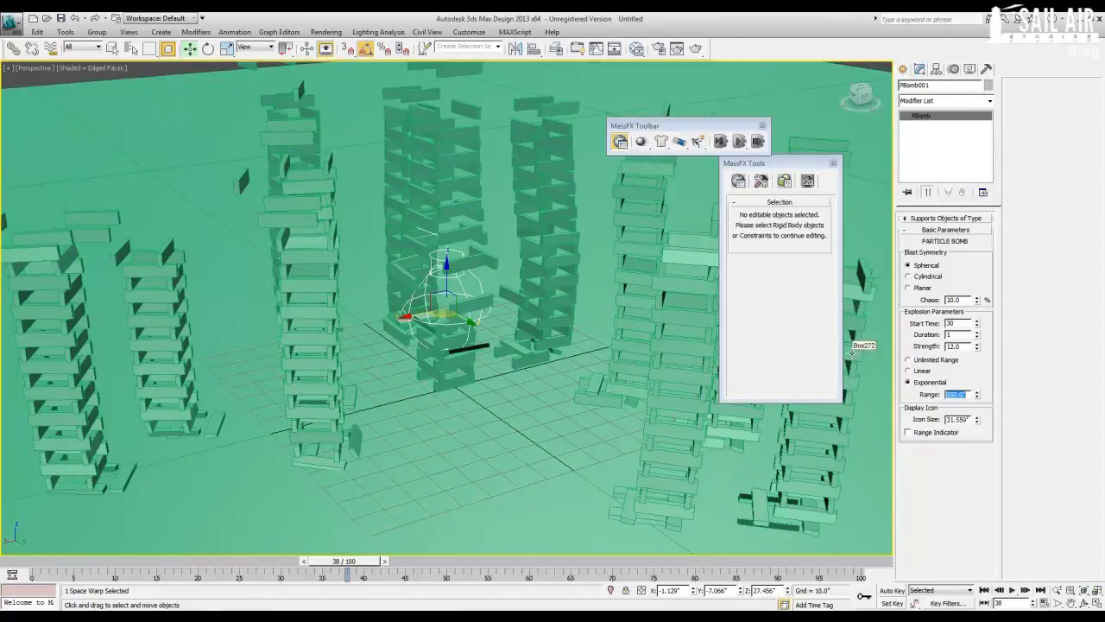
text(50)
key(Return)
Rerun the simulation from the start, examine the towers' collapse from different sides and reset the simulation.
click(720, 141)
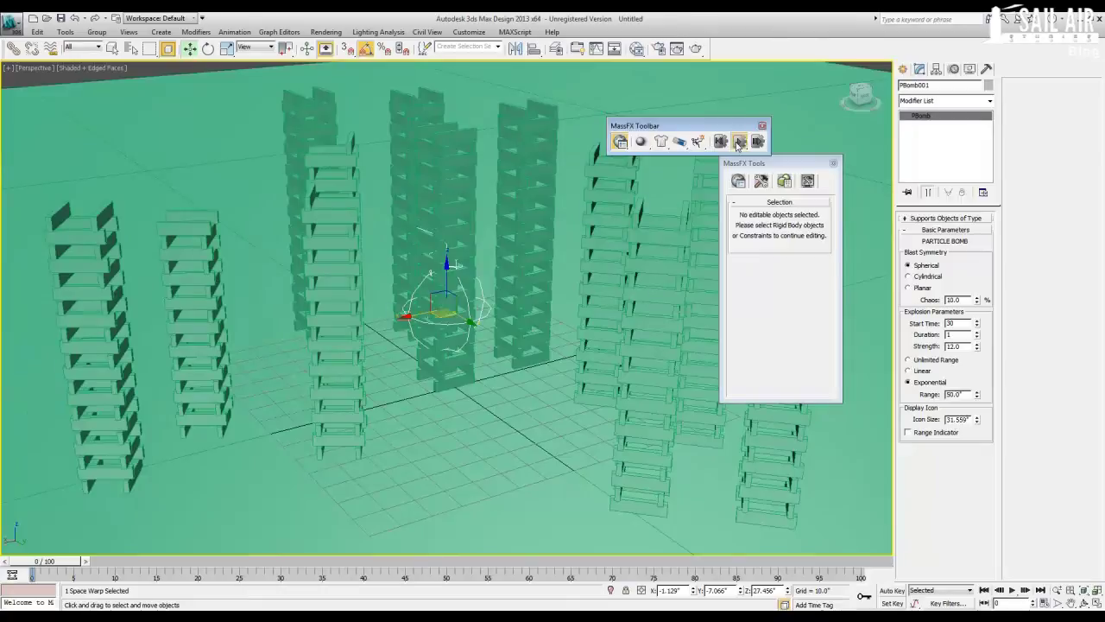
click(739, 142)
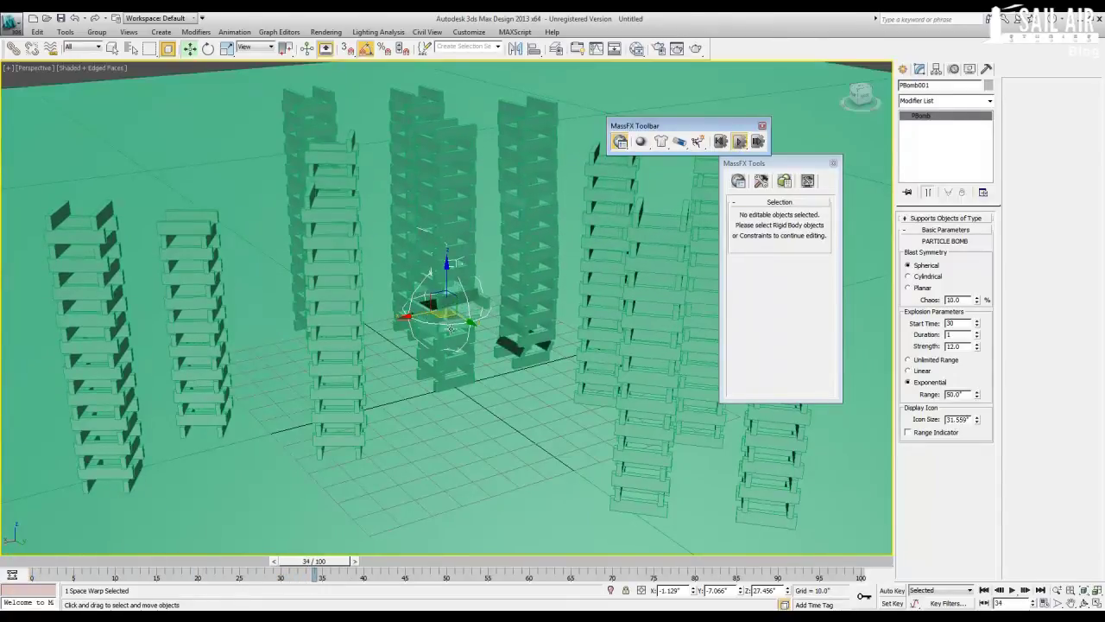
alt+middle_drag(398, 363, 341, 368)
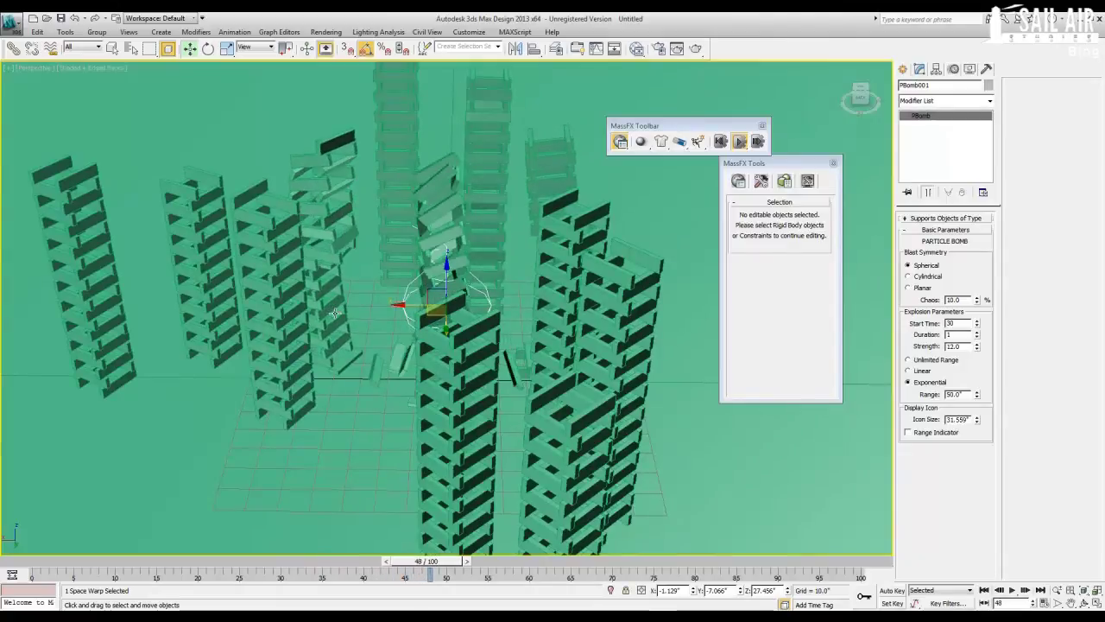
alt+middle_drag(400, 291, 456, 290)
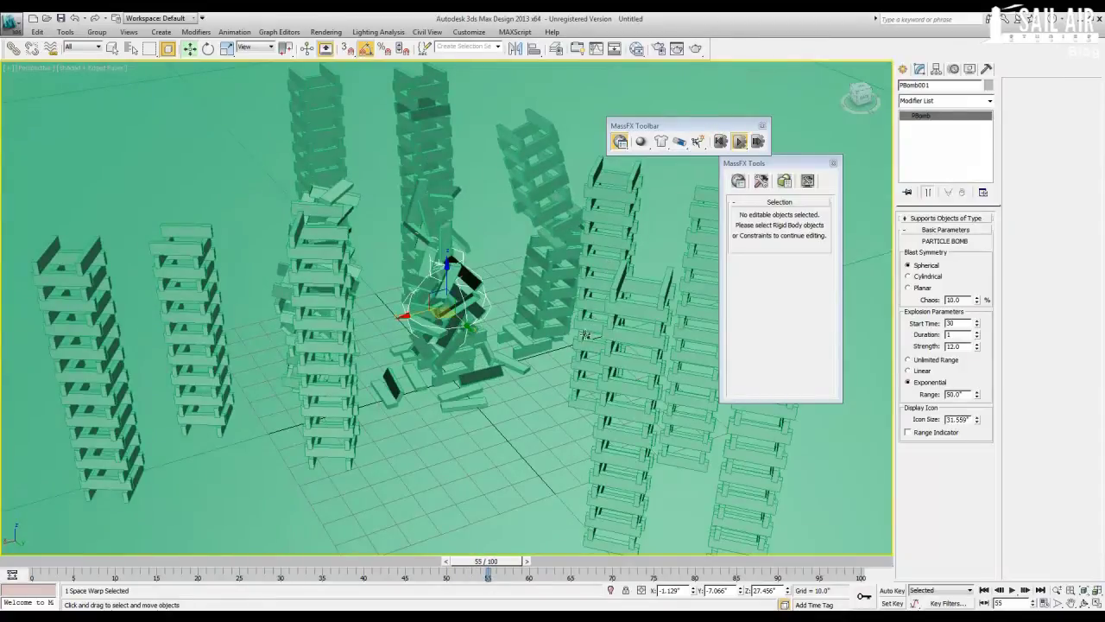
alt+middle_drag(480, 344, 545, 343)
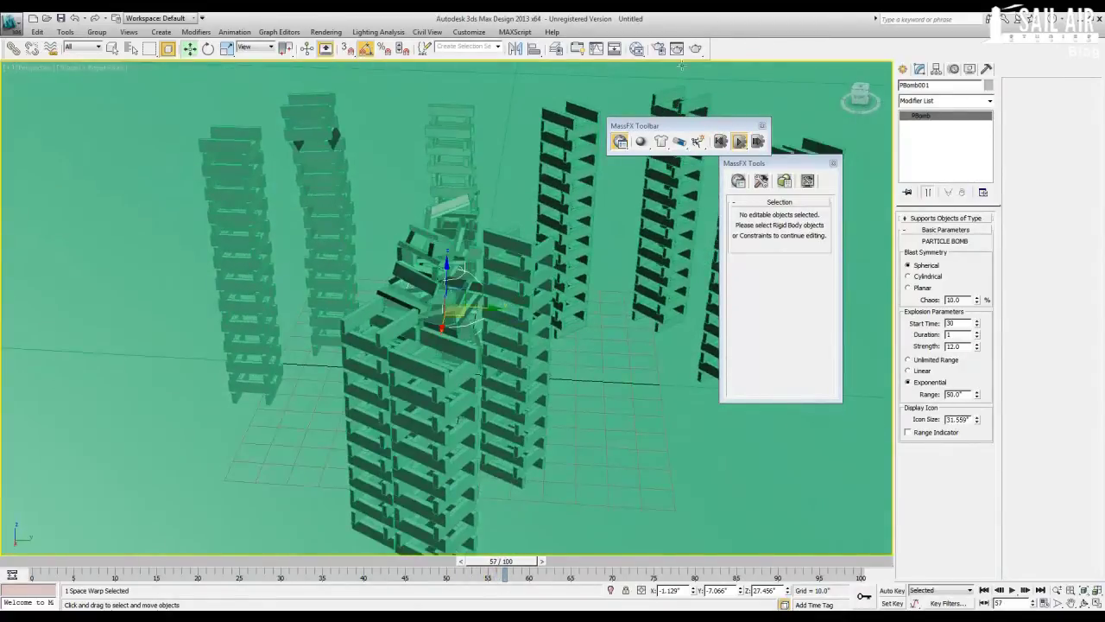
click(721, 141)
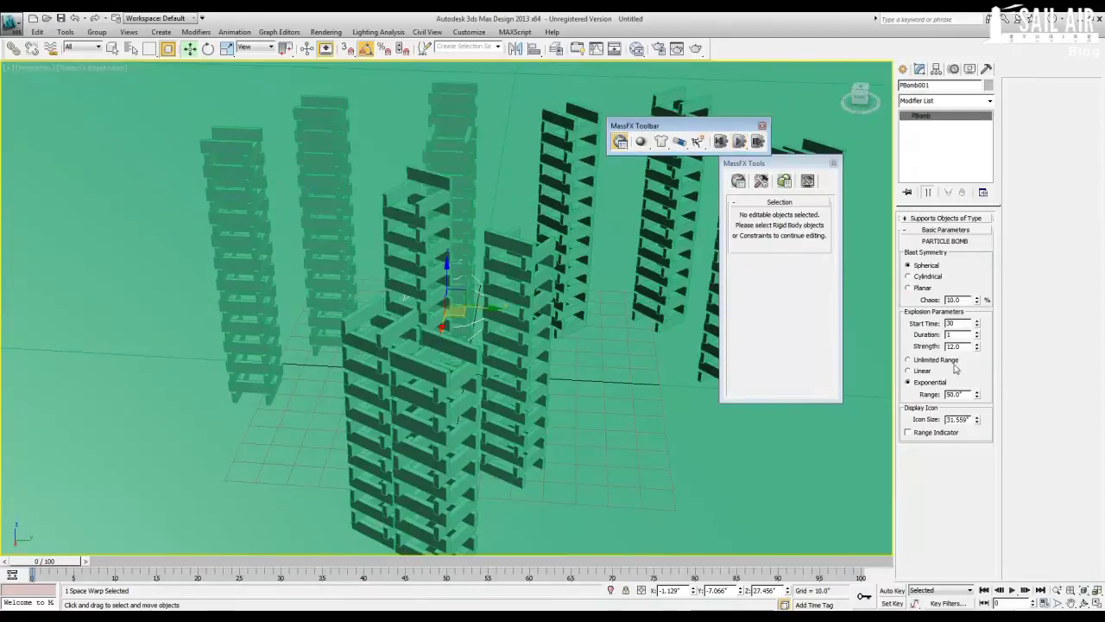
Set the particle bomb's range to 100", run the simulation, inspect the towers' collapse from several angles and reset it.
drag(967, 395, 924, 399)
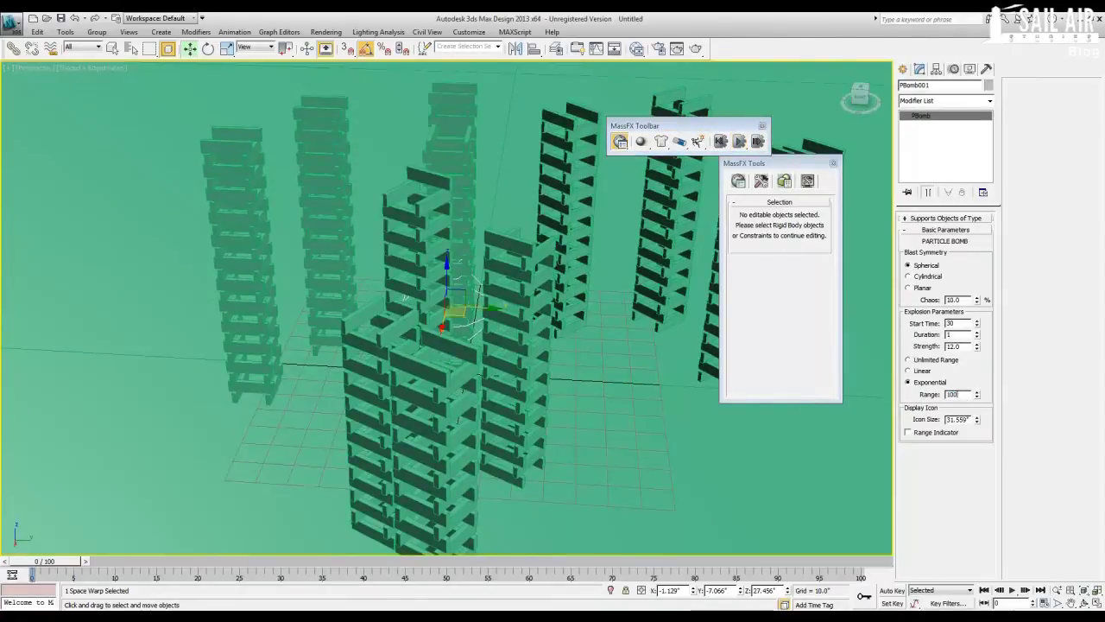
alt+middle_drag(532, 314, 414, 321)
click(721, 140)
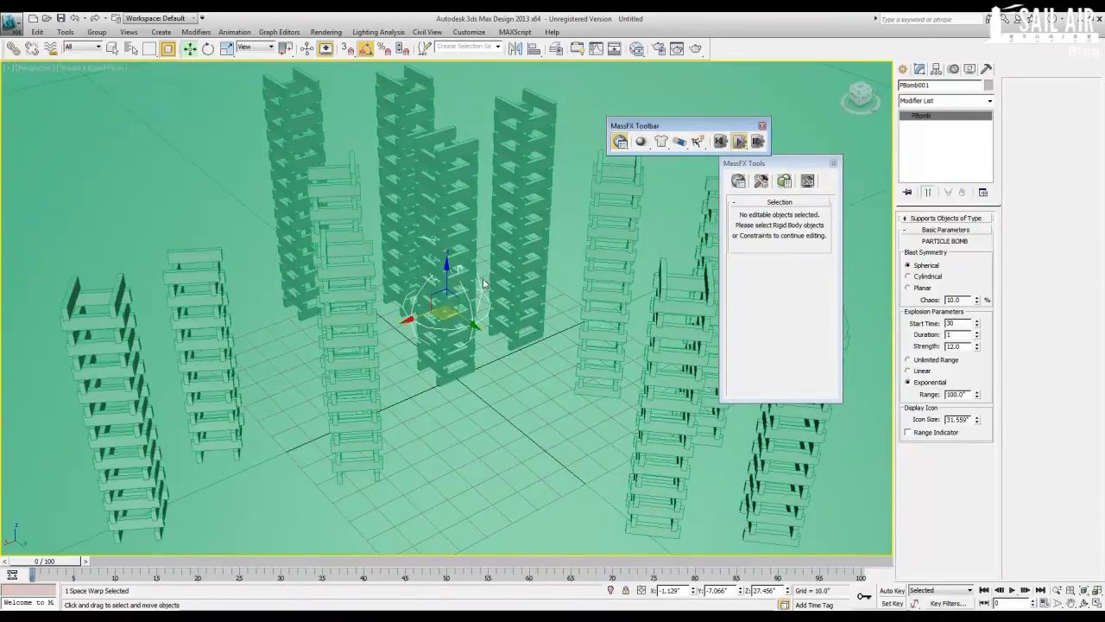
key(/)
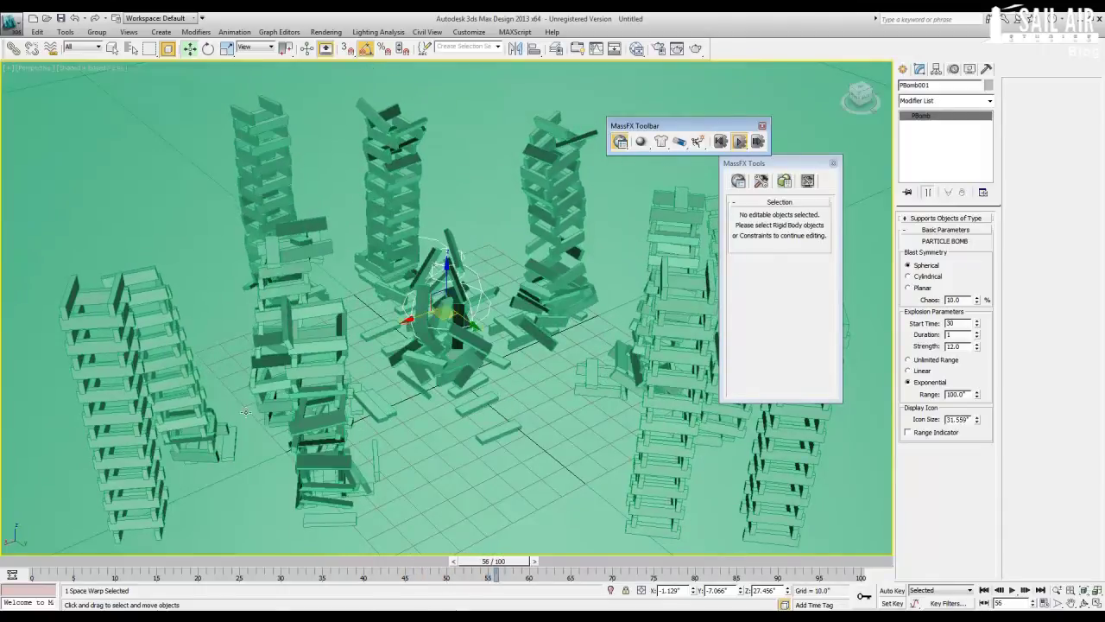
alt+middle_drag(259, 410, 309, 409)
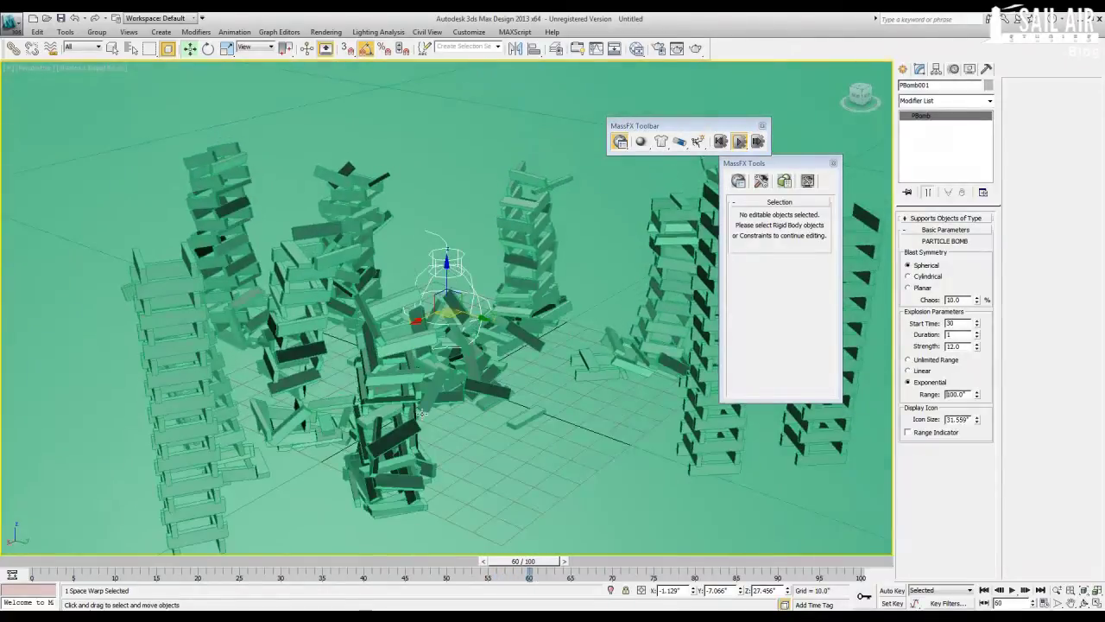
alt+middle_drag(422, 412, 398, 414)
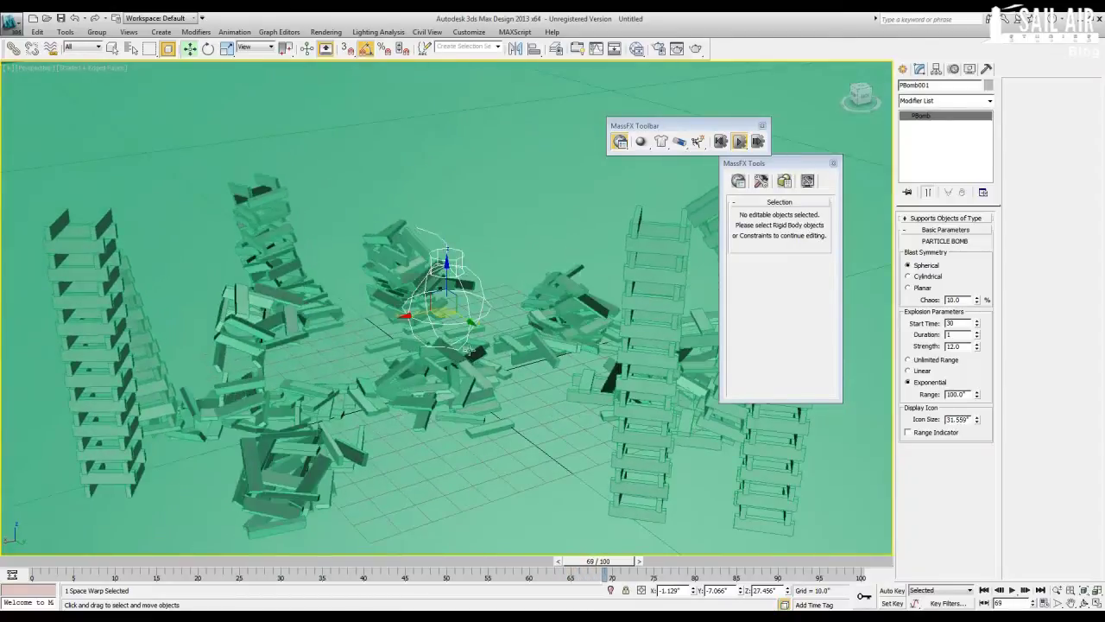
click(720, 140)
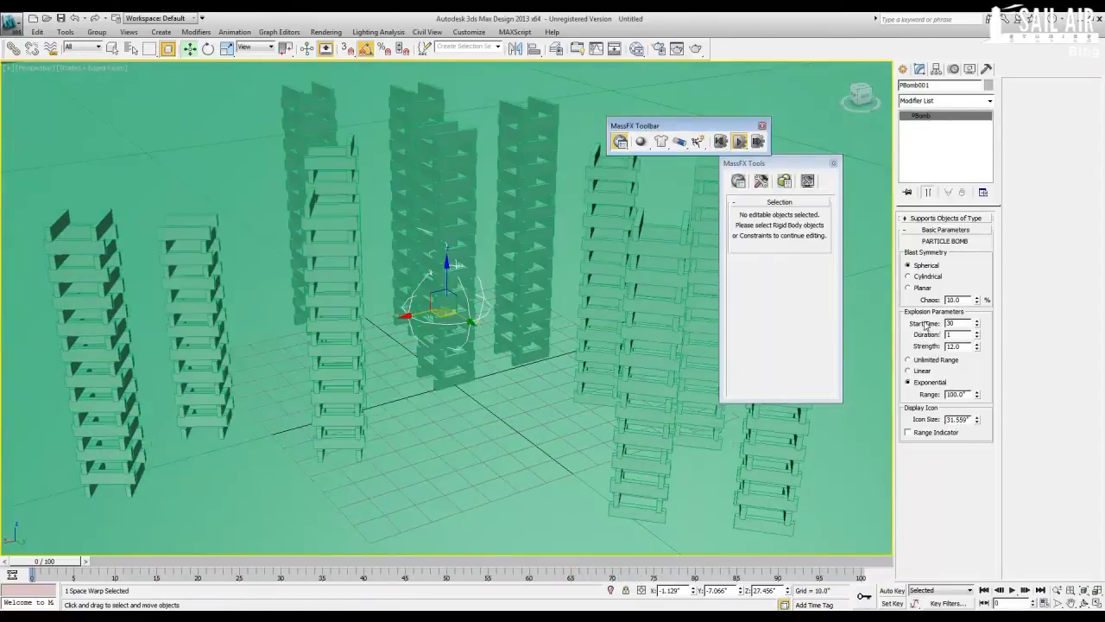
Set the particle bomb's range to 75", run the simulation to the last frame while checking the collapse from other sides, and reset it.
drag(968, 394, 933, 399)
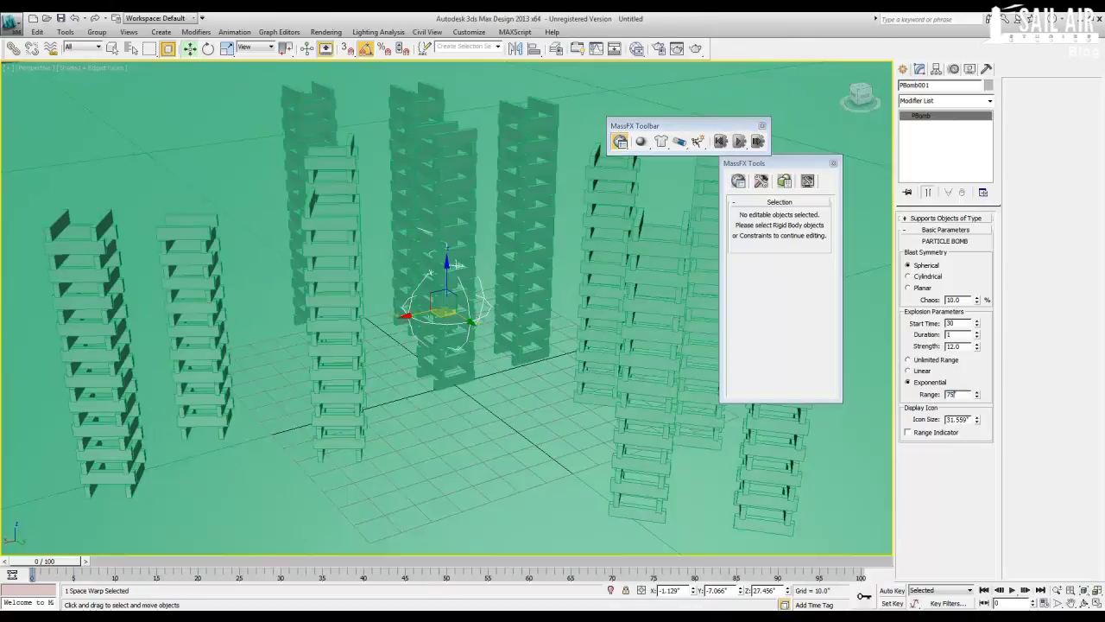
text(75)
click(740, 142)
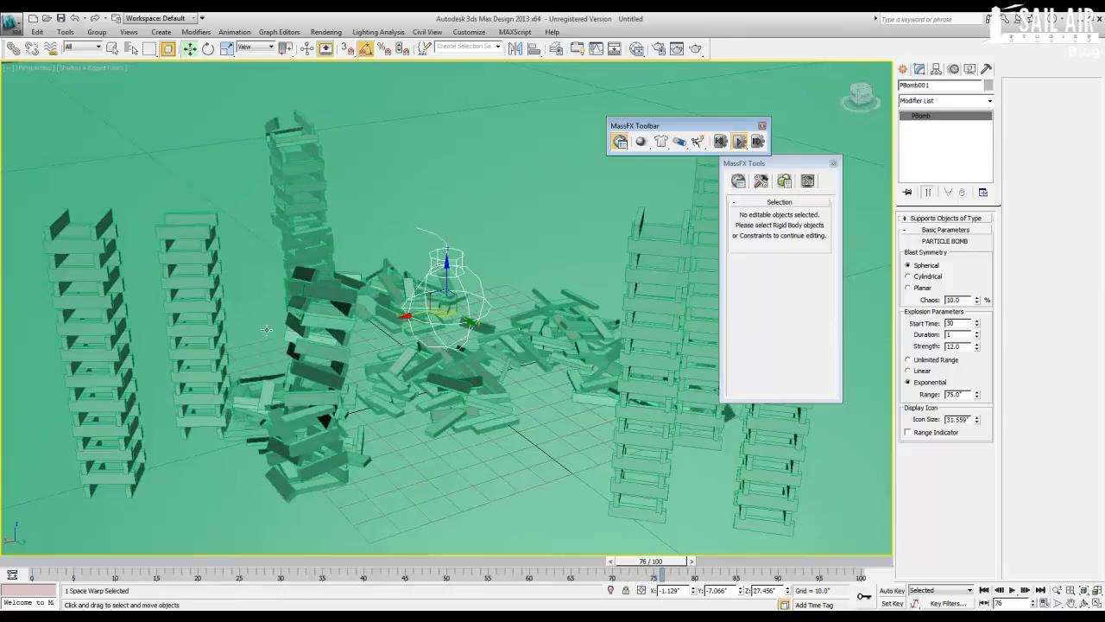
alt+middle_drag(237, 341, 367, 343)
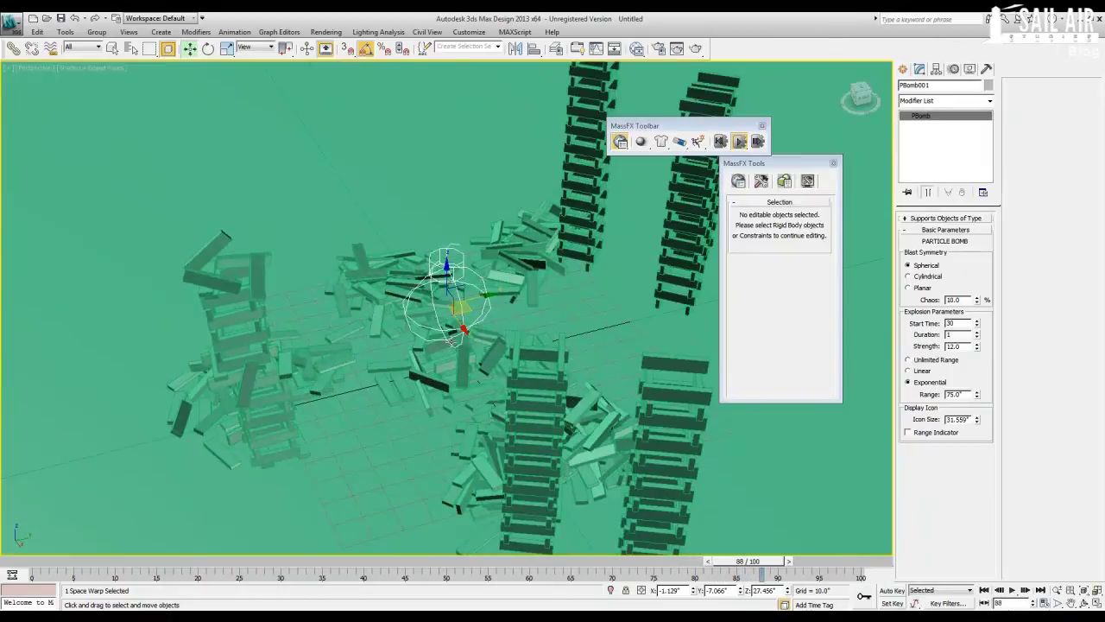
alt+middle_drag(451, 339, 301, 220)
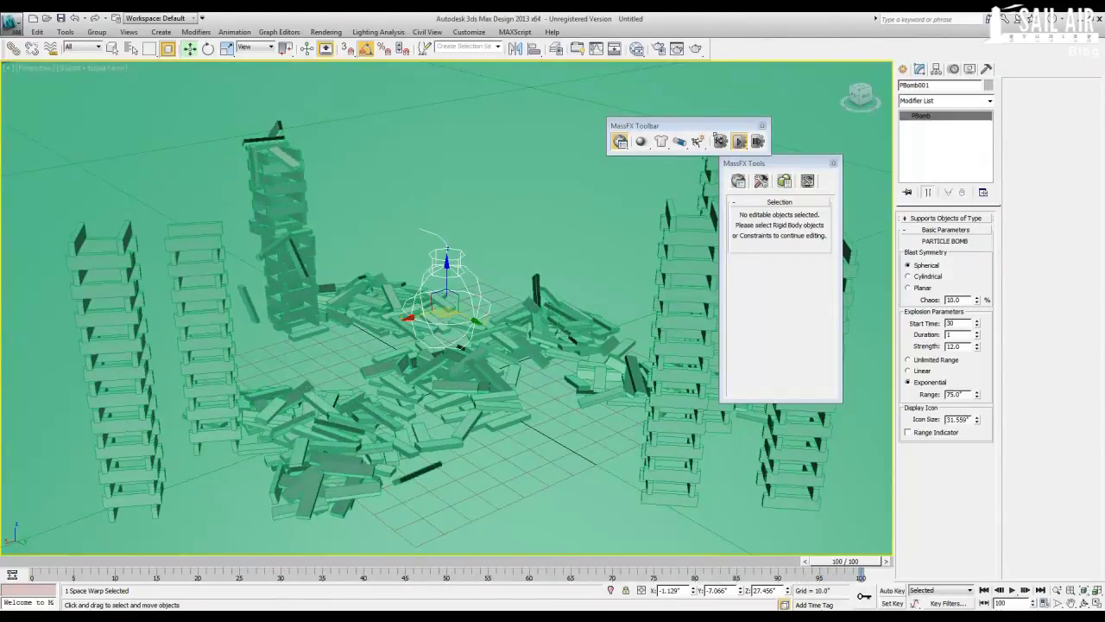
click(721, 141)
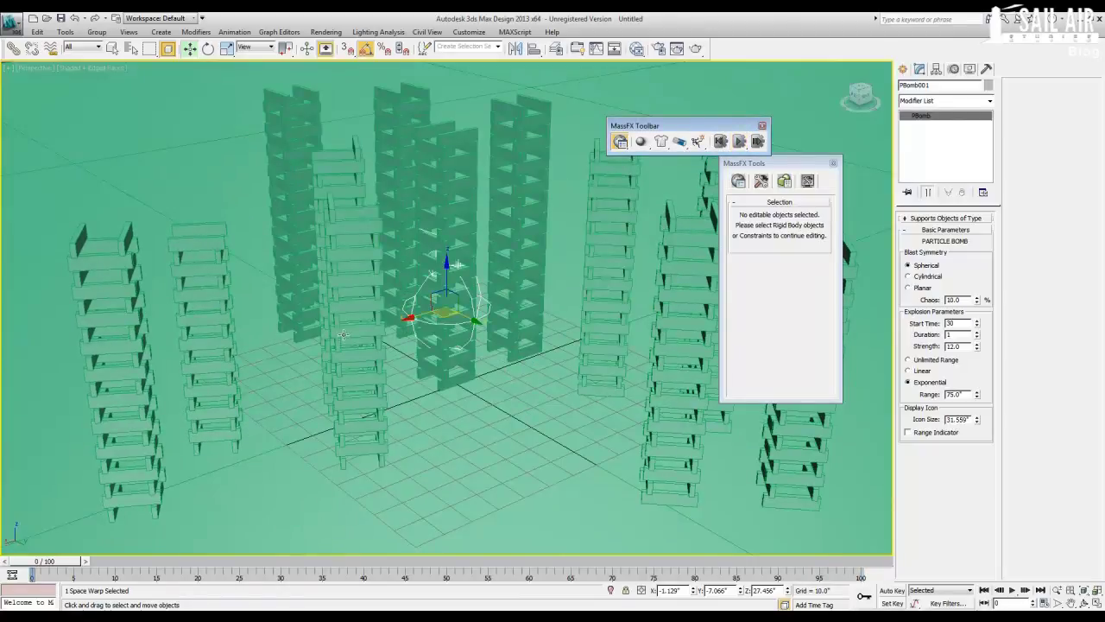
Display the MassFX simulation tools with the playback and baking options.
mouse_move(343, 335)
alt+middle_down()
mouse_move(320, 322)
mouse_move(344, 326)
alt+middle_up()
click(738, 180)
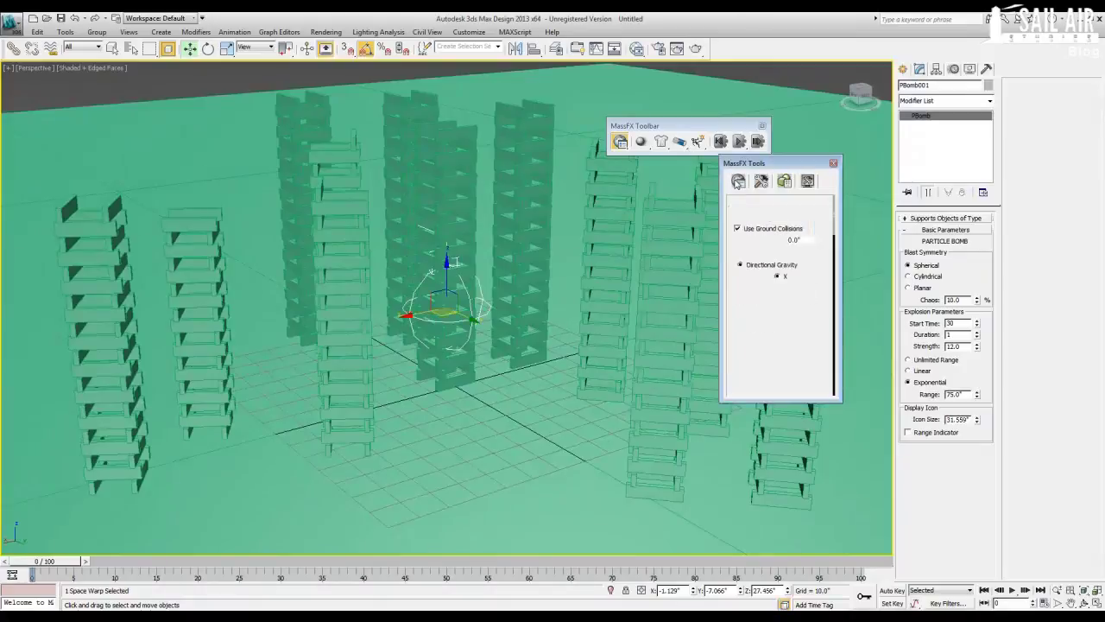
click(760, 181)
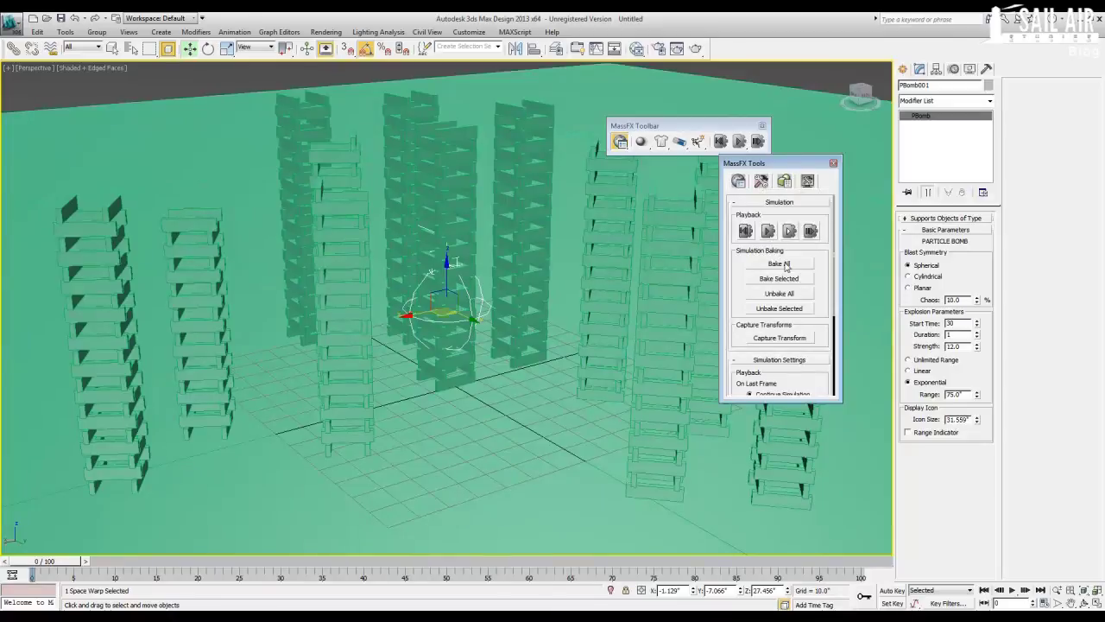
Extend the animation's end time to frame 200 and bake the simulation of all rigid bodies.
click(1046, 604)
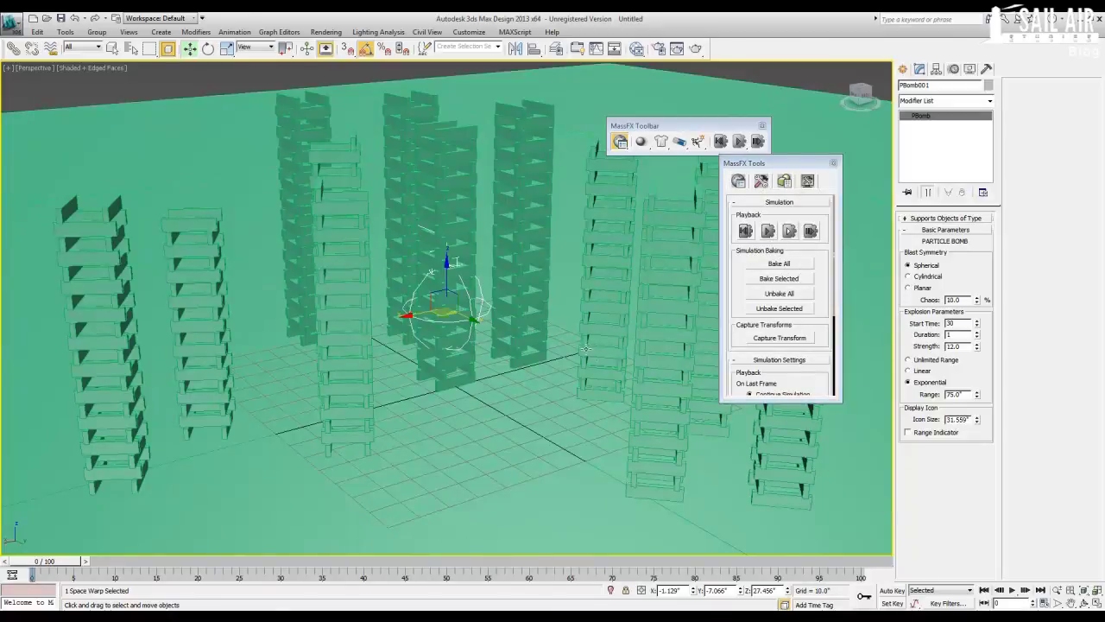
click(1044, 603)
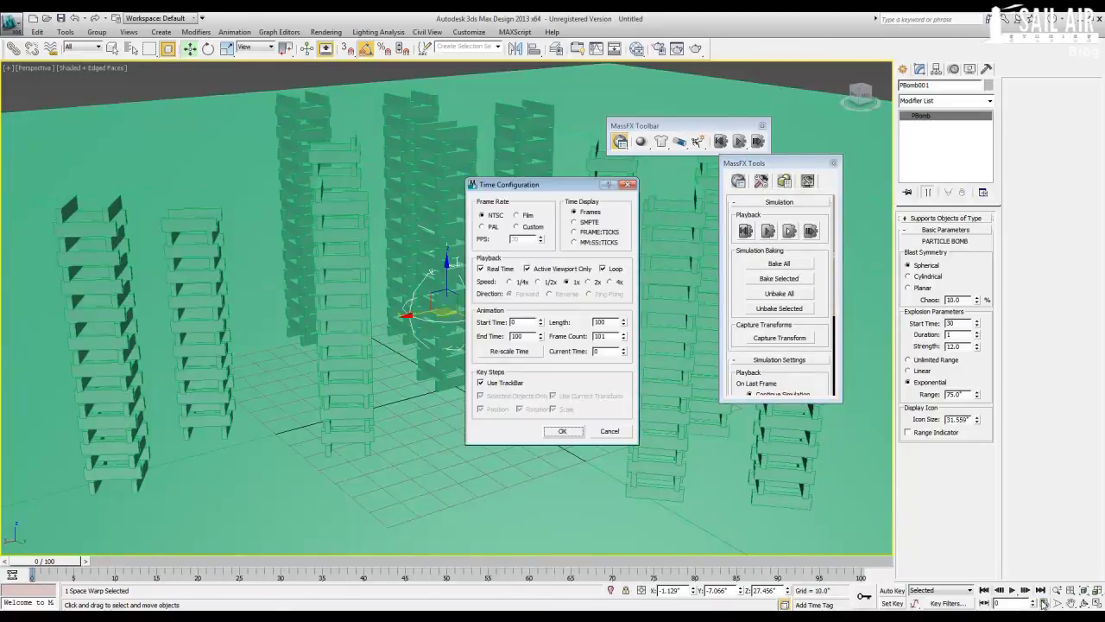
drag(525, 336, 493, 337)
key(Return)
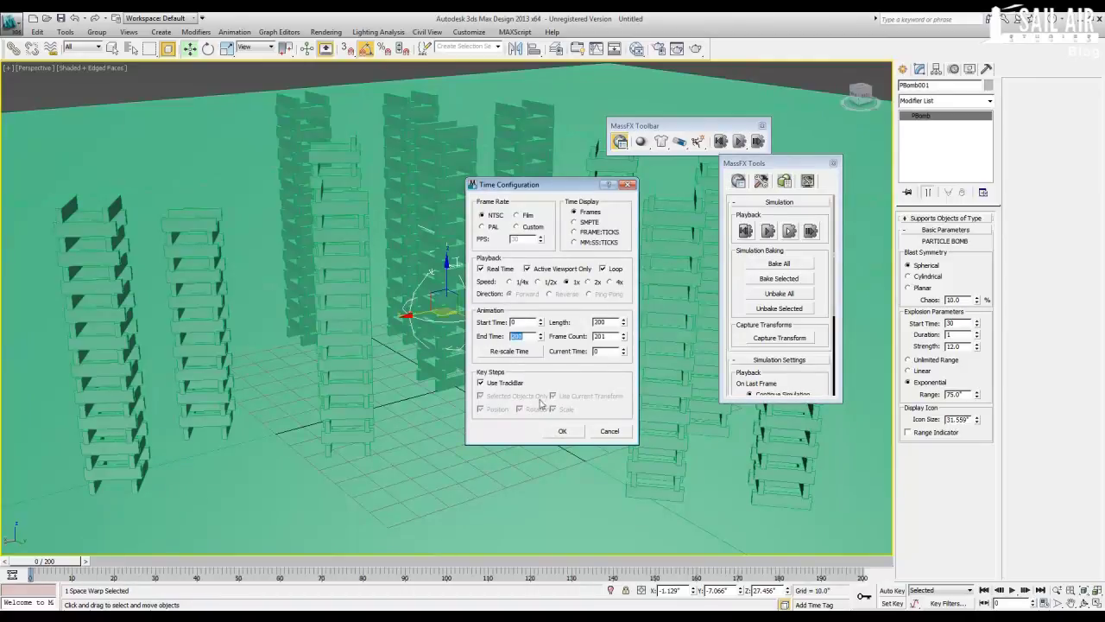
click(562, 431)
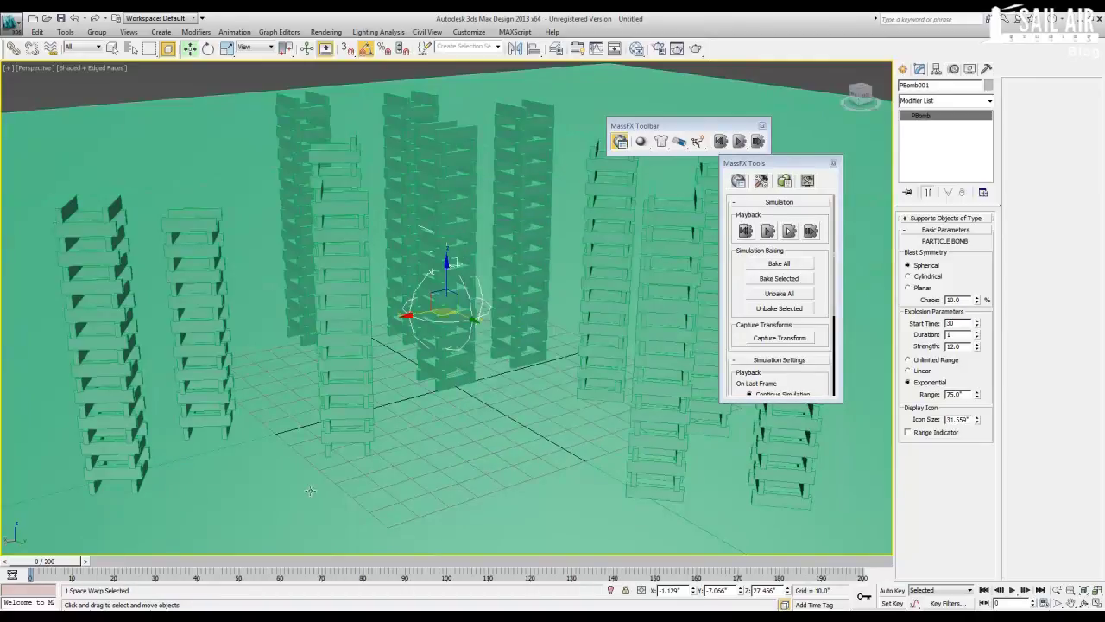
click(779, 264)
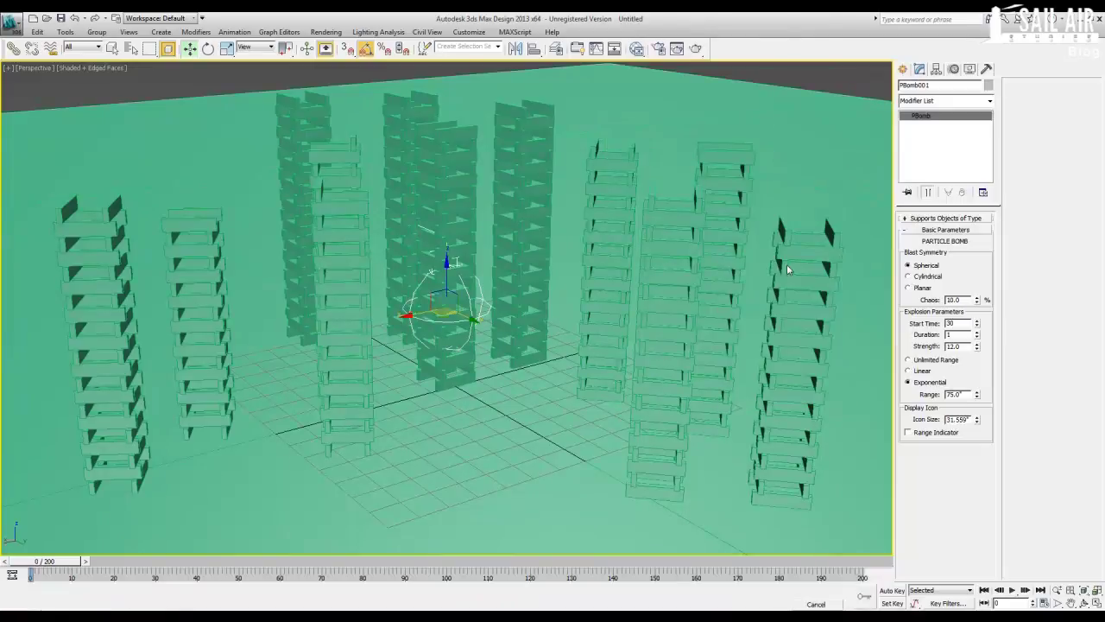